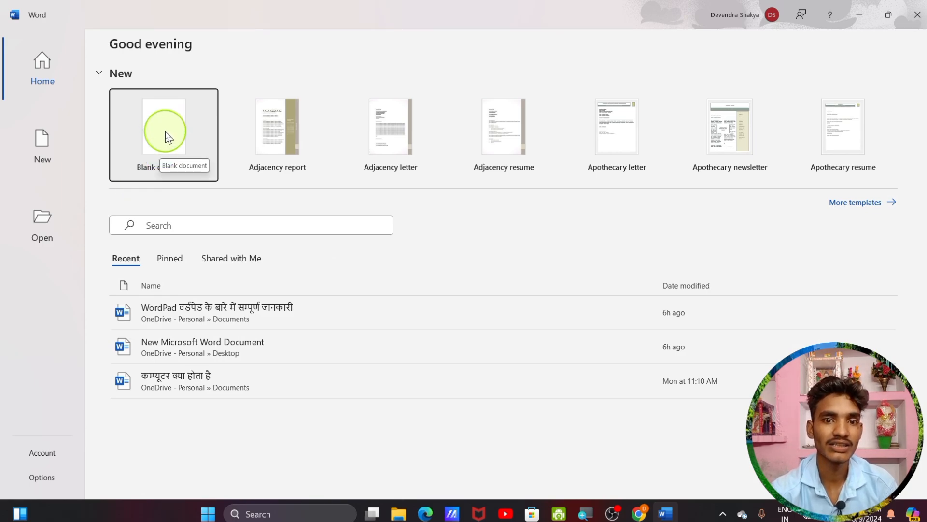
Create a new blank document, Document1, from the Word start screen
{"action": "left_click", "coordinate": [161, 151]}
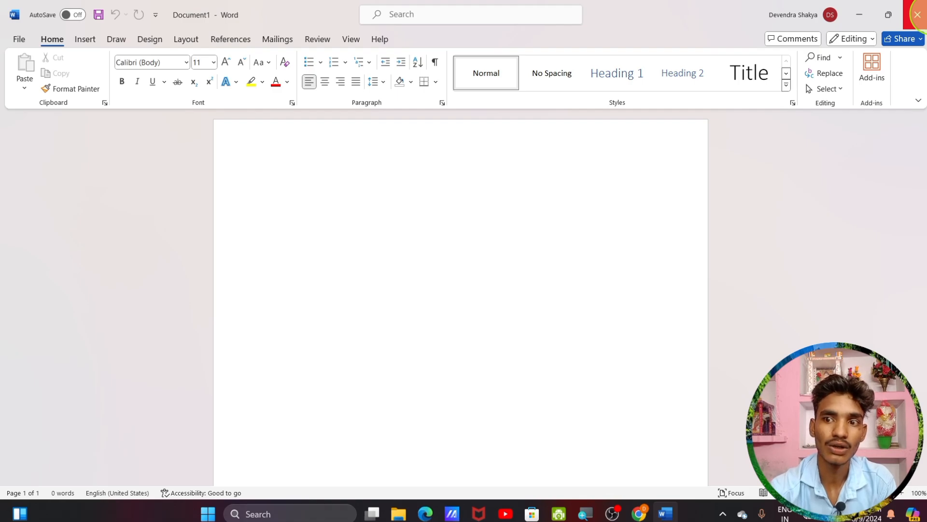
{"action": "mouse_move", "coordinate": [883, 15]}
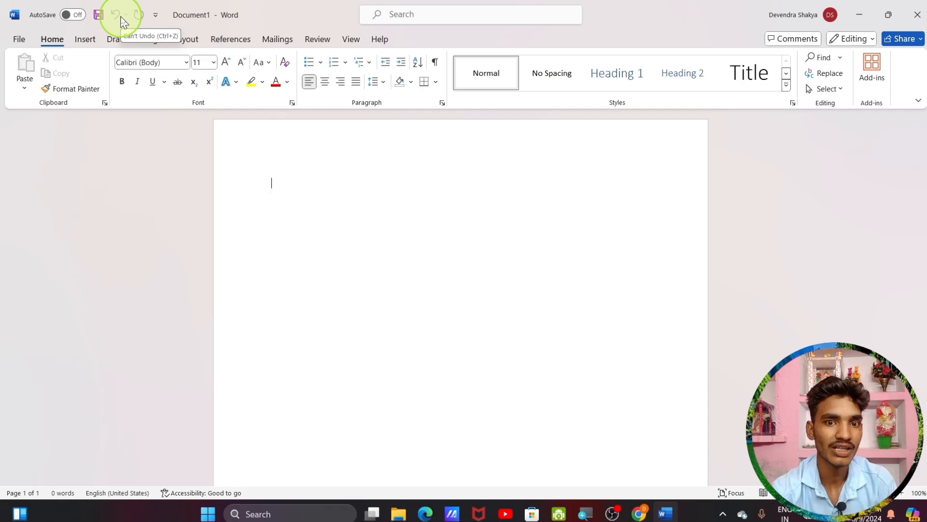
{"action": "left_click", "coordinate": [156, 16]}
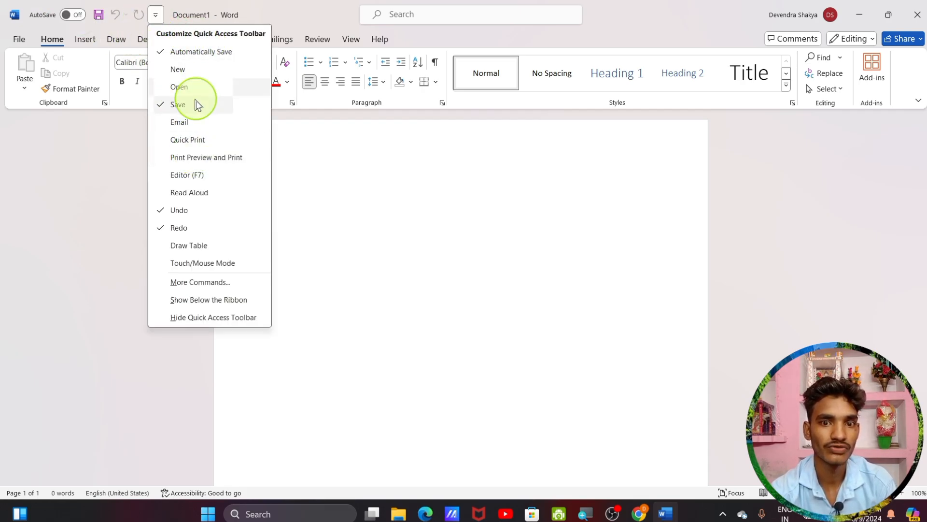
{"action": "left_click", "coordinate": [181, 70]}
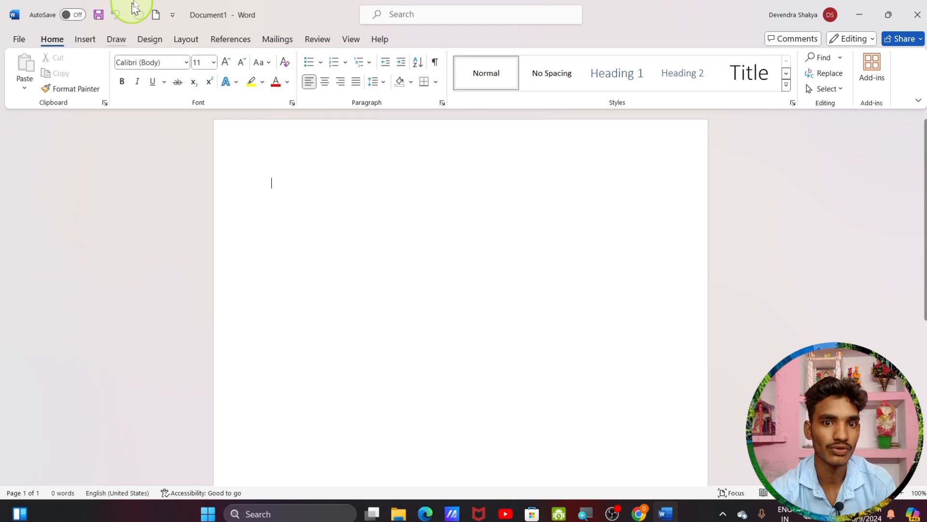
{"action": "left_click", "coordinate": [173, 15]}
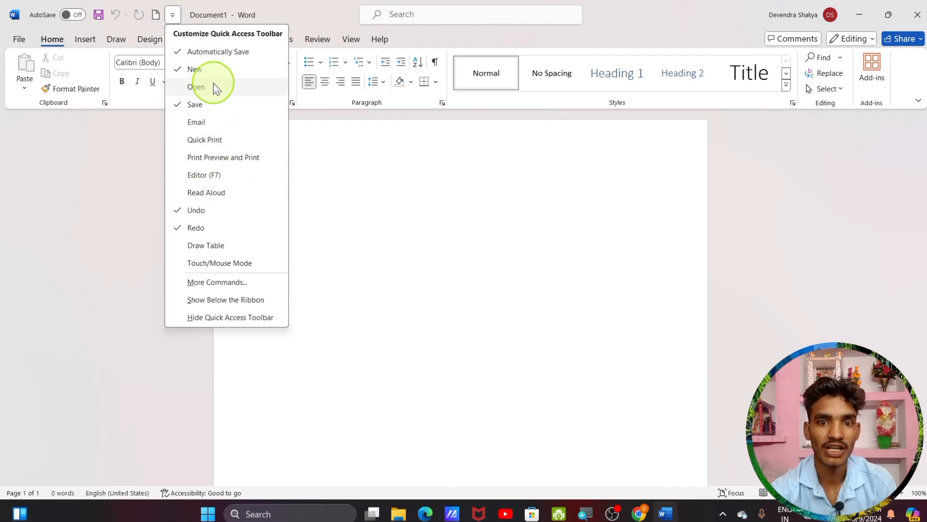
{"action": "left_click", "coordinate": [213, 87]}
{"action": "left_click", "coordinate": [190, 15]}
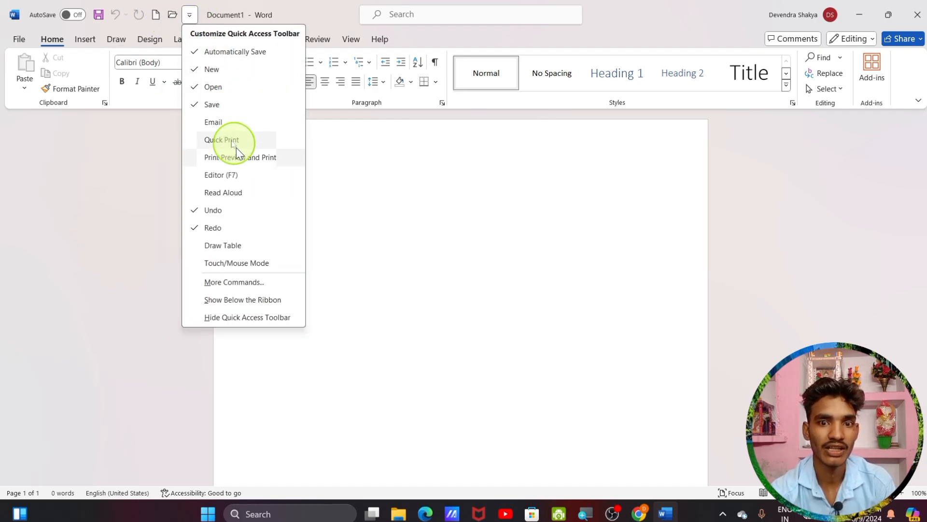
{"action": "left_click", "coordinate": [194, 18]}
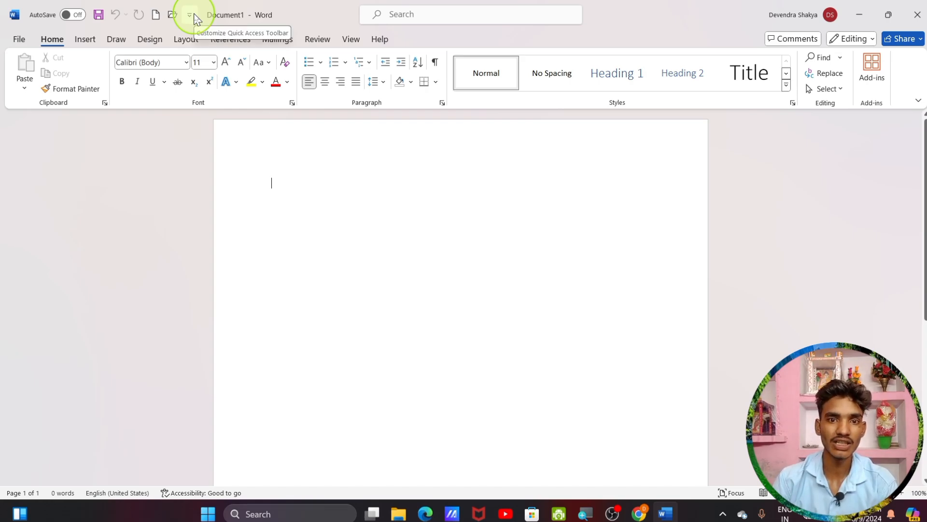
{"action": "left_click", "coordinate": [189, 15]}
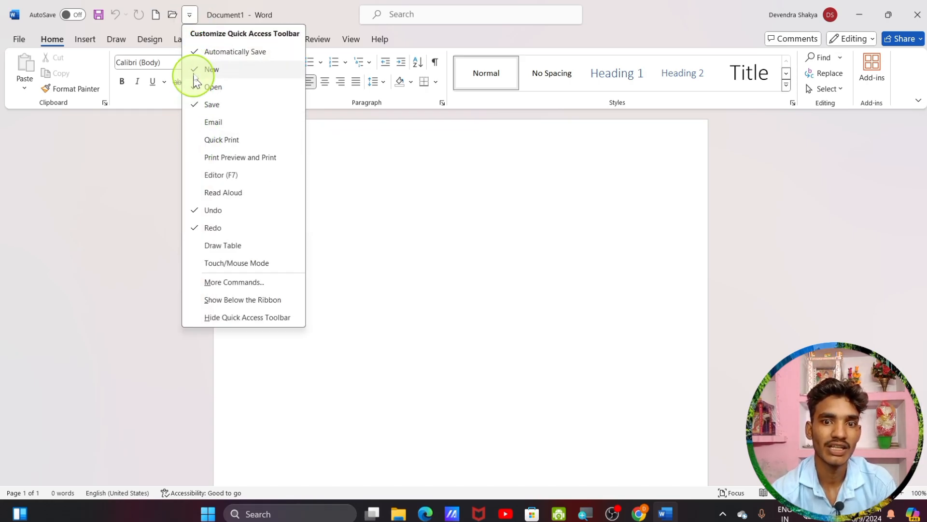
{"action": "left_click", "coordinate": [195, 68]}
{"action": "left_click", "coordinate": [172, 14]}
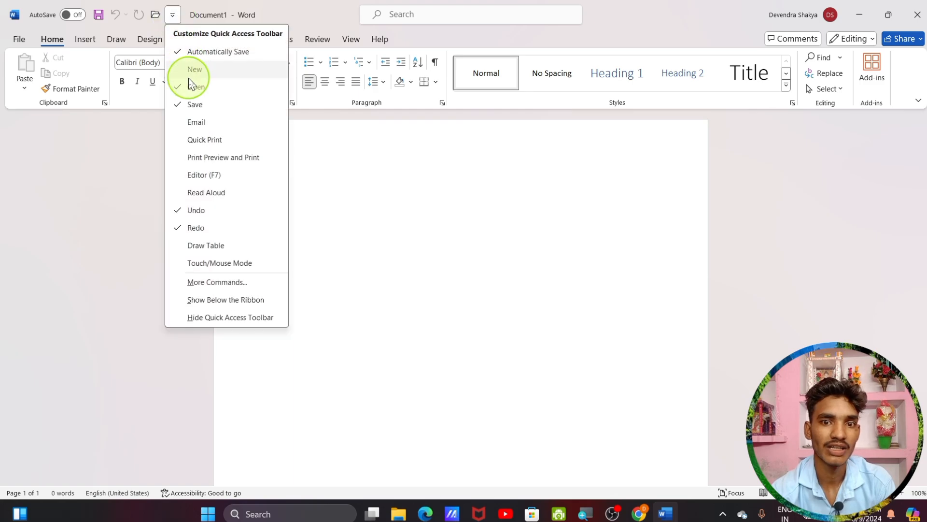
{"action": "left_click", "coordinate": [181, 86]}
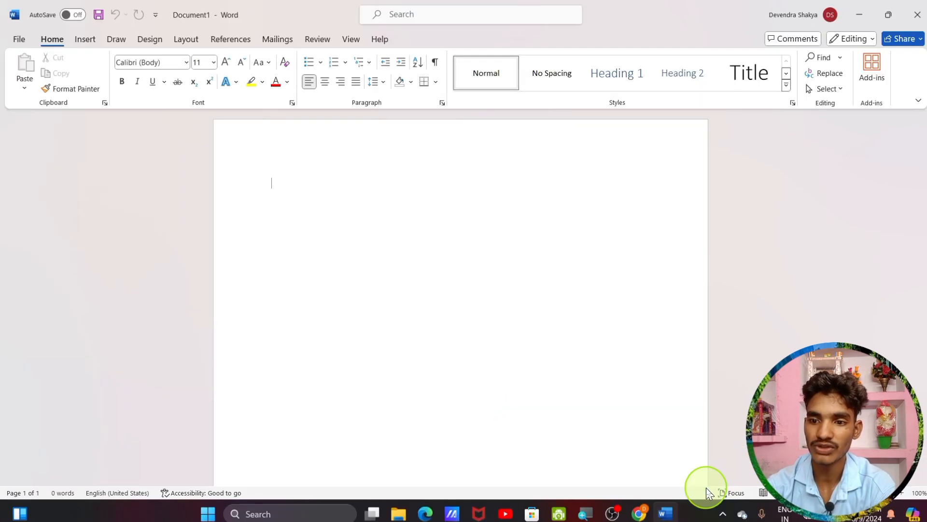
Reduce the zoom from 100% to about 96% and return to the top of the page
{"action": "mouse_move", "coordinate": [866, 493]}
{"action": "left_mouse_down"}
{"action": "mouse_move", "coordinate": [880, 492]}
{"action": "mouse_move", "coordinate": [836, 492]}
{"action": "mouse_move", "coordinate": [863, 493]}
{"action": "left_mouse_up"}
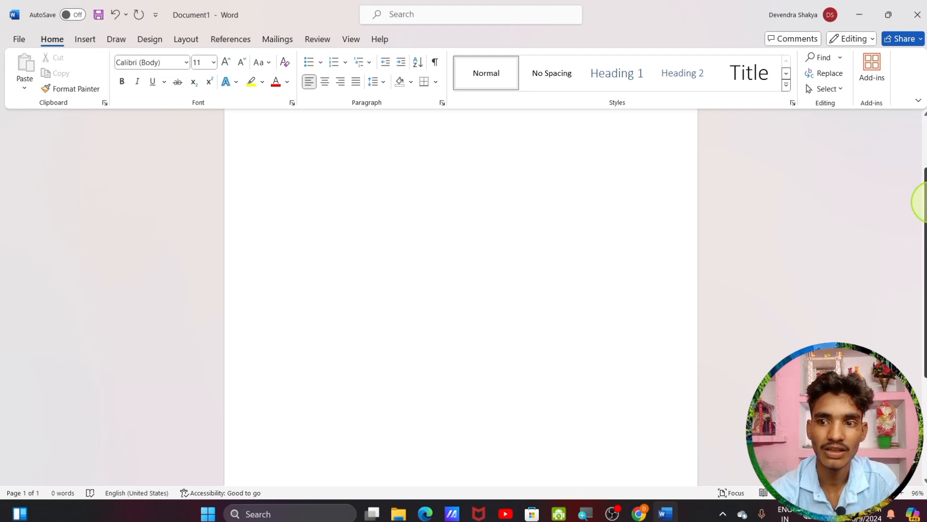
{"action": "scroll", "coordinate": [914, 159], "scroll_direction": "up", "scroll_amount": 1}
{"action": "left_click_drag", "start_coordinate": [912, 154], "coordinate": [908, 379]}
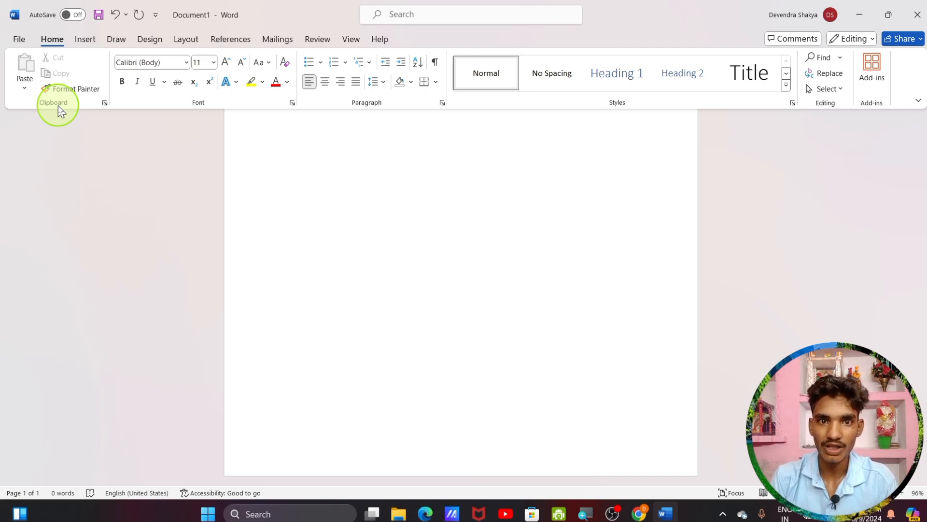
{"action": "scroll", "coordinate": [288, 181], "scroll_direction": "up", "scroll_amount": 1}
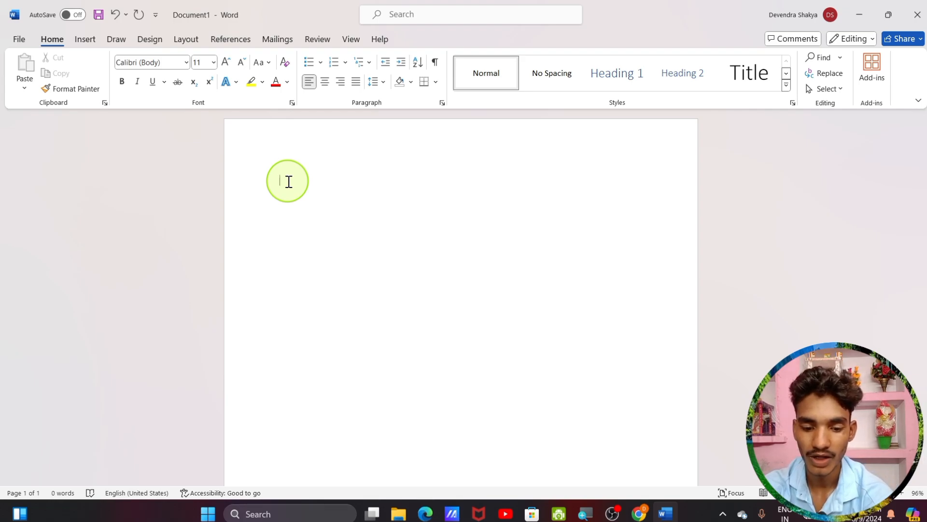
Try and undo =rand(), then generate five paragraphs of sample text with =rand(5,5)
{"action": "type", "text": "=ra"}
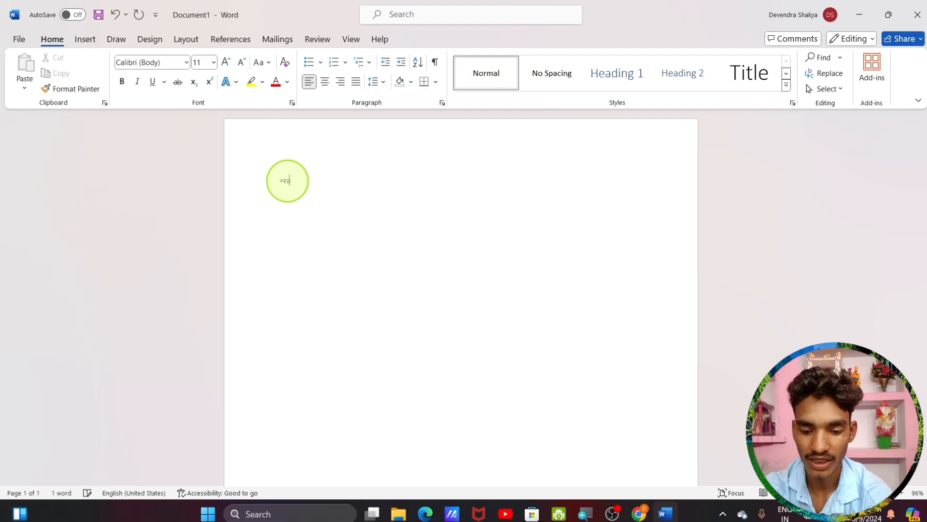
{"action": "type", "text": "nd"}
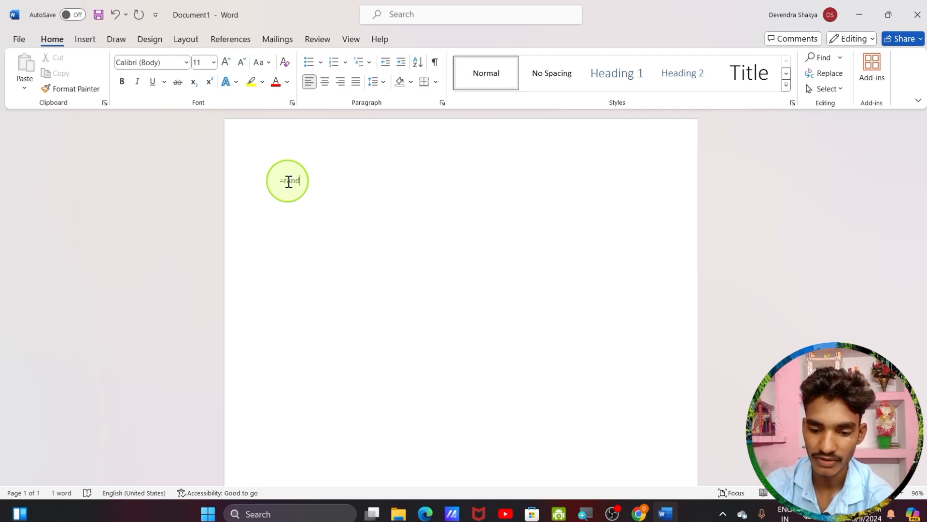
{"action": "type", "text": "("}
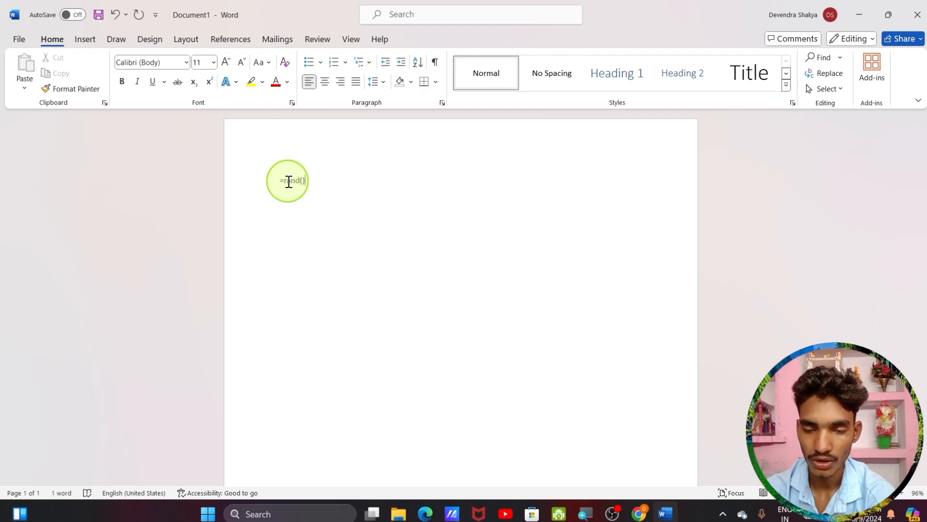
{"action": "type", "text": ")"}
{"action": "key", "text": "Return"}
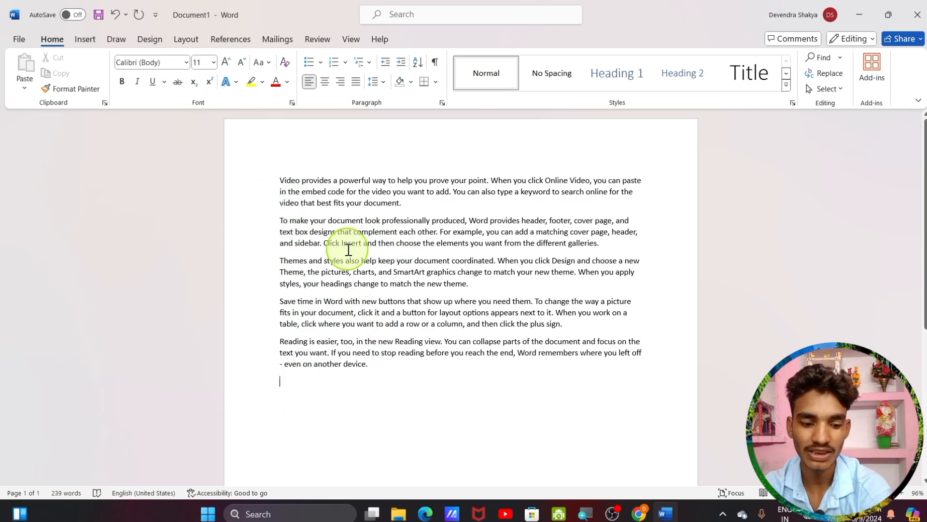
{"action": "key", "text": "ctrl+z"}
{"action": "key", "text": "ctrl+z"}
{"action": "key", "text": "ctrl+z"}
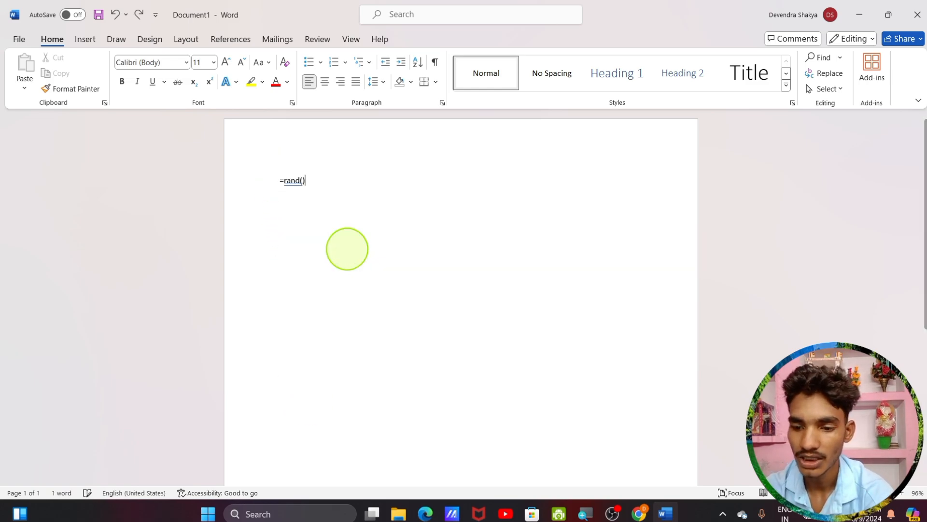
{"action": "key", "text": "BackSpace"}
{"action": "key", "text": "BackSpace"}
{"action": "key", "text": "BackSpace"}
{"action": "key", "text": "BackSpace"}
{"action": "key", "text": "BackSpace"}
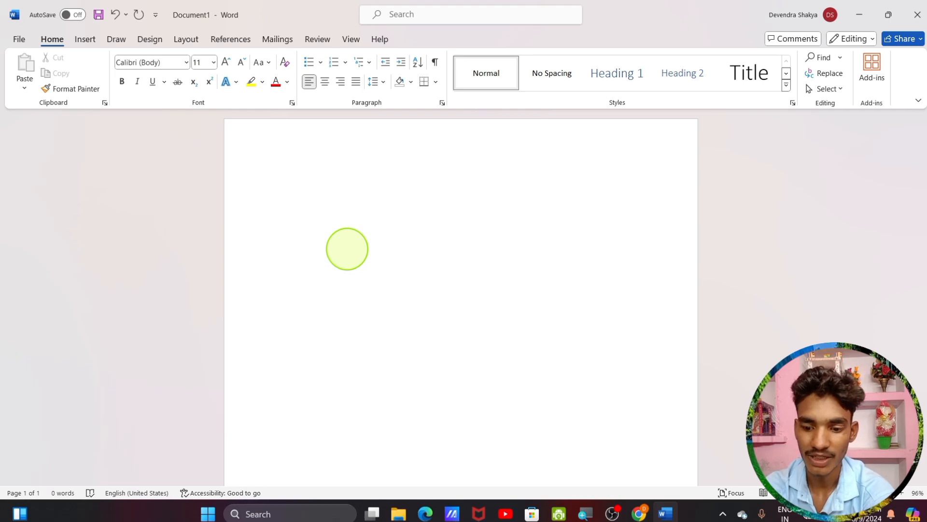
{"action": "type", "text": "=r"}
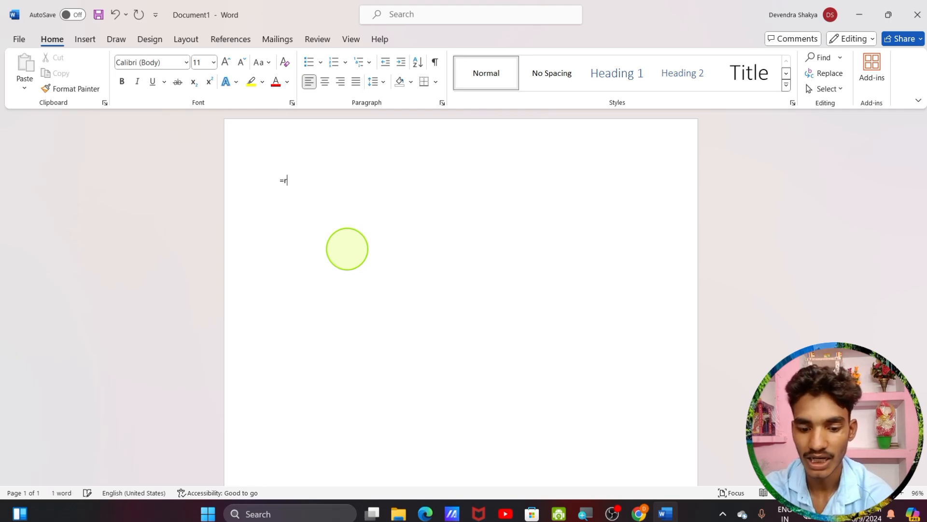
{"action": "type", "text": "and"}
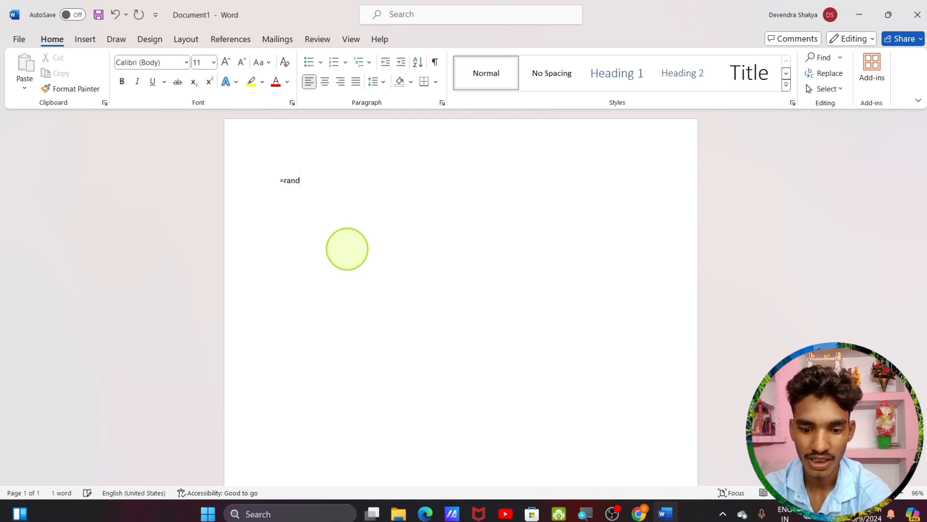
{"action": "type", "text": "("}
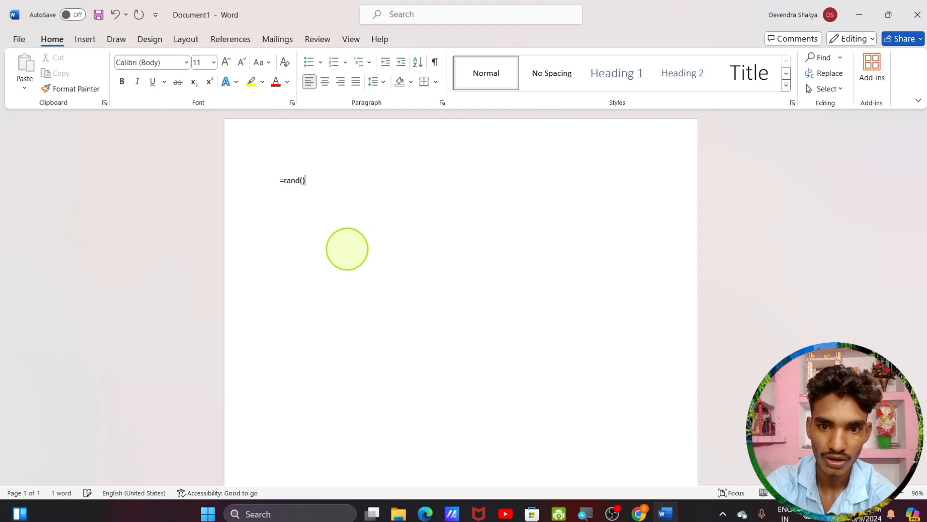
{"action": "type", "text": ")"}
{"action": "key", "text": "Return"}
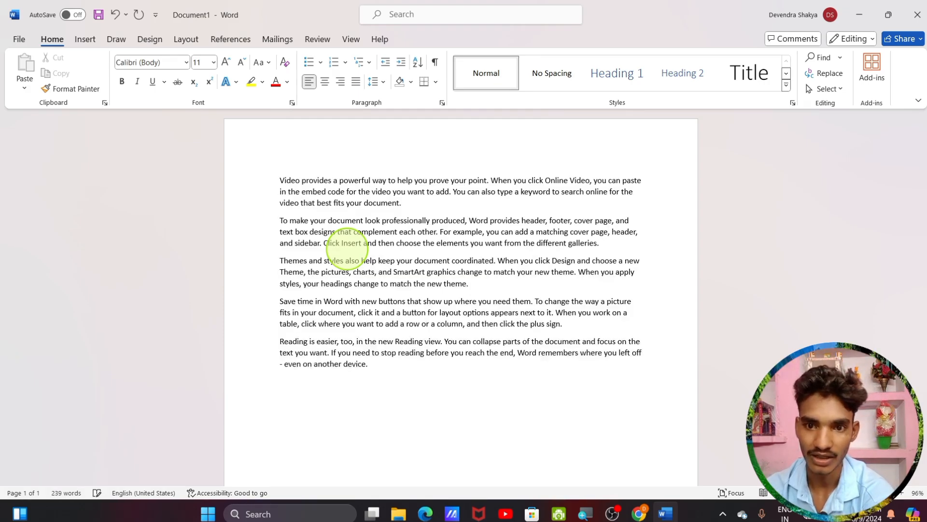
{"action": "key", "text": "ctrl+z"}
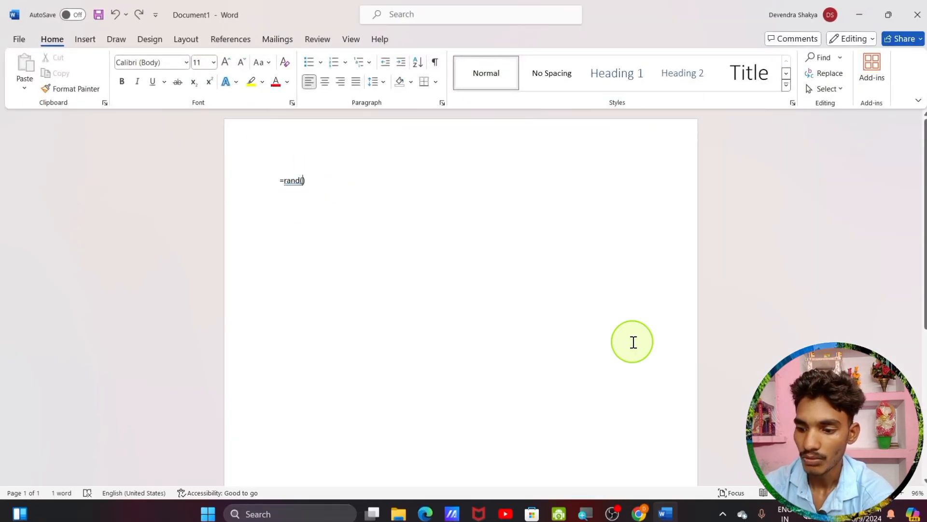
{"action": "type", "text": "5"}
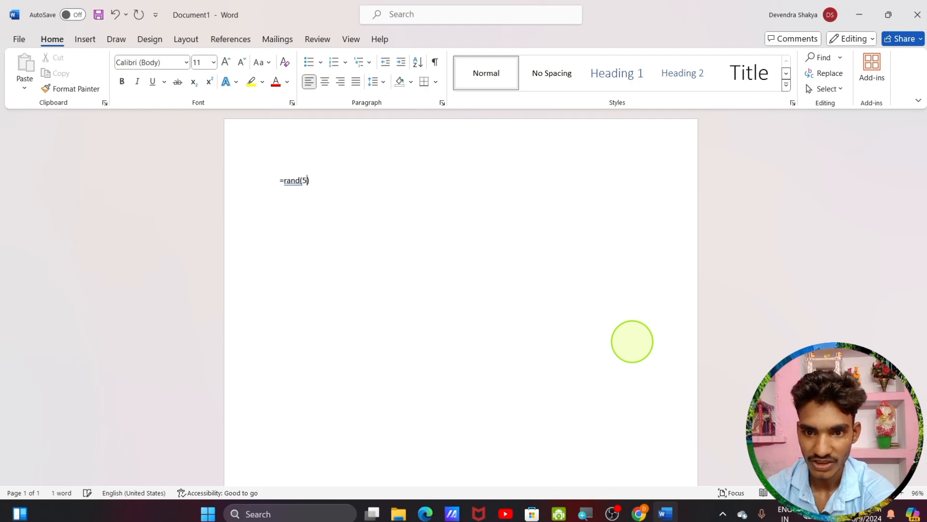
{"action": "type", "text": ","}
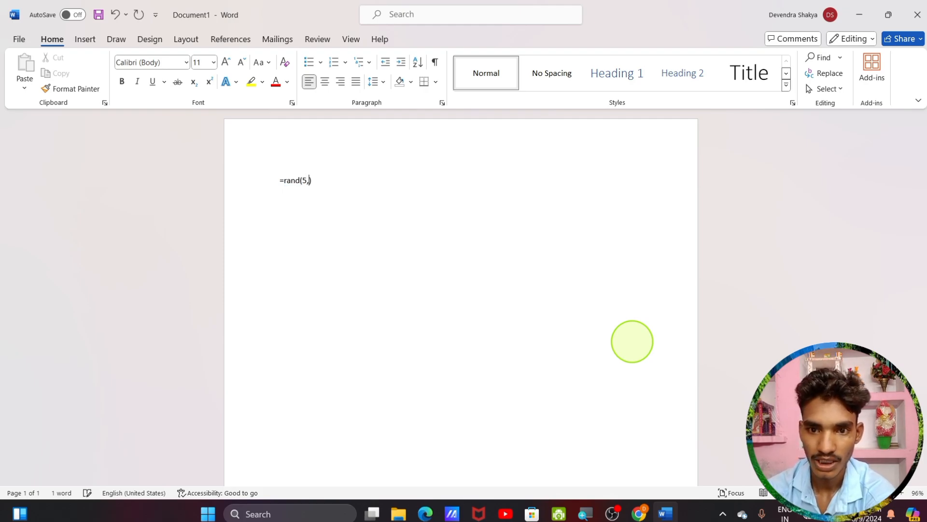
{"action": "type", "text": "5"}
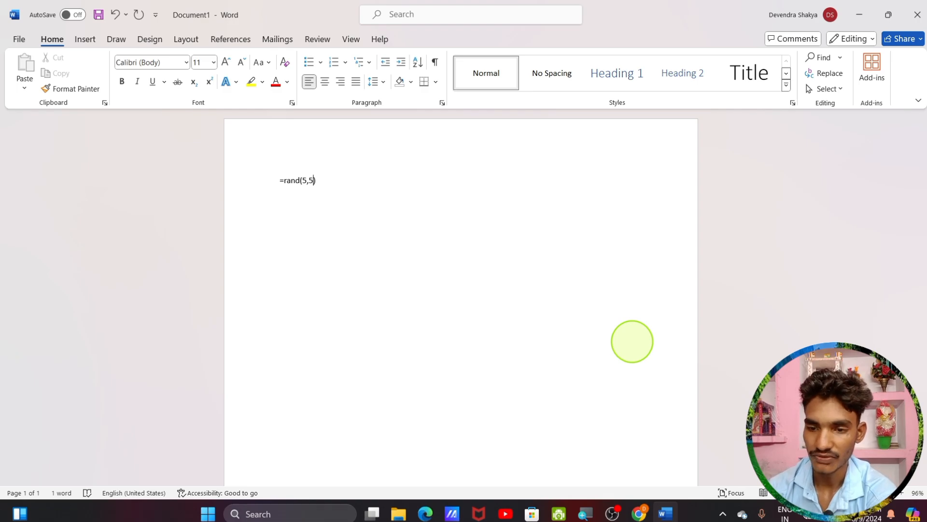
{"action": "key", "text": "Return"}
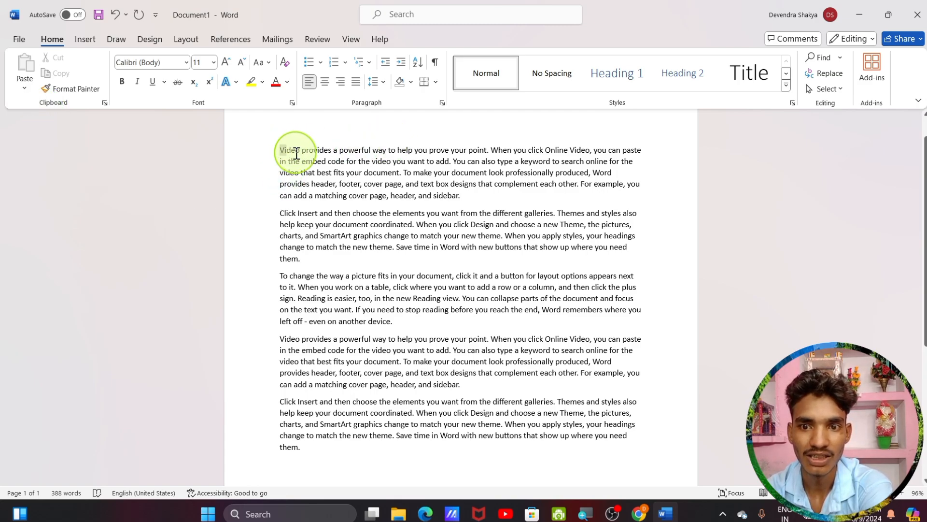
Cut the first sample paragraph and paste it back at the top of the document
{"action": "left_click_drag", "start_coordinate": [294, 151], "coordinate": [479, 202]}
{"action": "key", "text": "ctrl+c"}
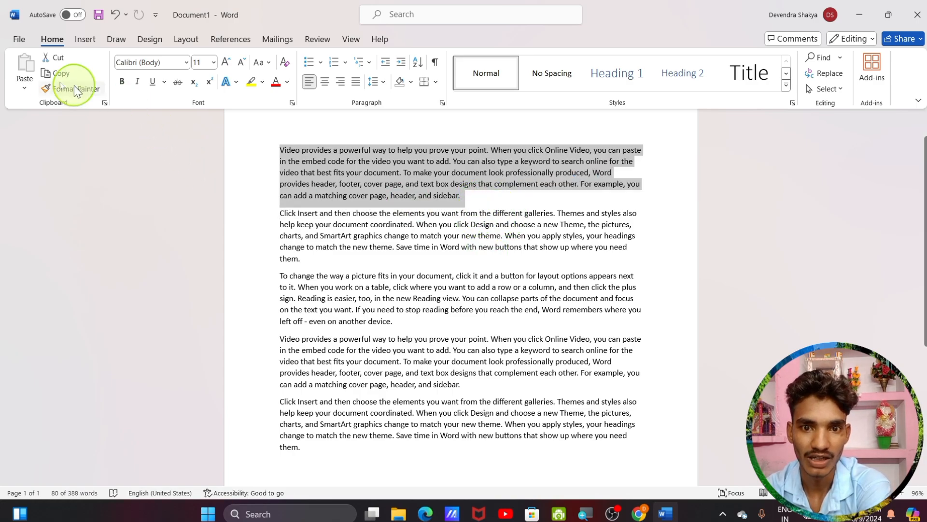
{"action": "left_click", "coordinate": [46, 59]}
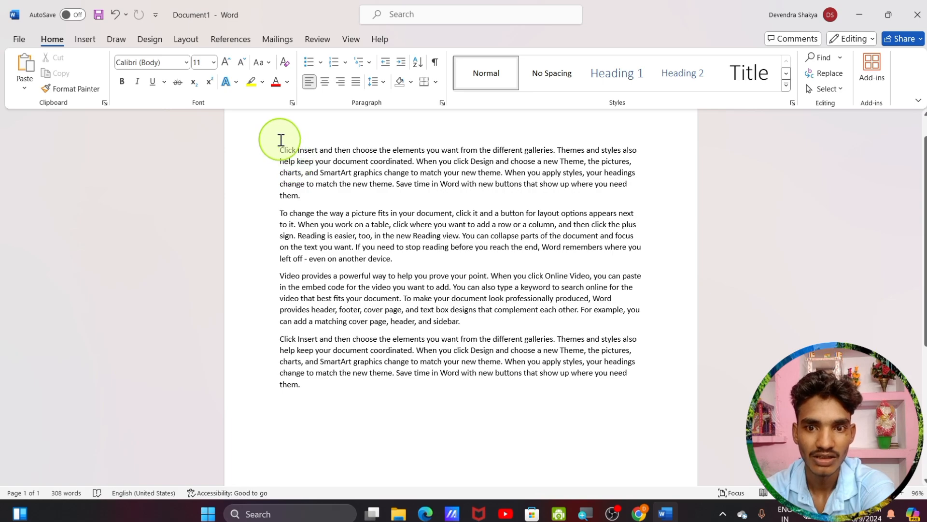
{"action": "key", "text": "ctrl+z"}
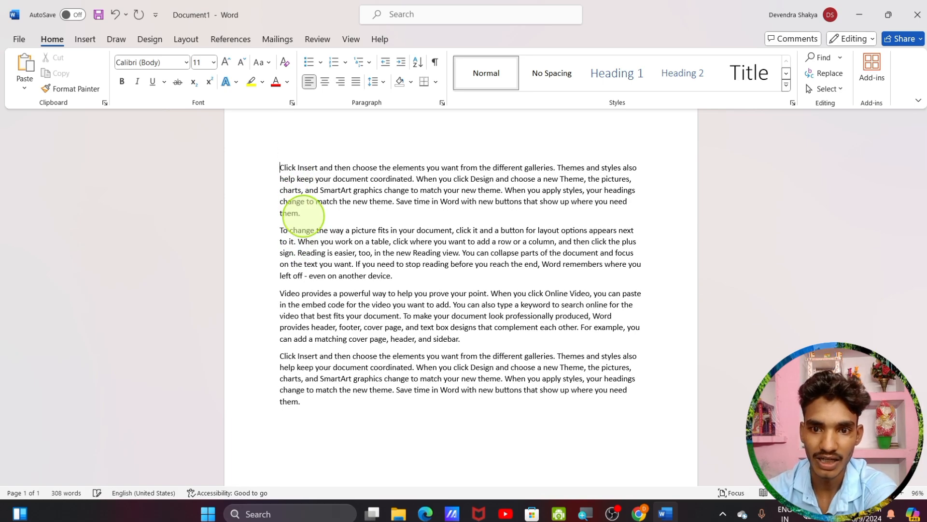
{"action": "left_click", "coordinate": [21, 62]}
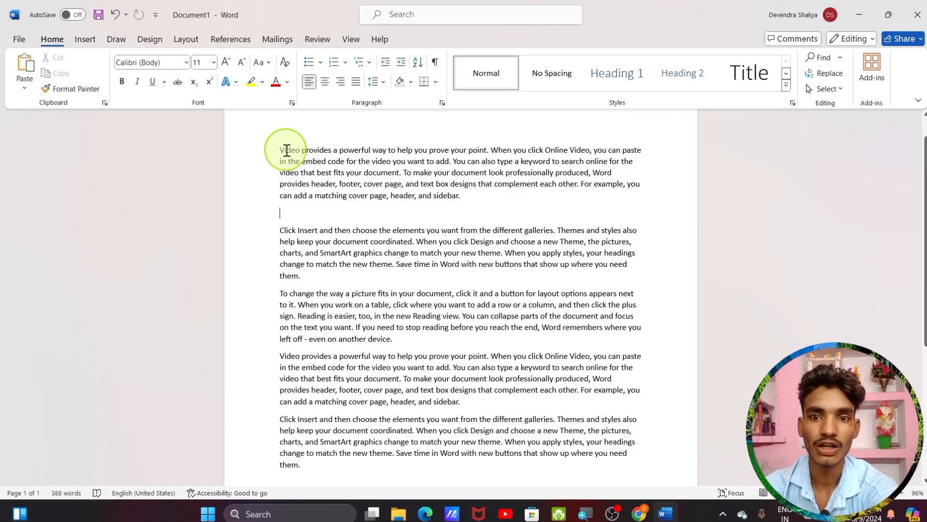
Copy the first paragraph and paste it repeatedly below, growing the document to four pages
{"action": "left_click_drag", "start_coordinate": [279, 148], "coordinate": [487, 209]}
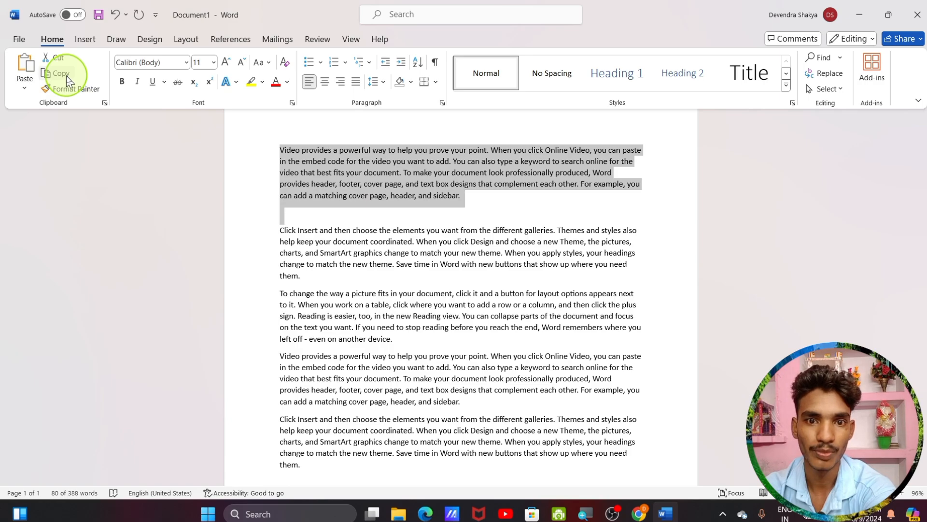
{"action": "left_click", "coordinate": [67, 76]}
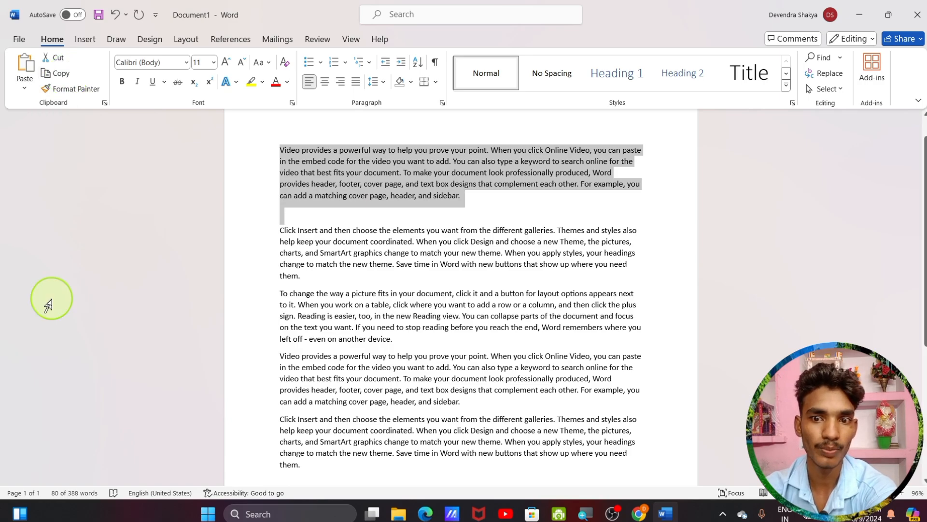
{"action": "left_click", "coordinate": [481, 210]}
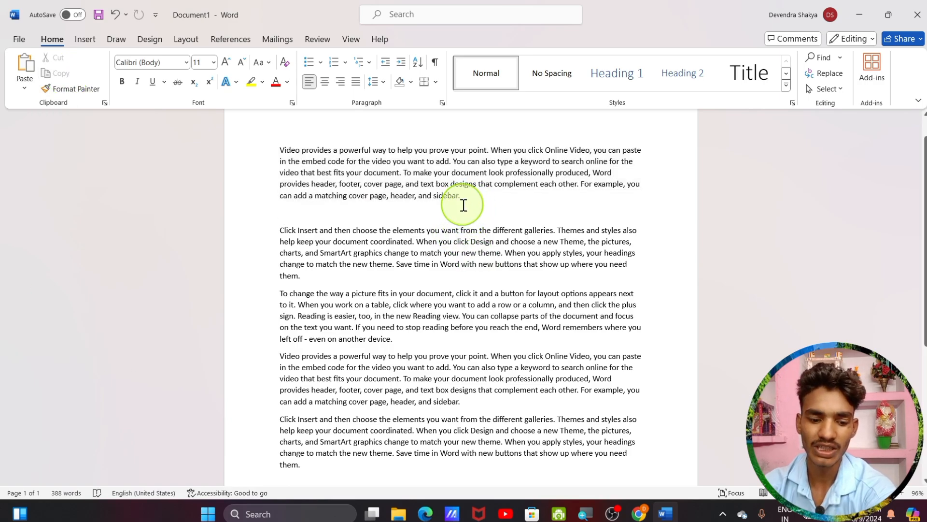
{"action": "key", "text": "ctrl+v"}
{"action": "key", "text": "ctrl+v"}
{"action": "key", "text": "ctrl+v"}
{"action": "key", "text": "ctrl+v"}
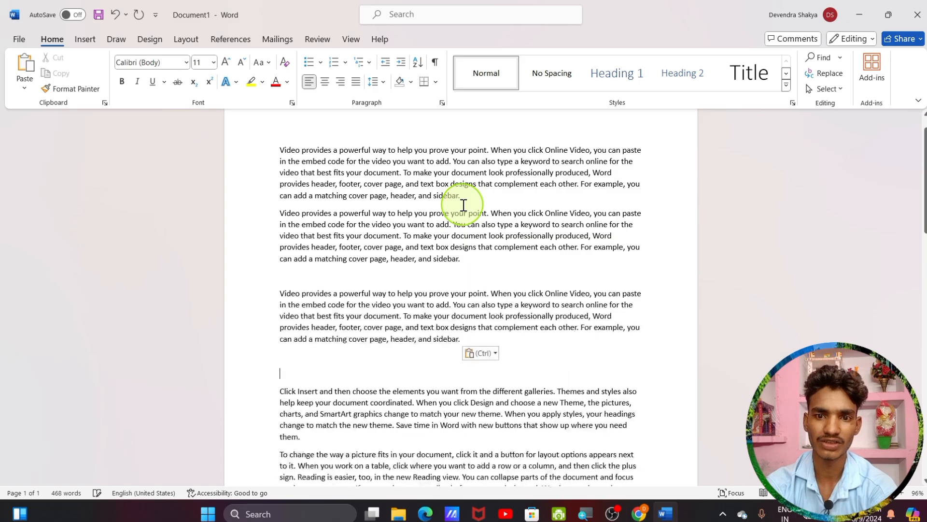
{"action": "key", "text": "ctrl+v"}
{"action": "key", "text": "ctrl+v"}
{"action": "key", "text": "ctrl+v"}
{"action": "key", "text": "ctrl+v"}
{"action": "key", "text": "ctrl+v"}
{"action": "key", "text": "ctrl+v"}
{"action": "key", "text": "ctrl+v"}
{"action": "key", "text": "ctrl+v"}
{"action": "key", "text": "ctrl+v"}
{"action": "key", "text": "ctrl+v"}
{"action": "key", "text": "ctrl+v"}
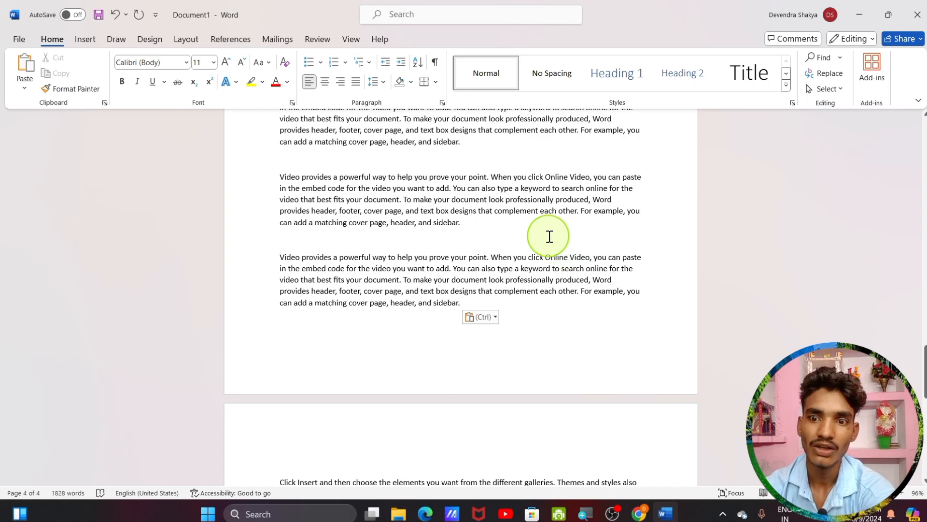
{"action": "key", "text": "ctrl+z"}
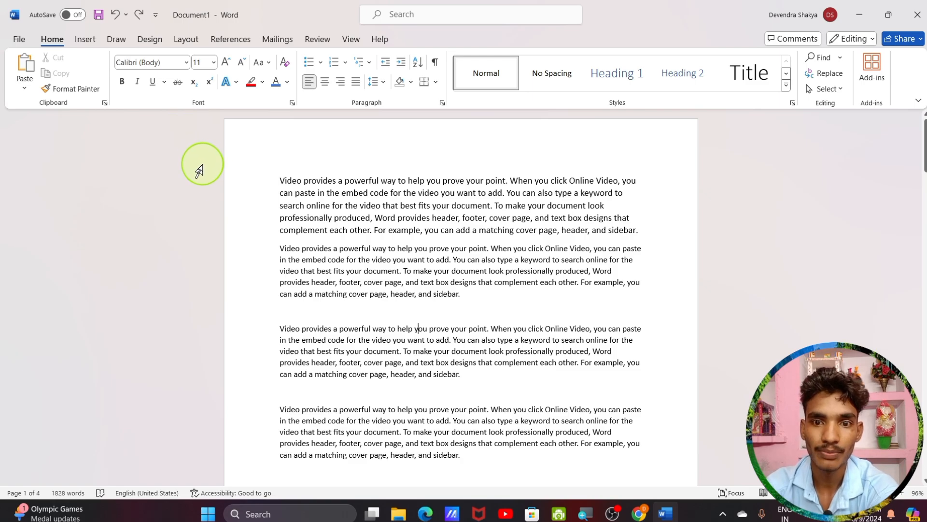
Make the first paragraph blue, 18 pt and yellow-highlighted using the mini toolbar
{"action": "left_click_drag", "start_coordinate": [280, 181], "coordinate": [658, 241]}
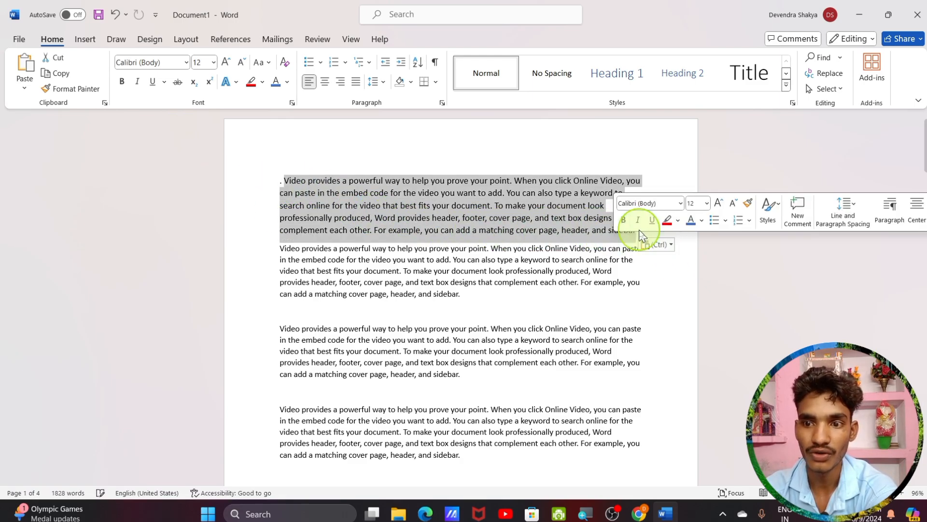
{"action": "left_click", "coordinate": [691, 221]}
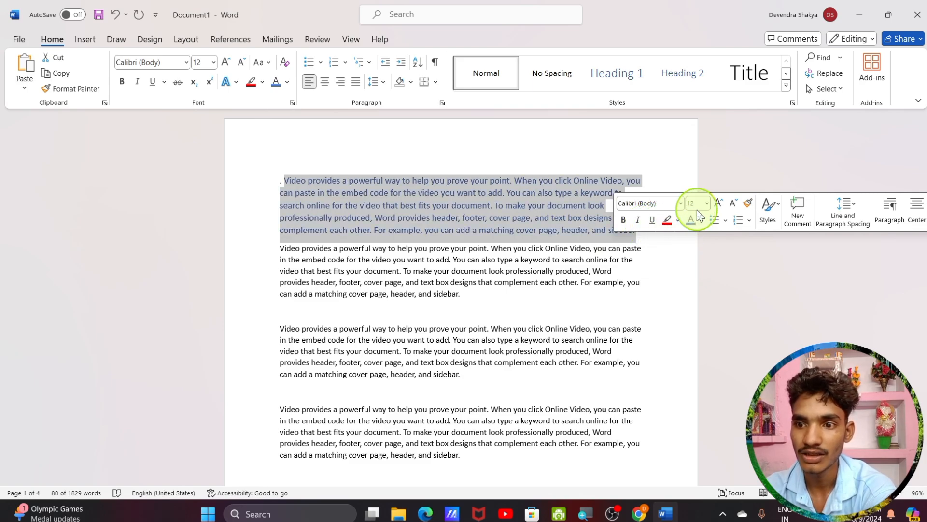
{"action": "left_click", "coordinate": [719, 204]}
{"action": "left_click", "coordinate": [718, 204]}
{"action": "left_click", "coordinate": [718, 204]}
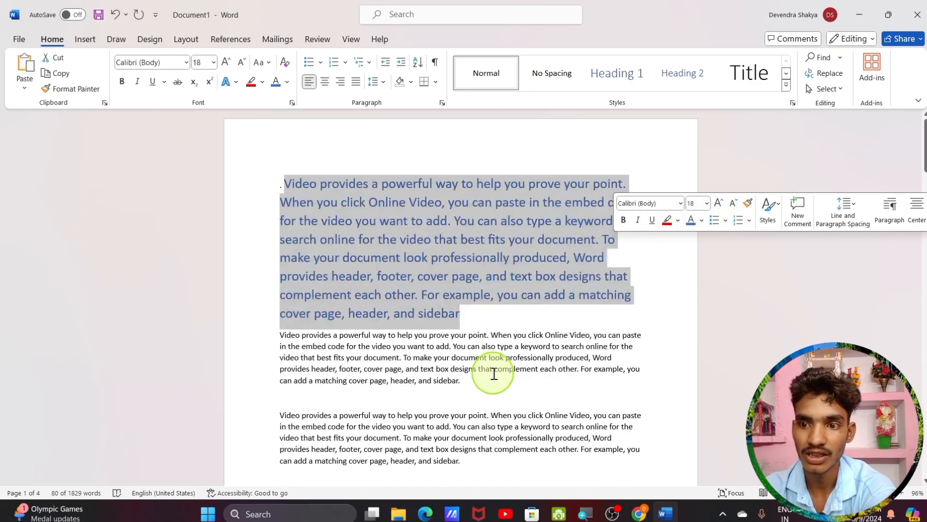
{"action": "left_click", "coordinate": [677, 221]}
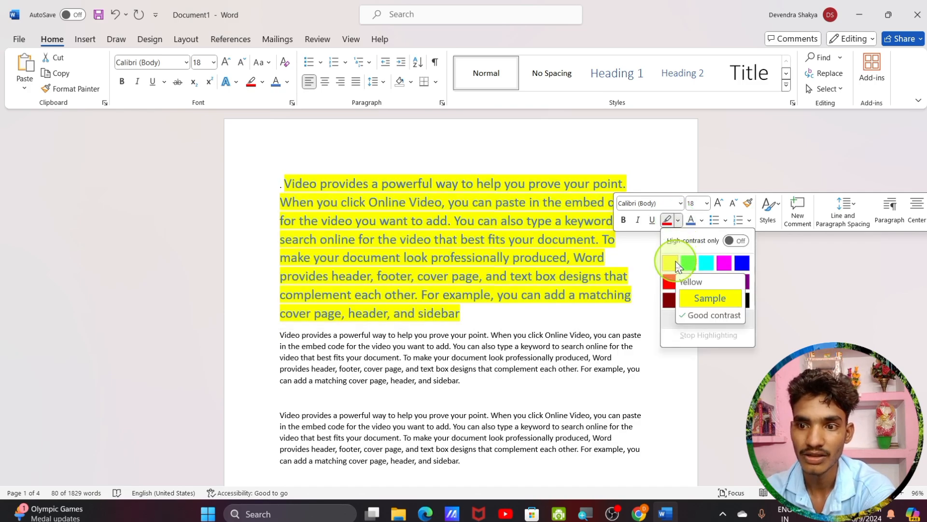
{"action": "left_click", "coordinate": [676, 263]}
{"action": "left_click", "coordinate": [621, 315]}
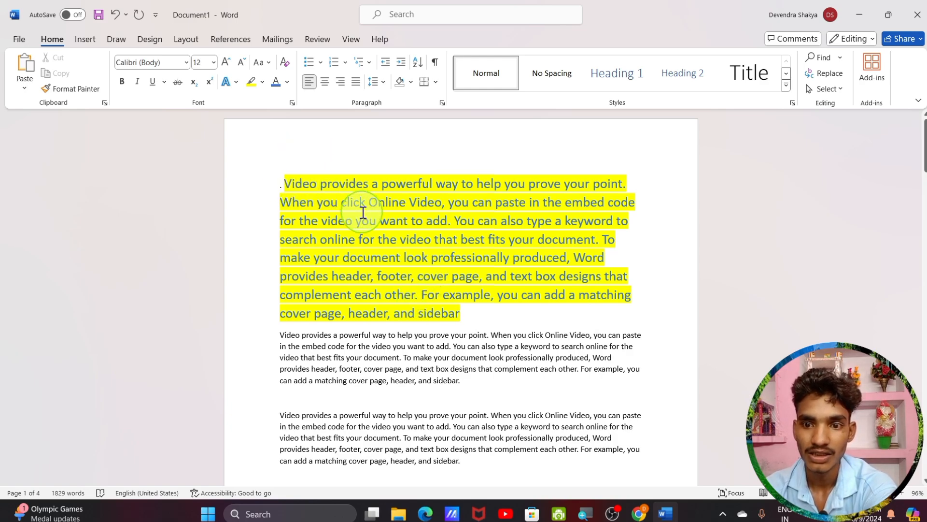
{"action": "left_click", "coordinate": [288, 181]}
{"action": "left_click_drag", "start_coordinate": [287, 180], "coordinate": [507, 315]}
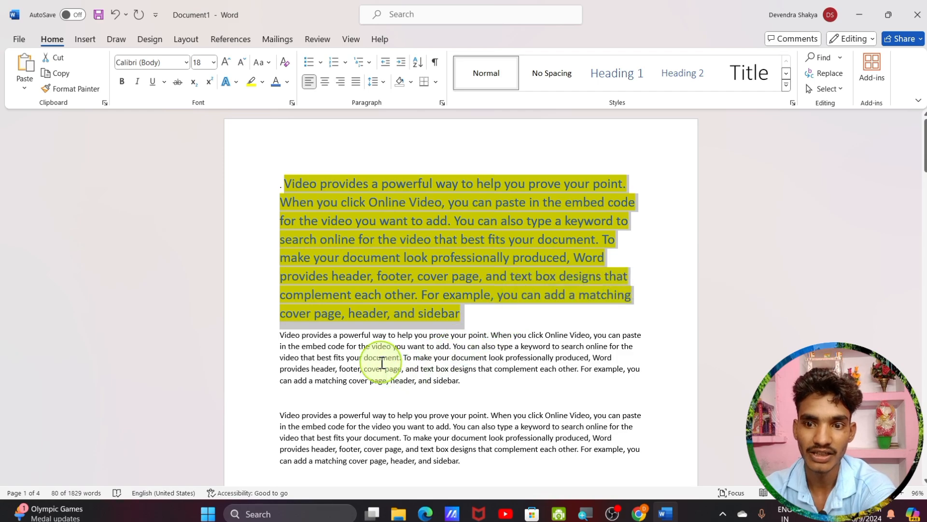
Copy the first paragraph's formatting onto the third paragraph with Format Painter
{"action": "left_click", "coordinate": [68, 90]}
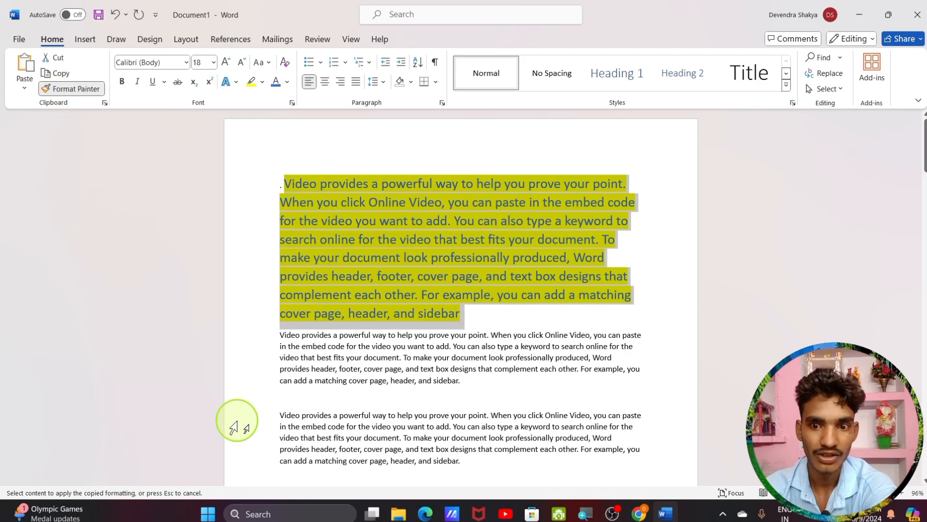
{"action": "scroll", "coordinate": [425, 386], "scroll_direction": "down", "scroll_amount": 3}
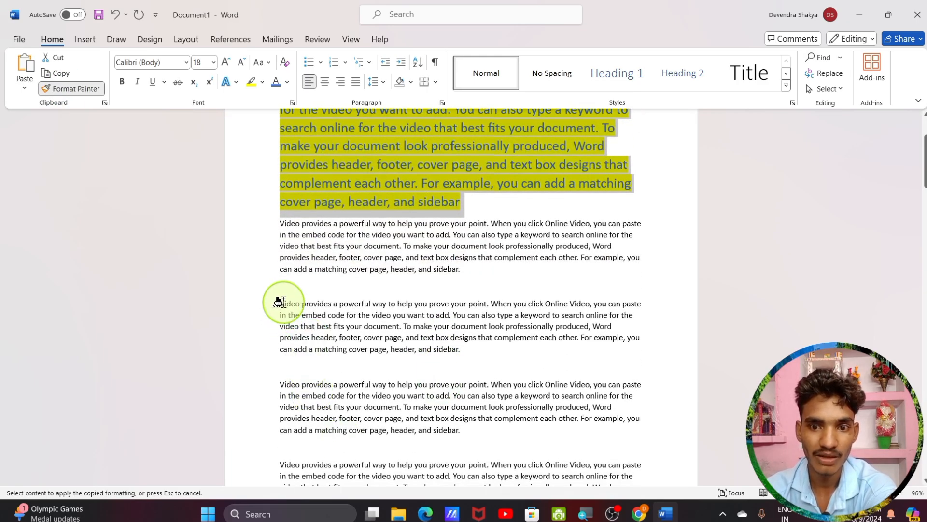
{"action": "left_click_drag", "start_coordinate": [274, 311], "coordinate": [471, 361]}
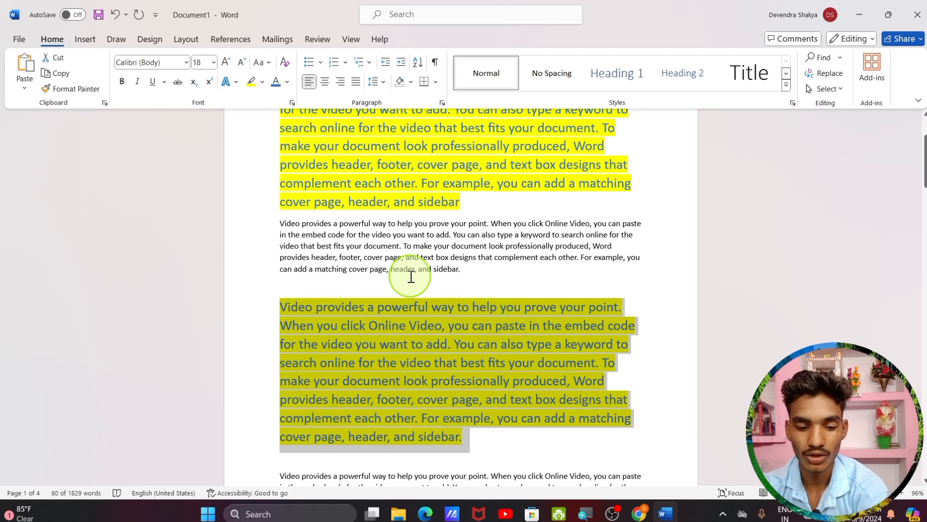
Undo the formatting changes, returning the first paragraph to plain 12 pt text
{"action": "key", "text": "ctrl+z"}
{"action": "key", "text": "ctrl+z"}
{"action": "key", "text": "ctrl+z"}
{"action": "key", "text": "ctrl+z"}
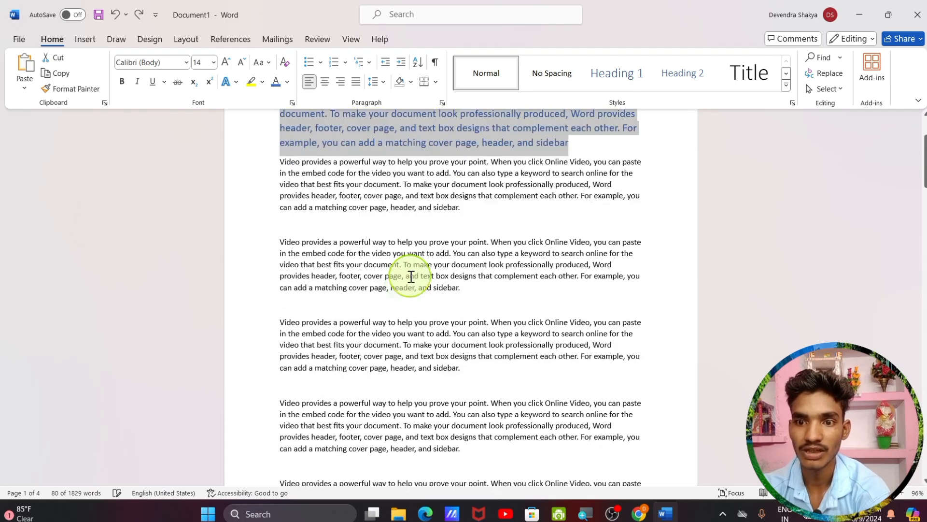
{"action": "key", "text": "ctrl+z"}
{"action": "key", "text": "ctrl+z"}
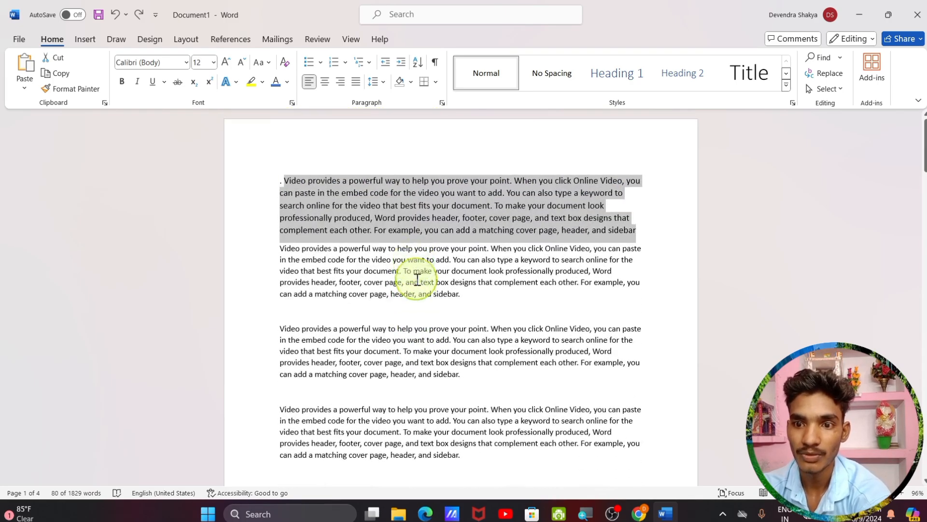
{"action": "left_click", "coordinate": [440, 309]}
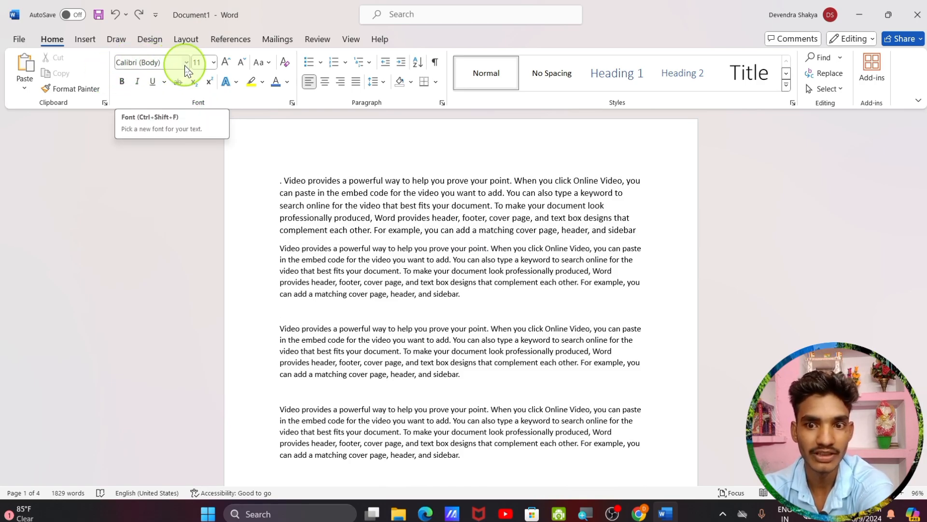
Change the first paragraph's font from Calibri to Arial Black
{"action": "left_click_drag", "start_coordinate": [282, 179], "coordinate": [535, 243]}
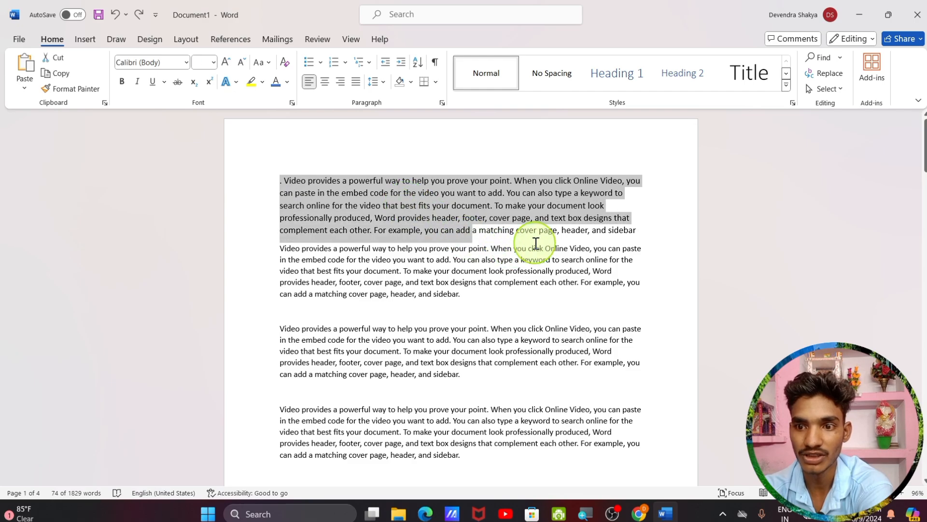
{"action": "left_click", "coordinate": [645, 230]}
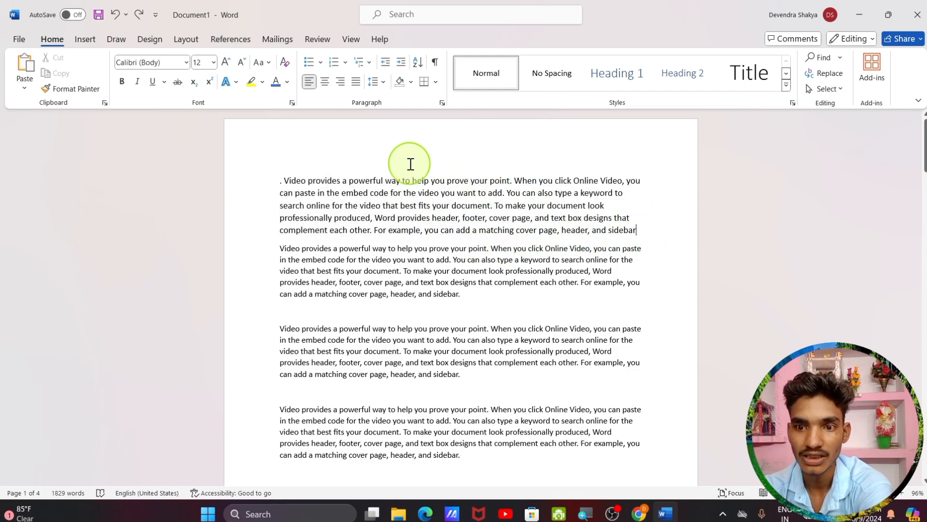
{"action": "left_click_drag", "start_coordinate": [282, 178], "coordinate": [627, 236]}
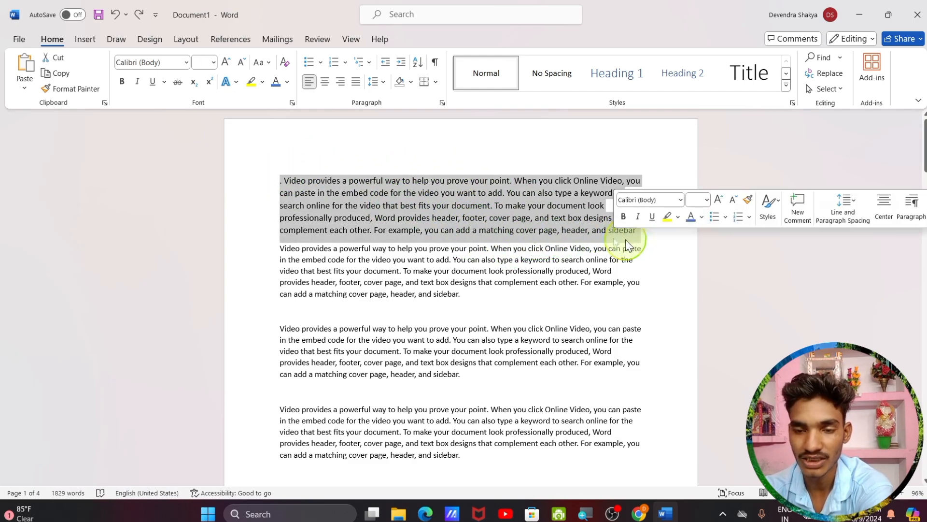
{"action": "left_click", "coordinate": [186, 63]}
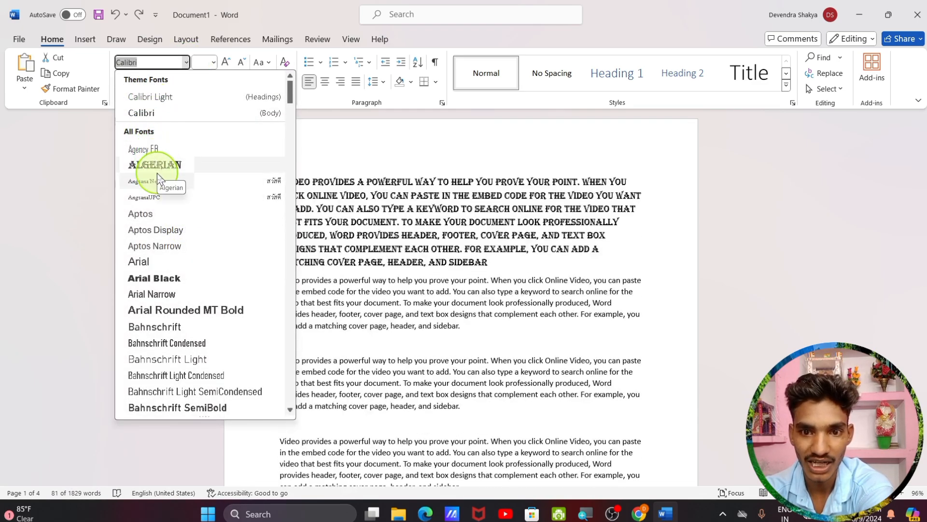
{"action": "left_click", "coordinate": [171, 278]}
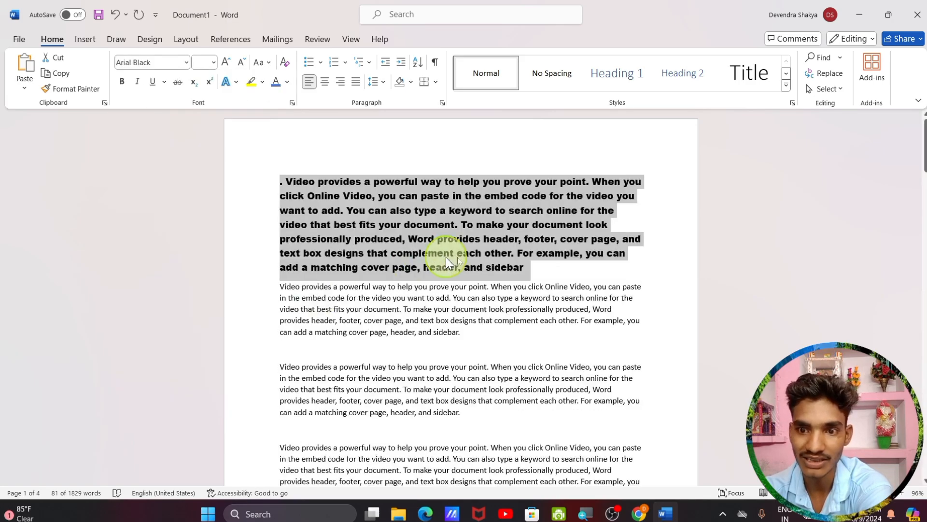
{"action": "left_click", "coordinate": [562, 275]}
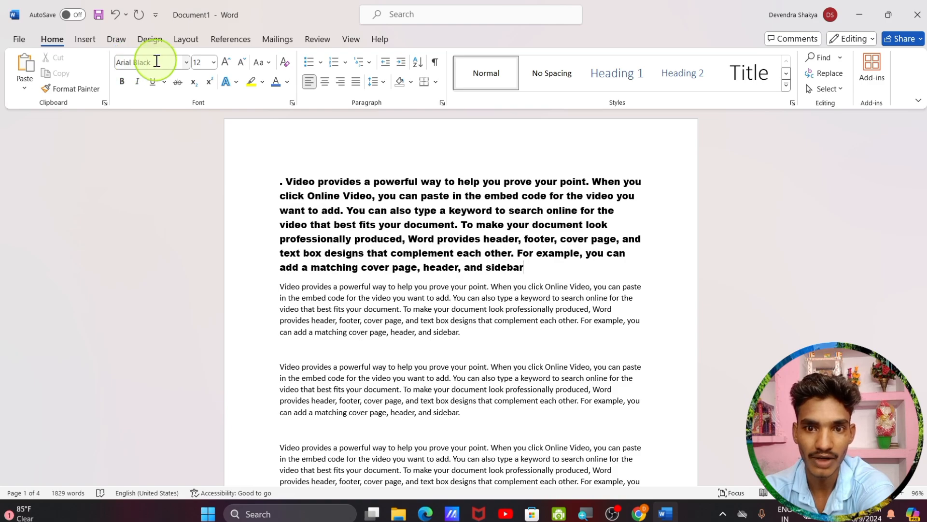
Try a larger size from the font size list on the Arial Black paragraph
{"action": "left_click", "coordinate": [213, 62]}
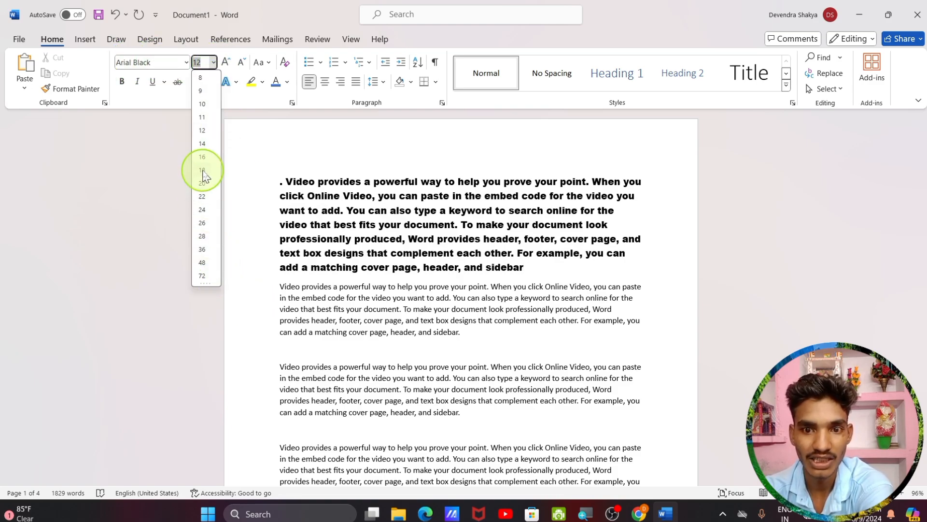
{"action": "left_click", "coordinate": [202, 263]}
{"action": "left_click_drag", "start_coordinate": [282, 181], "coordinate": [540, 273]}
{"action": "left_click", "coordinate": [528, 267]}
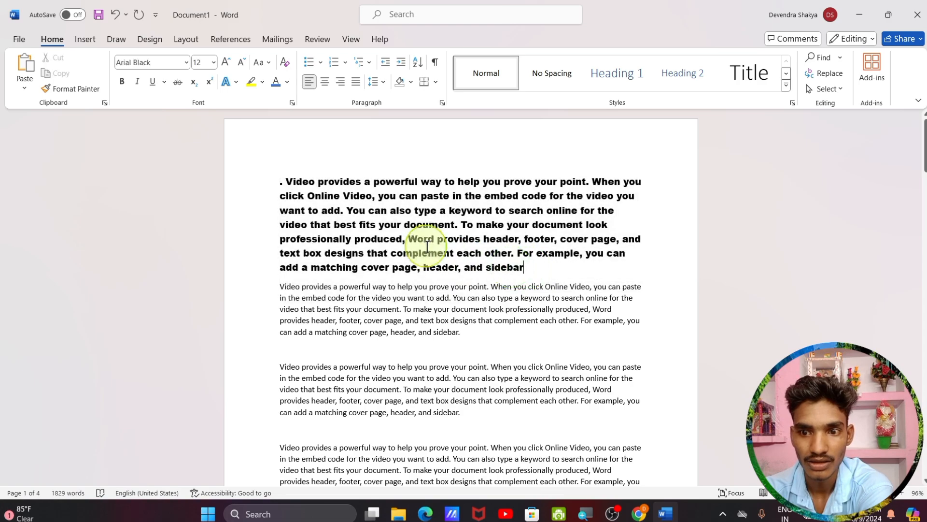
{"action": "left_click_drag", "start_coordinate": [286, 179], "coordinate": [532, 268]}
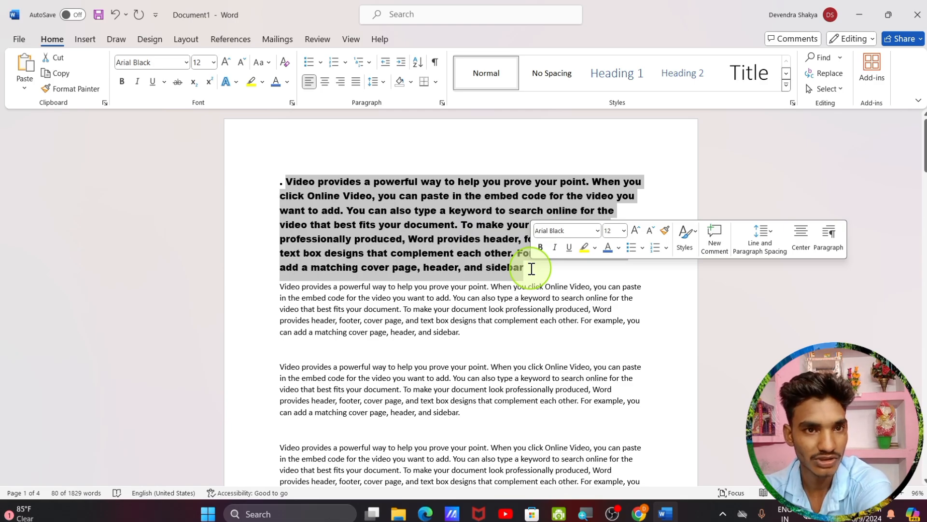
{"action": "left_click", "coordinate": [213, 63]}
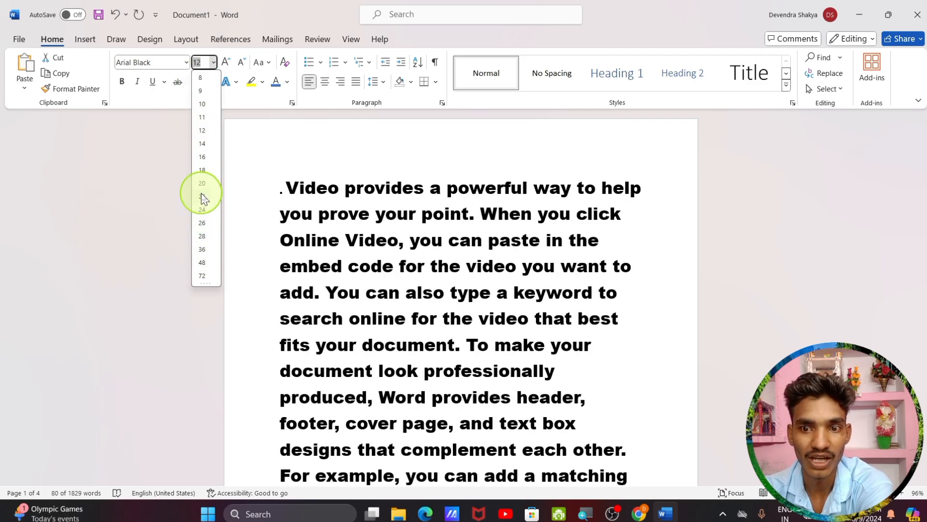
{"action": "left_click", "coordinate": [201, 131]}
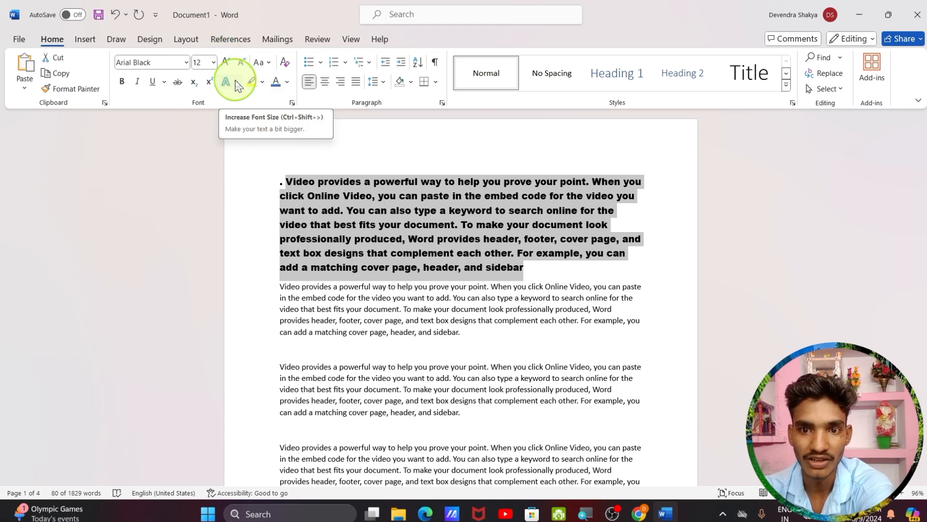
Step the paragraph's size up and down with Grow and Shrink Font, ending at 12 pt
{"action": "left_click", "coordinate": [225, 64]}
{"action": "left_click", "coordinate": [225, 64]}
{"action": "left_click", "coordinate": [226, 64]}
{"action": "left_click", "coordinate": [226, 64]}
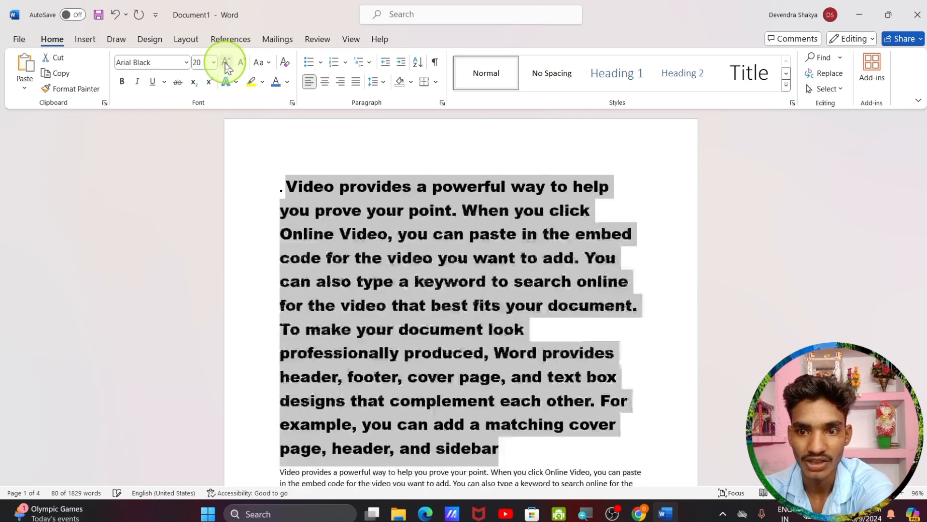
{"action": "left_click", "coordinate": [225, 64]}
{"action": "left_click", "coordinate": [241, 65]}
{"action": "left_click", "coordinate": [241, 65]}
{"action": "left_click", "coordinate": [241, 65]}
{"action": "left_click", "coordinate": [241, 65]}
{"action": "left_click", "coordinate": [241, 66]}
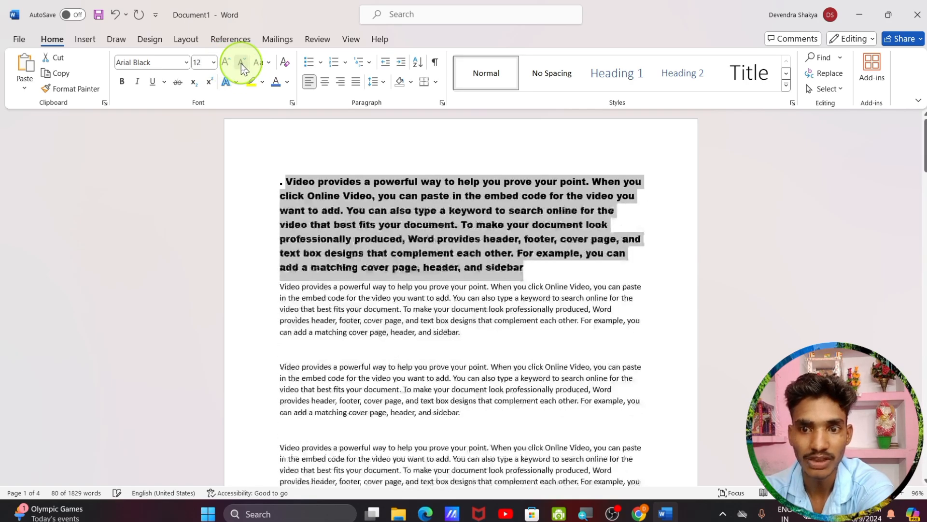
{"action": "left_click", "coordinate": [241, 66]}
{"action": "left_click", "coordinate": [226, 65]}
{"action": "left_click", "coordinate": [225, 65]}
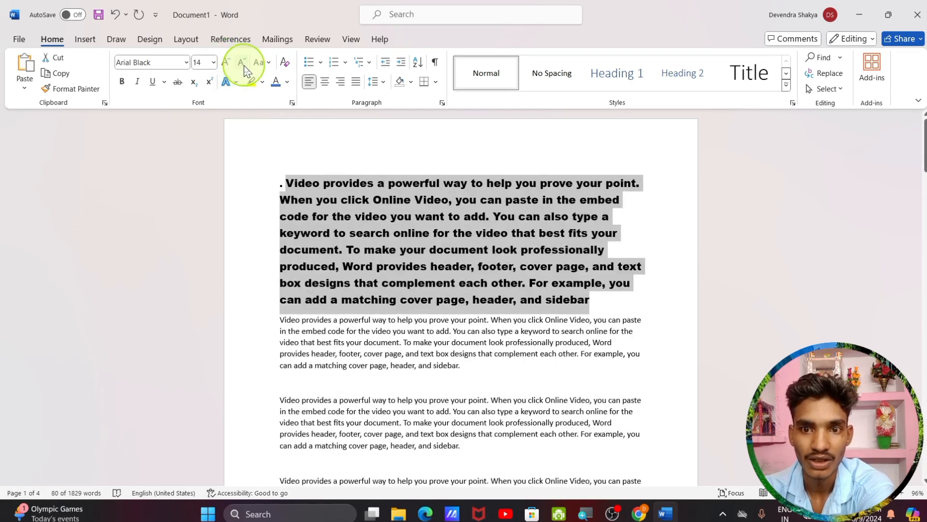
{"action": "left_click", "coordinate": [241, 64]}
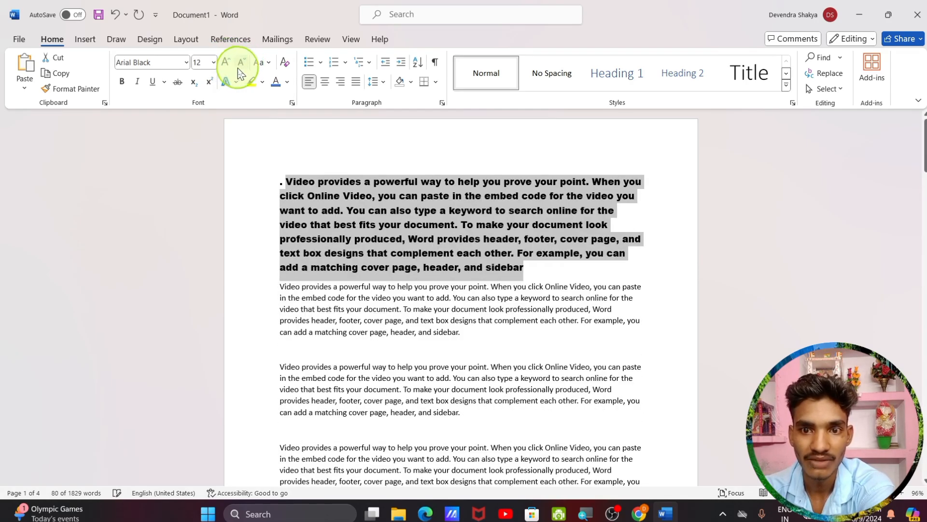
Make the first paragraph bold, italic and underlined, and set its size to 18 pt
{"action": "left_click", "coordinate": [122, 86]}
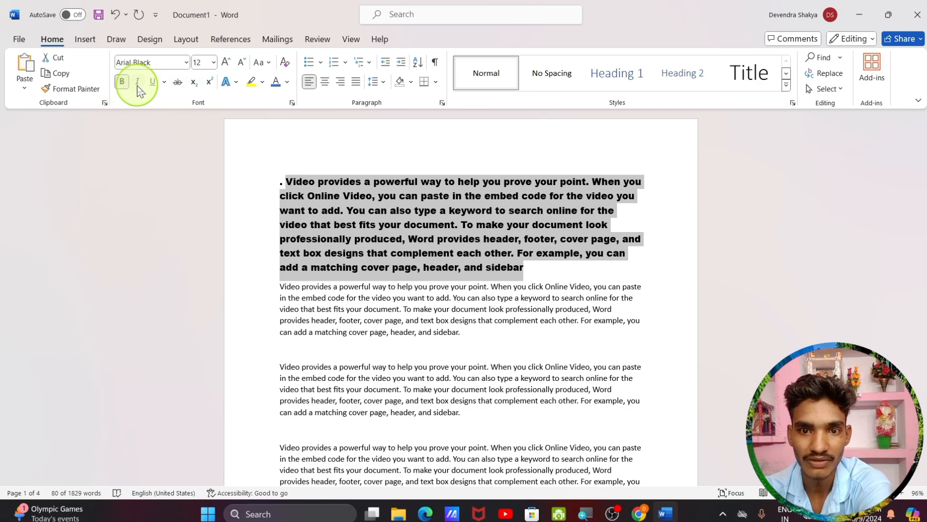
{"action": "left_click", "coordinate": [138, 82]}
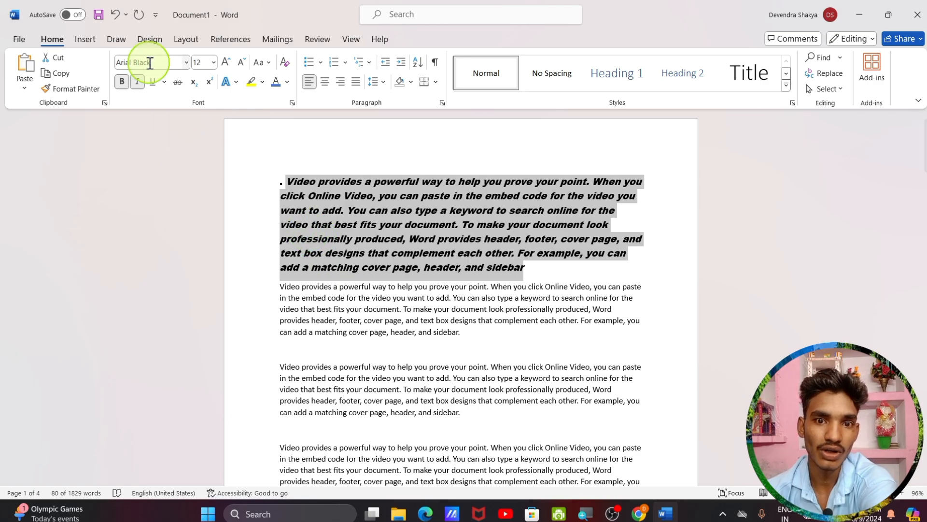
{"action": "left_click", "coordinate": [153, 85]}
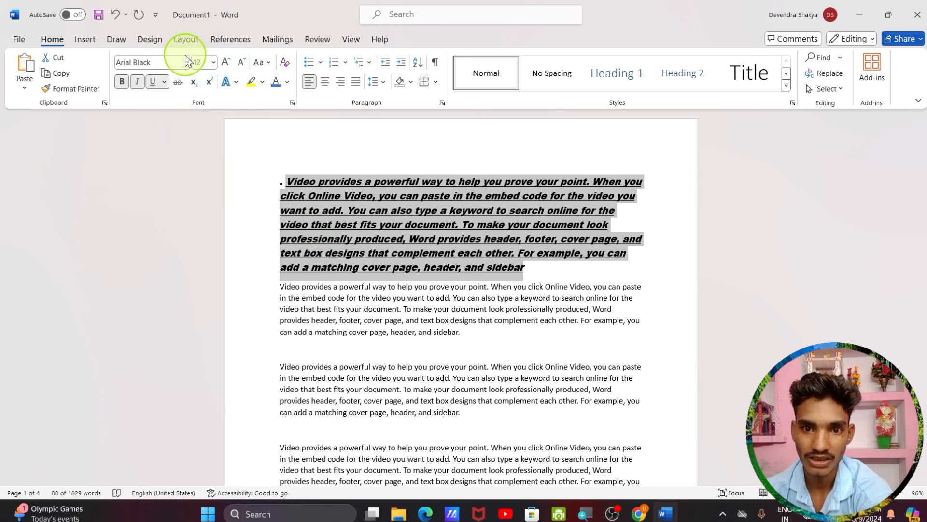
{"action": "left_click", "coordinate": [214, 62]}
{"action": "type", "text": "18"}
{"action": "key", "text": "Return"}
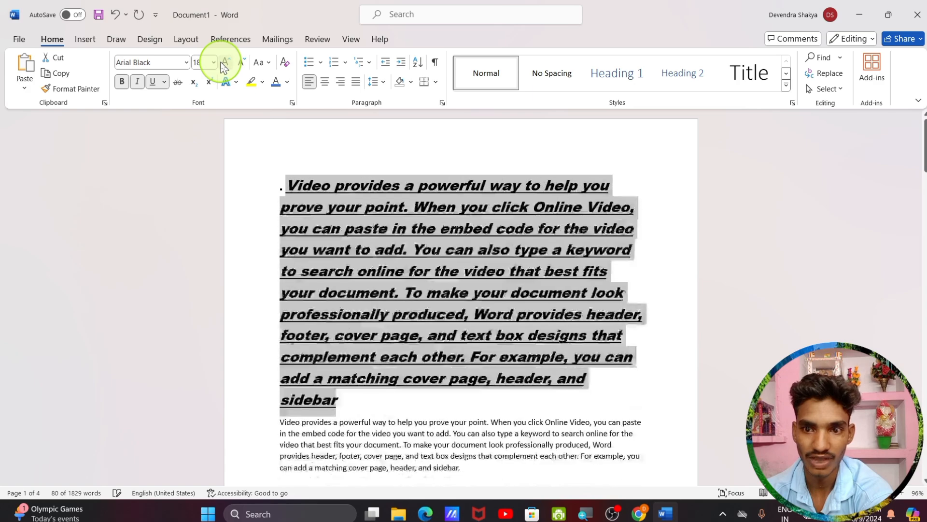
Look at More Underlines in the Font dialog, including the Advanced tab, and close it unchanged
{"action": "left_click", "coordinate": [164, 83]}
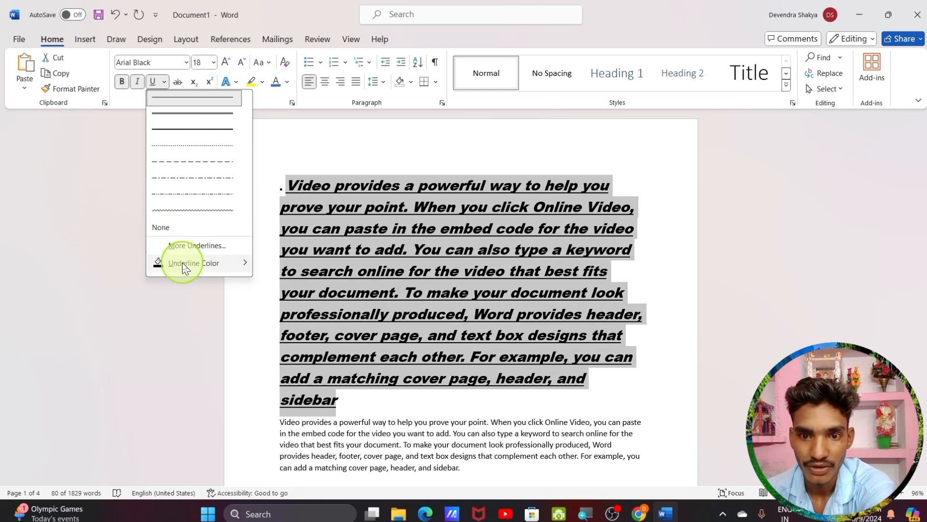
{"action": "mouse_move", "coordinate": [164, 272]}
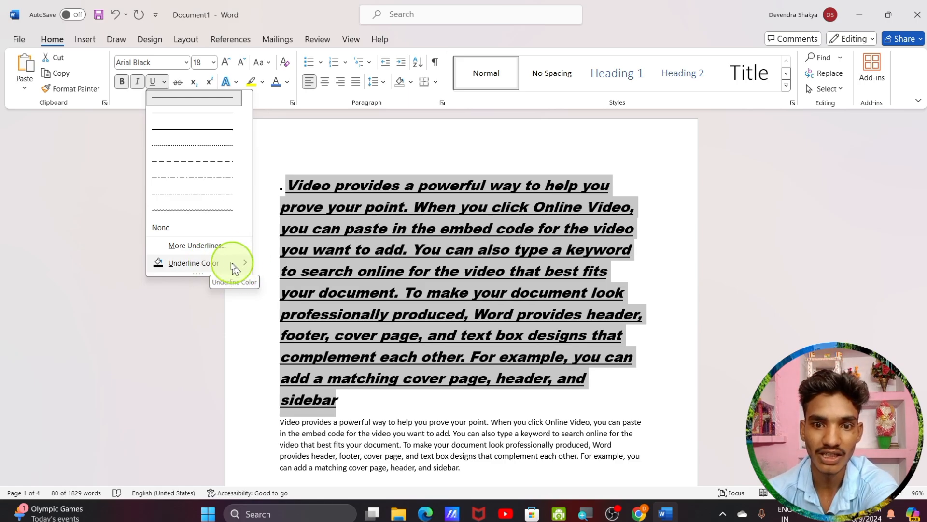
{"action": "left_click", "coordinate": [197, 246]}
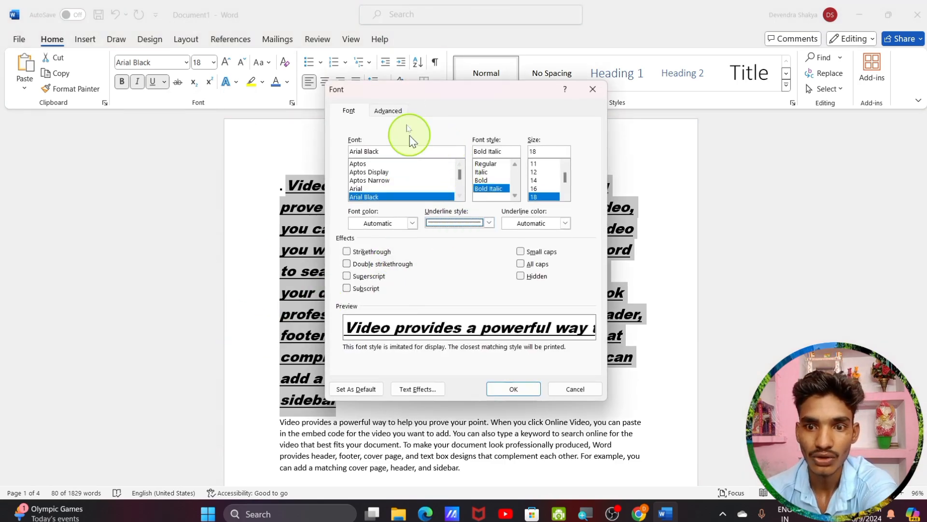
{"action": "left_click", "coordinate": [388, 110]}
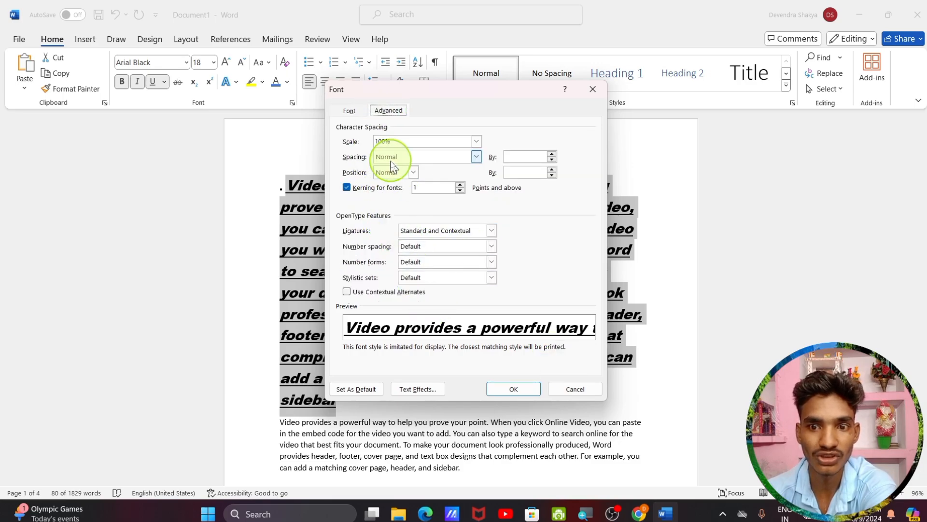
{"action": "left_click", "coordinate": [348, 111]}
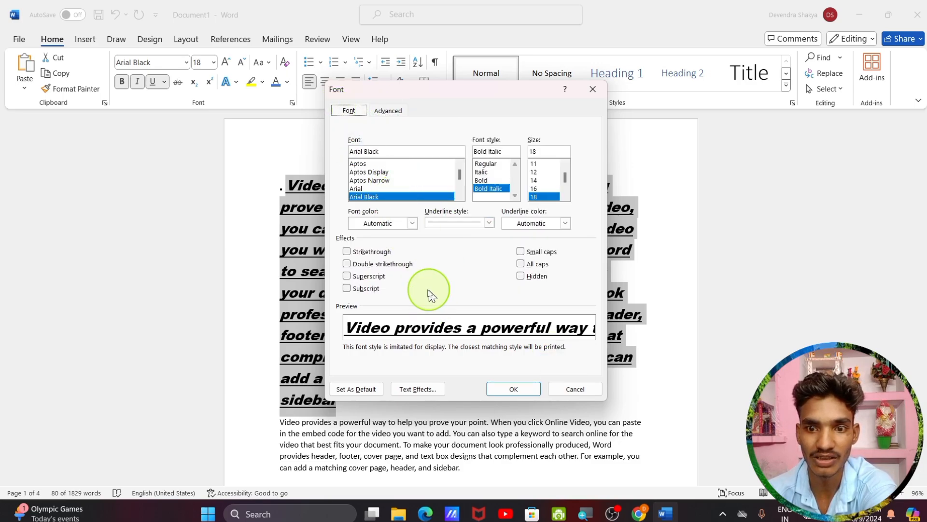
{"action": "left_click", "coordinate": [588, 96]}
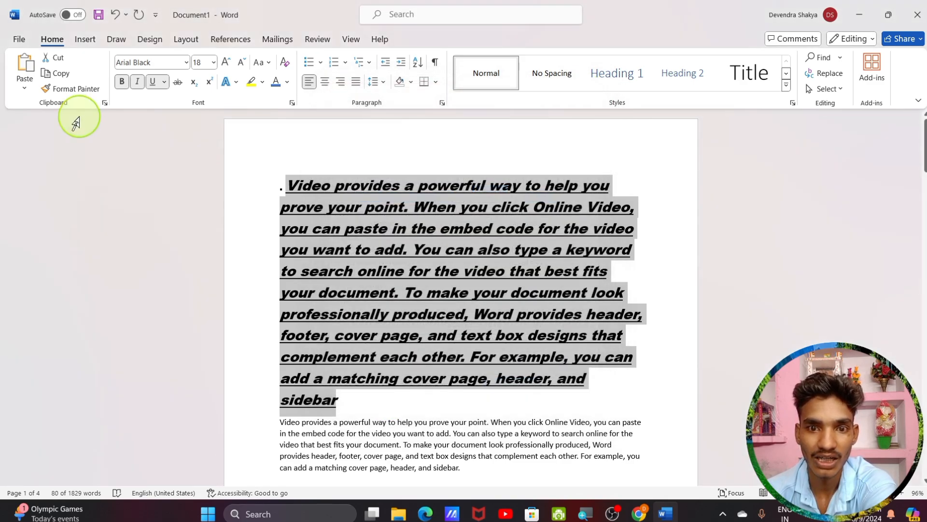
Change the first paragraph's underline colour to red
{"action": "left_click", "coordinate": [166, 82]}
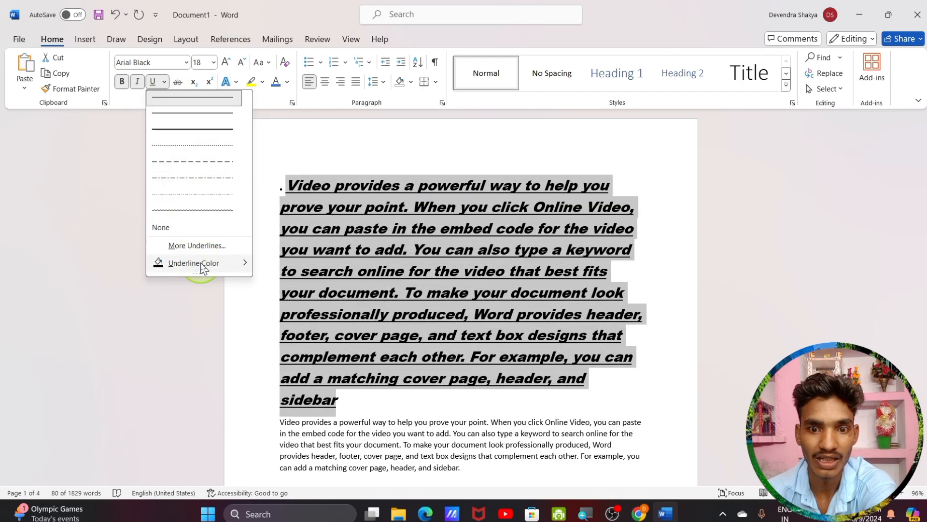
{"action": "mouse_move", "coordinate": [203, 262]}
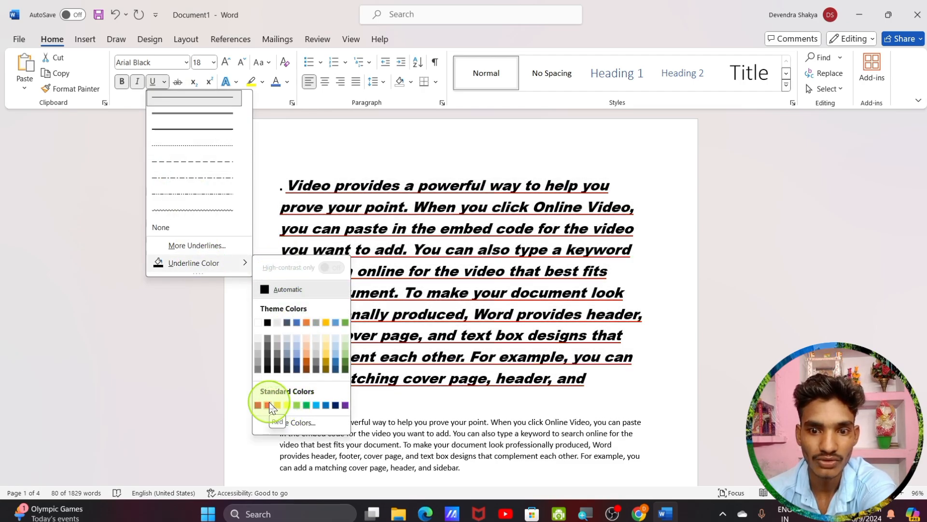
{"action": "left_click", "coordinate": [269, 406]}
{"action": "left_click", "coordinate": [284, 229]}
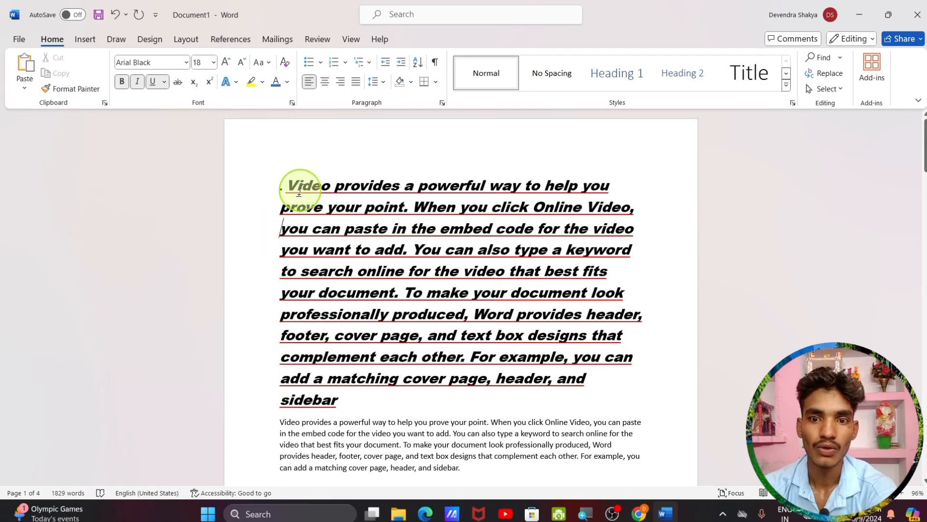
Apply strikethrough to the first paragraph
{"action": "left_click_drag", "start_coordinate": [277, 187], "coordinate": [484, 404]}
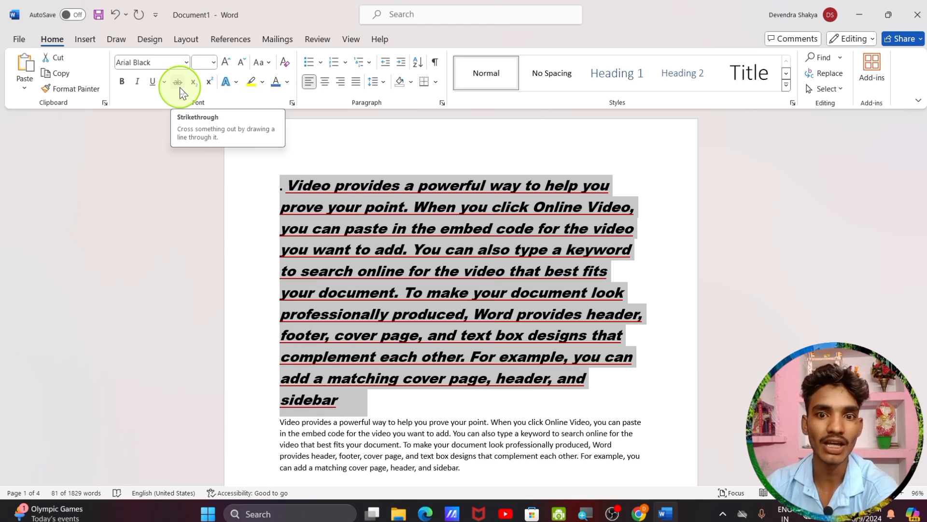
{"action": "left_click", "coordinate": [180, 89]}
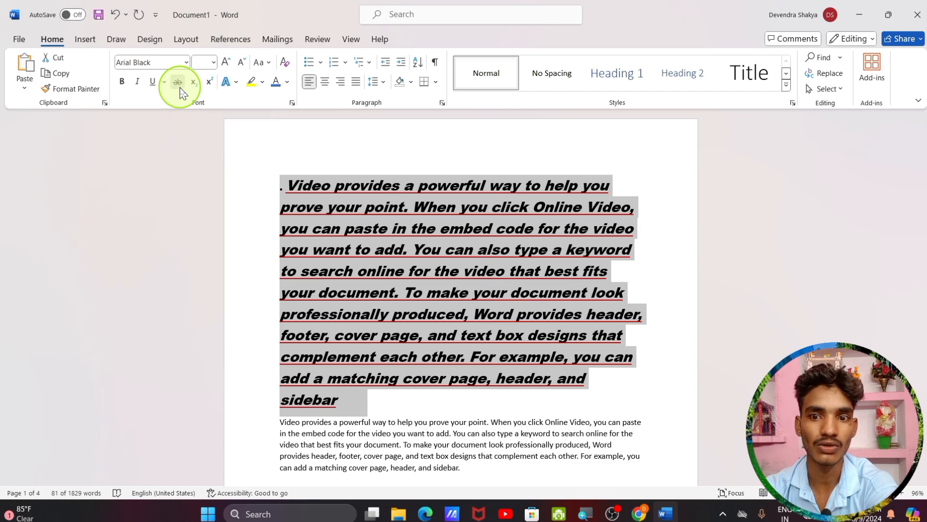
{"action": "left_click", "coordinate": [422, 401]}
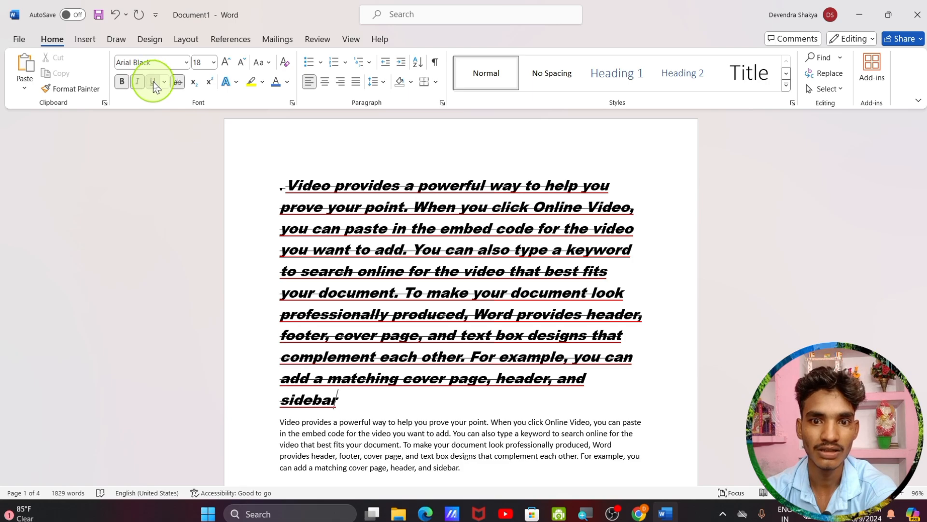
Remove the underline from the first paragraph using the Underline dropdown
{"action": "left_click_drag", "start_coordinate": [284, 183], "coordinate": [406, 400]}
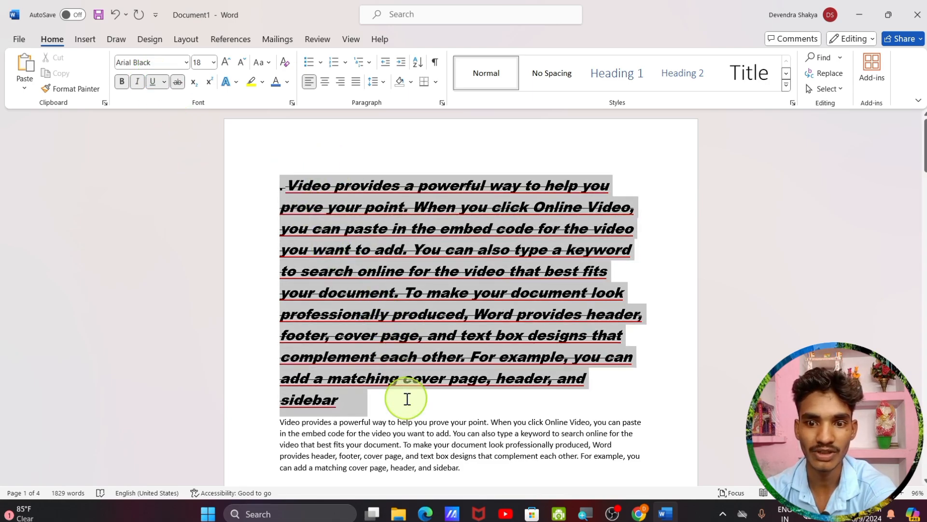
{"action": "left_click", "coordinate": [164, 82]}
{"action": "left_click", "coordinate": [164, 82]}
{"action": "left_click", "coordinate": [163, 82]}
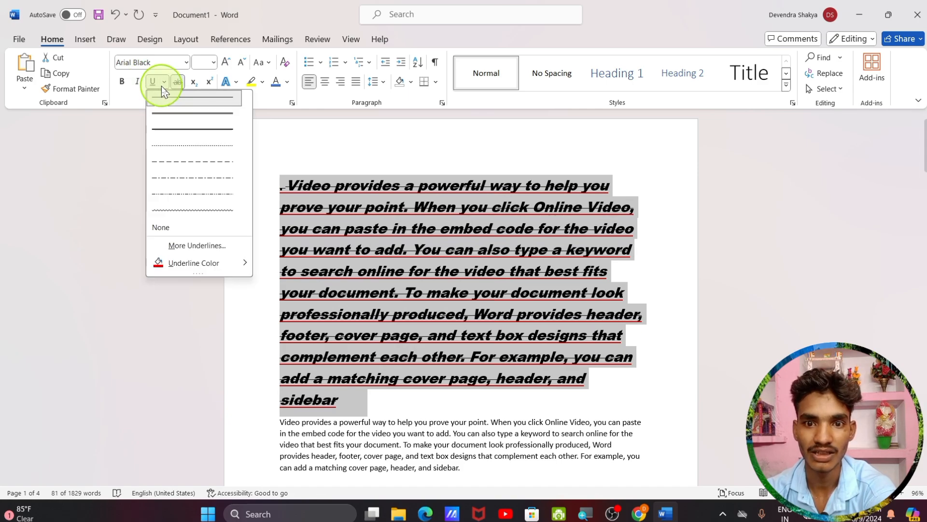
{"action": "left_click", "coordinate": [154, 81]}
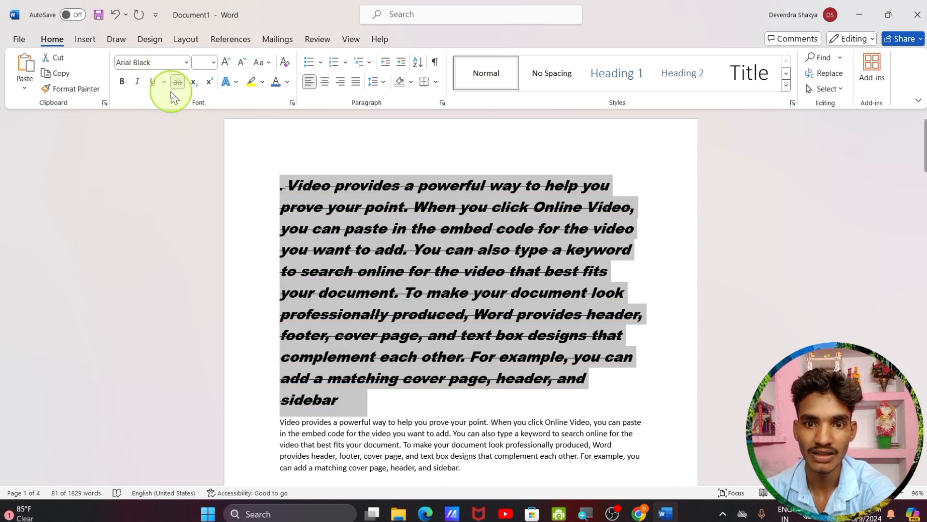
{"action": "left_click", "coordinate": [248, 295]}
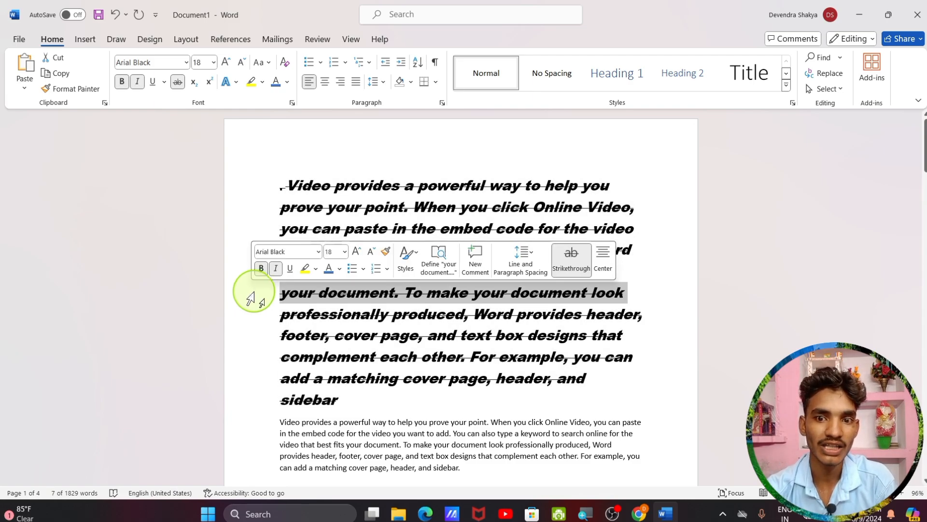
{"action": "left_click", "coordinate": [265, 360]}
{"action": "left_click", "coordinate": [343, 401]}
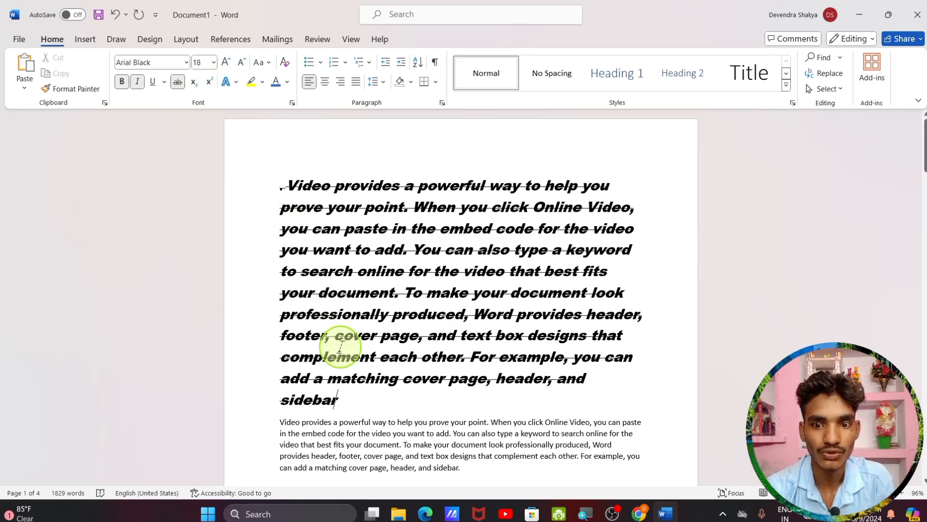
Delete all the sample text with Ctrl+A and begin typing H2O on the blank page
{"action": "scroll", "coordinate": [340, 346], "scroll_direction": "down", "scroll_amount": 10}
{"action": "scroll", "coordinate": [334, 339], "scroll_direction": "up", "scroll_amount": 5}
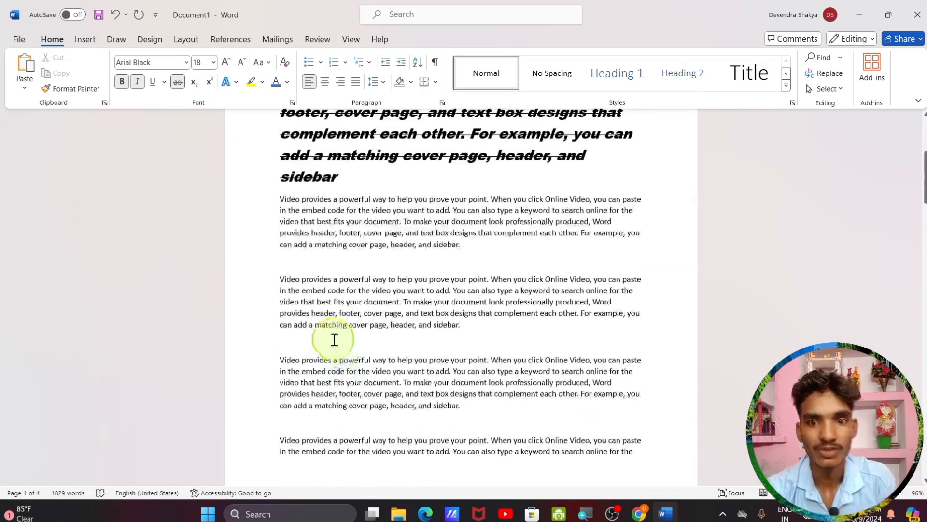
{"action": "scroll", "coordinate": [334, 339], "scroll_direction": "up", "scroll_amount": 5}
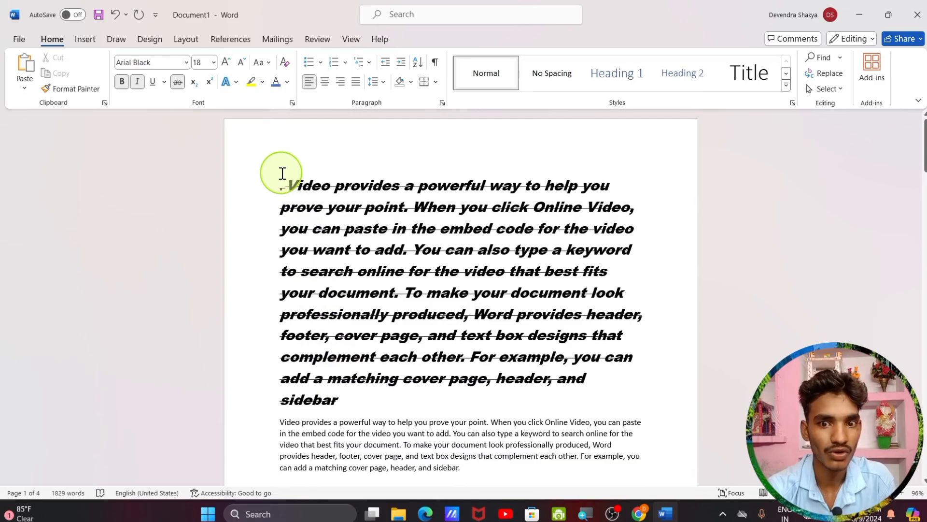
{"action": "scroll", "coordinate": [329, 439], "scroll_direction": "down", "scroll_amount": 10}
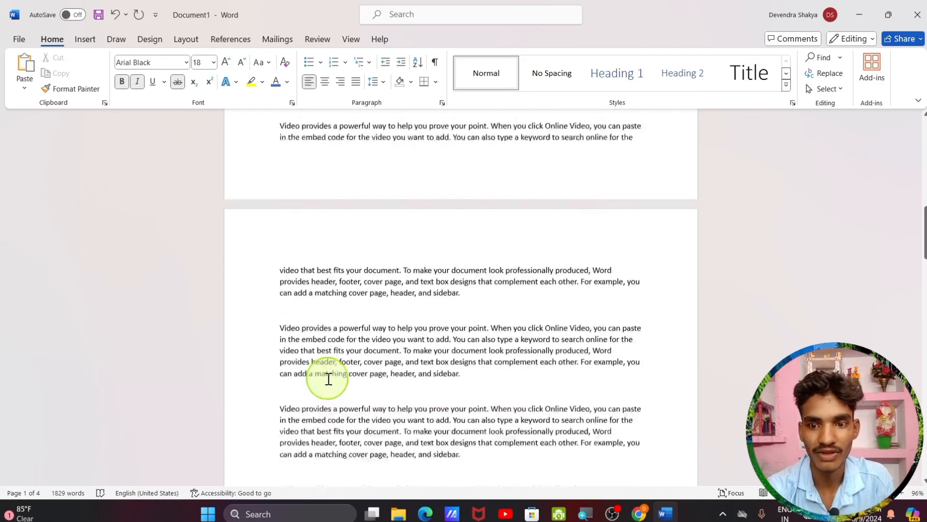
{"action": "scroll", "coordinate": [329, 379], "scroll_direction": "down", "scroll_amount": 12}
{"action": "scroll", "coordinate": [329, 379], "scroll_direction": "up", "scroll_amount": 12}
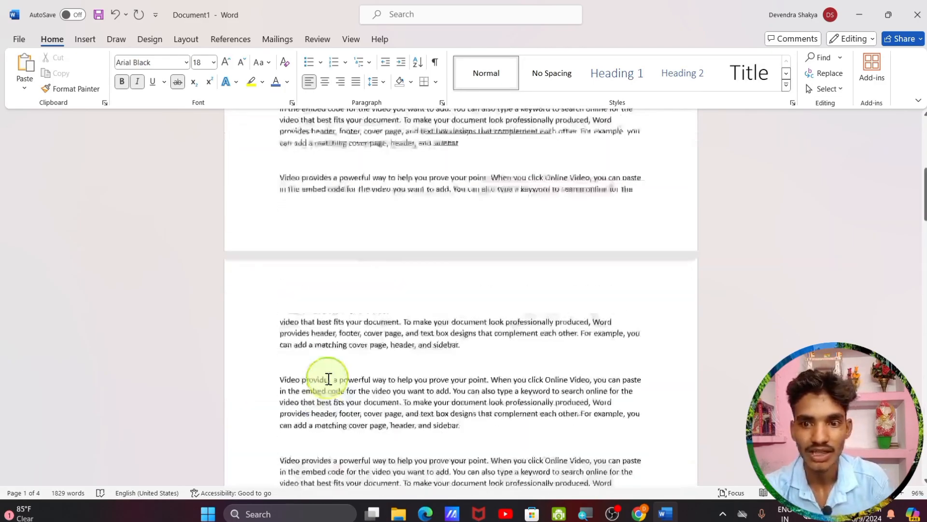
{"action": "scroll", "coordinate": [328, 379], "scroll_direction": "up", "scroll_amount": 3}
{"action": "key", "text": "ctrl+a"}
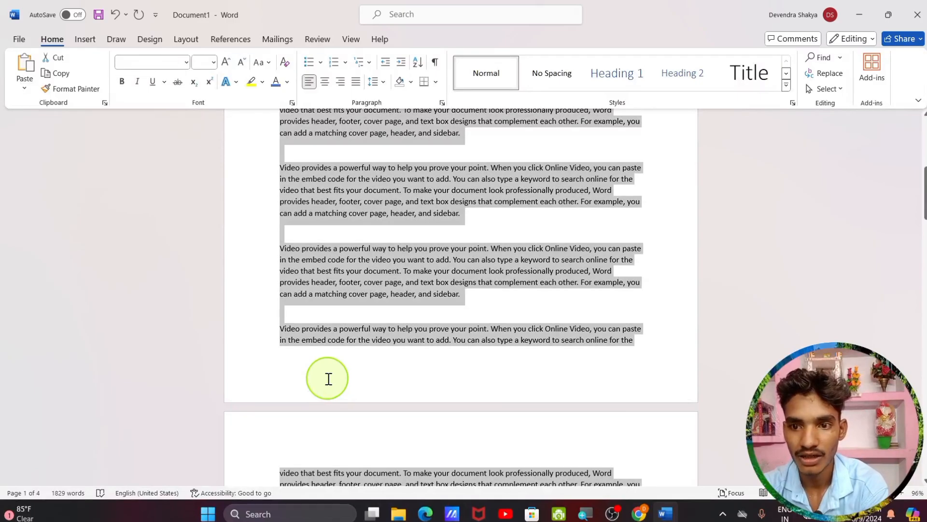
{"action": "key", "text": "BackSpace"}
{"action": "scroll", "coordinate": [322, 377], "scroll_direction": "up", "scroll_amount": 1}
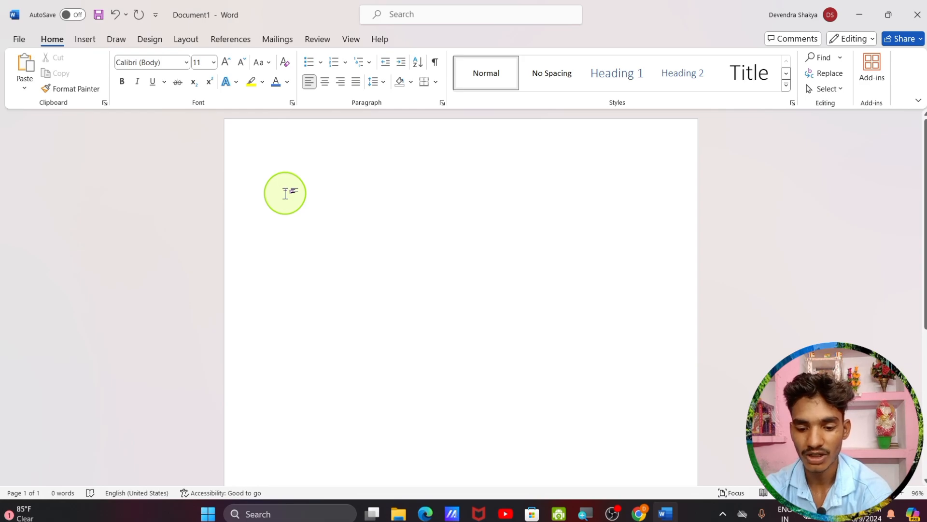
{"action": "type", "text": "H2O"}
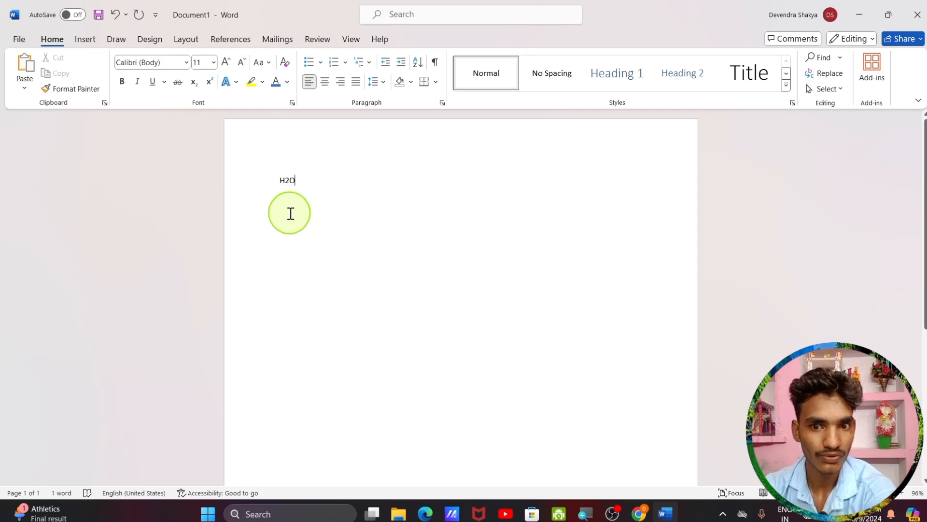
Make the 2 in H2O subscript to form H₂O
{"action": "left_click", "coordinate": [290, 181]}
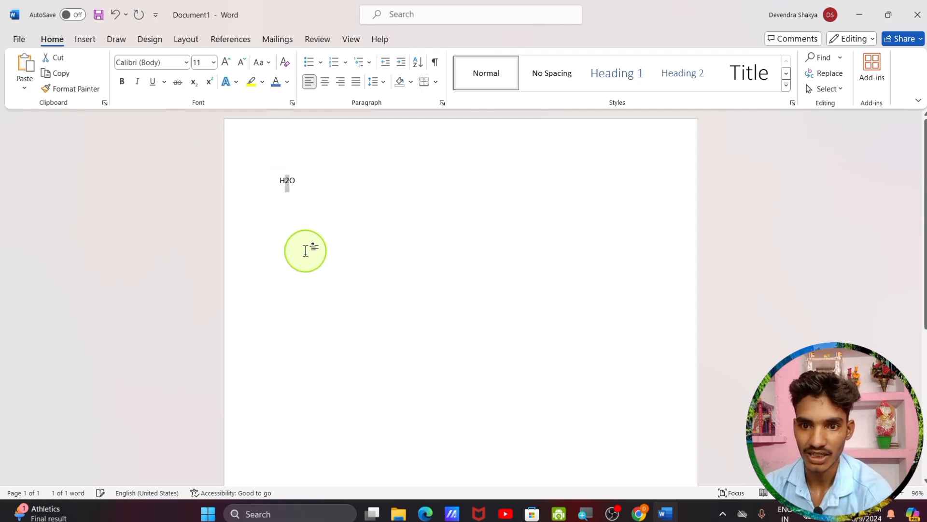
{"action": "left_click", "coordinate": [195, 86]}
{"action": "left_click", "coordinate": [296, 188]}
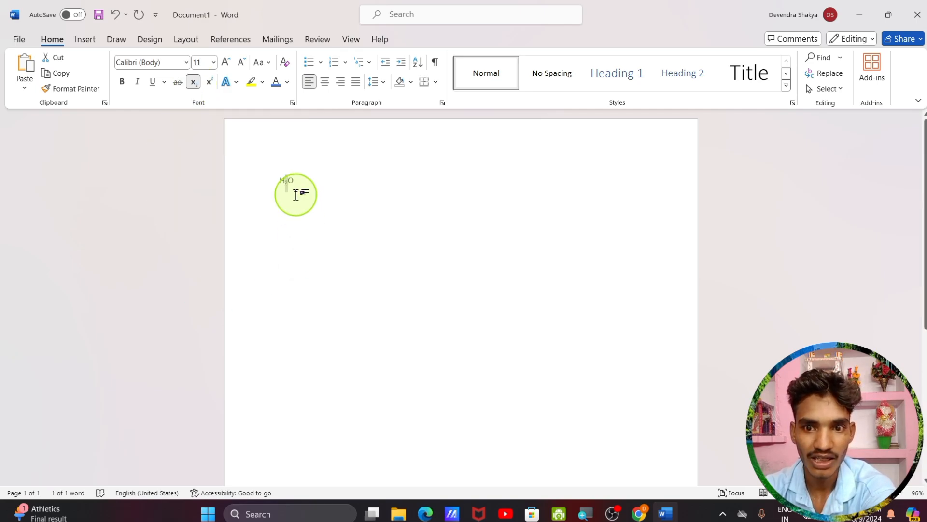
Enlarge H₂O to 100 pt with Grow Font
{"action": "left_click_drag", "start_coordinate": [300, 182], "coordinate": [271, 184]}
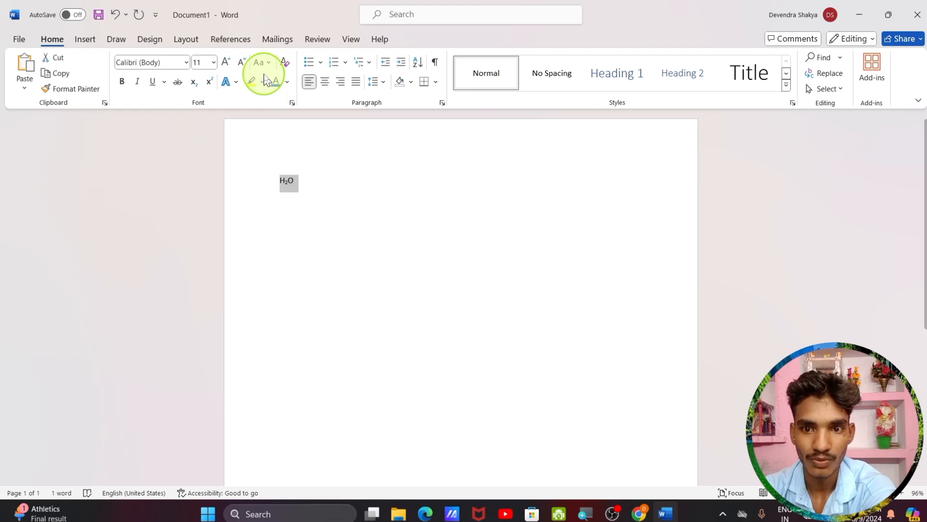
{"action": "left_click", "coordinate": [226, 63]}
{"action": "left_click", "coordinate": [226, 63]}
{"action": "left_click", "coordinate": [226, 63]}
{"action": "left_click", "coordinate": [225, 63]}
{"action": "left_click", "coordinate": [226, 63]}
{"action": "left_click", "coordinate": [225, 63]}
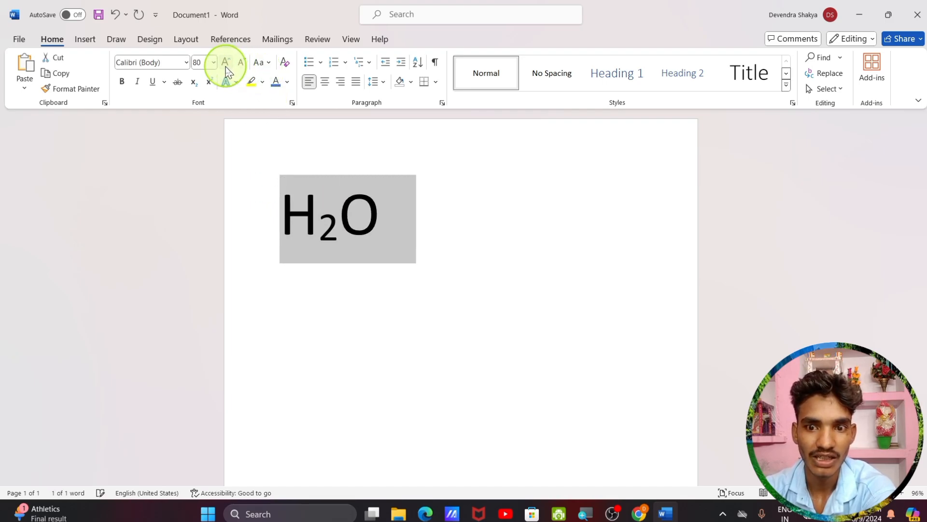
{"action": "left_click", "coordinate": [226, 63]}
{"action": "left_click", "coordinate": [226, 63]}
{"action": "left_click", "coordinate": [569, 284]}
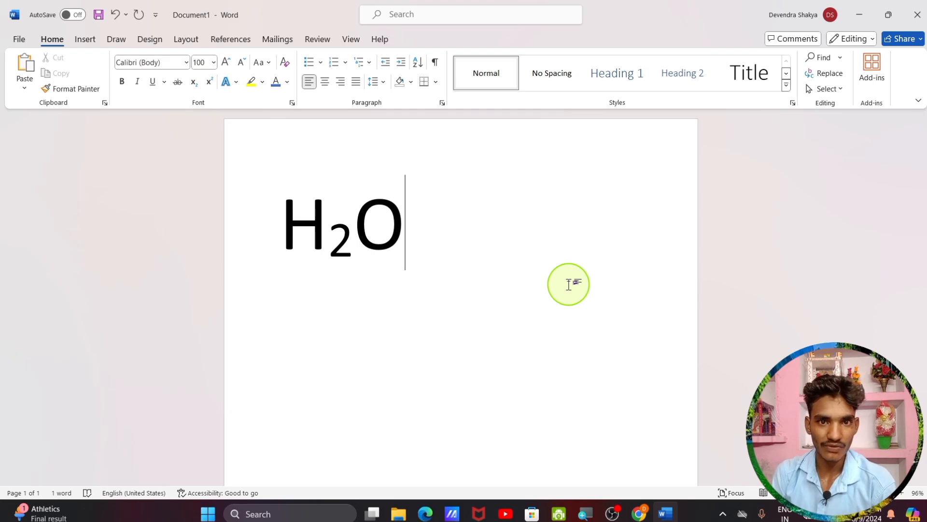
Delete the O, make the 2 superscript (H²), then erase H² from the page
{"action": "key", "text": "BackSpace"}
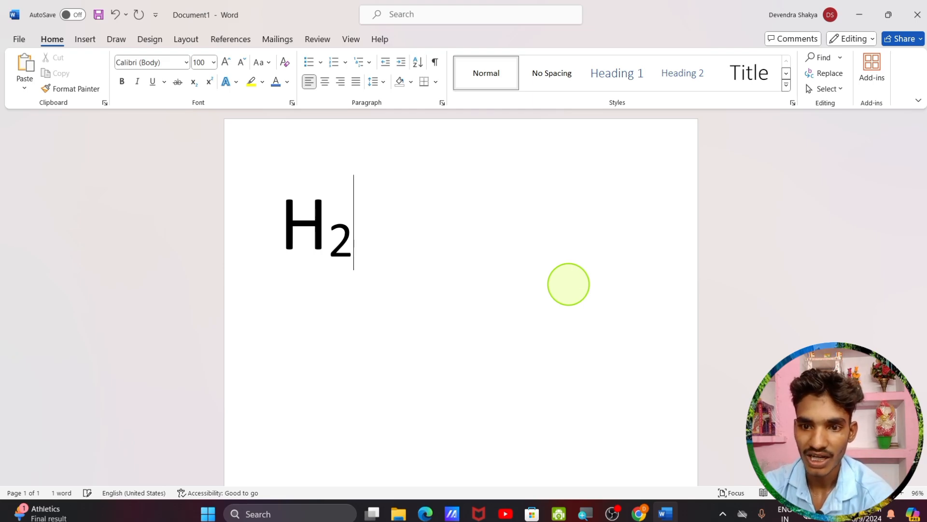
{"action": "key", "text": "shift+Left"}
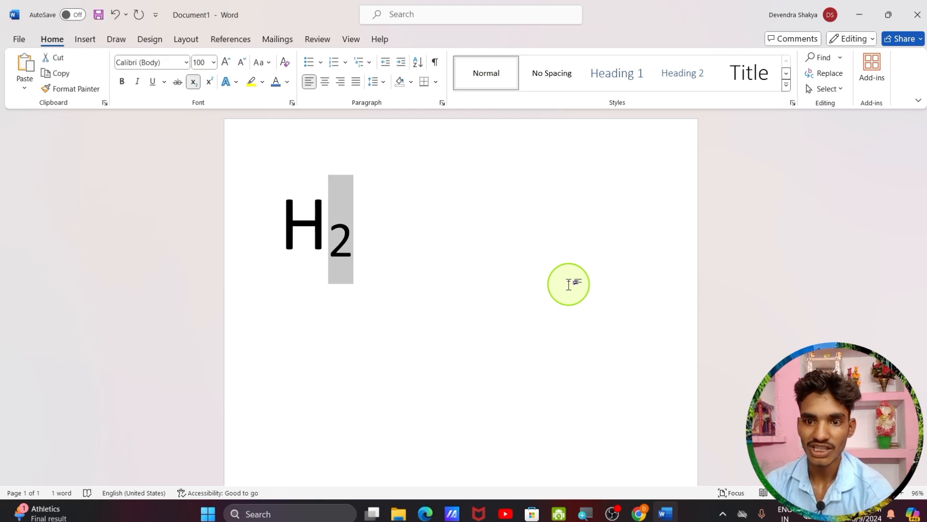
{"action": "left_click", "coordinate": [211, 87]}
{"action": "left_click", "coordinate": [354, 238]}
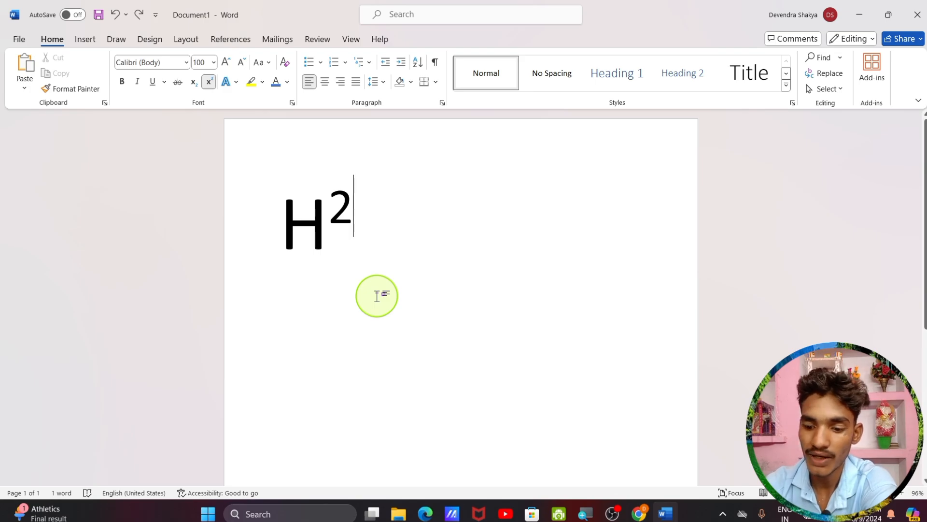
{"action": "key", "text": "BackSpace"}
{"action": "key", "text": "BackSpace"}
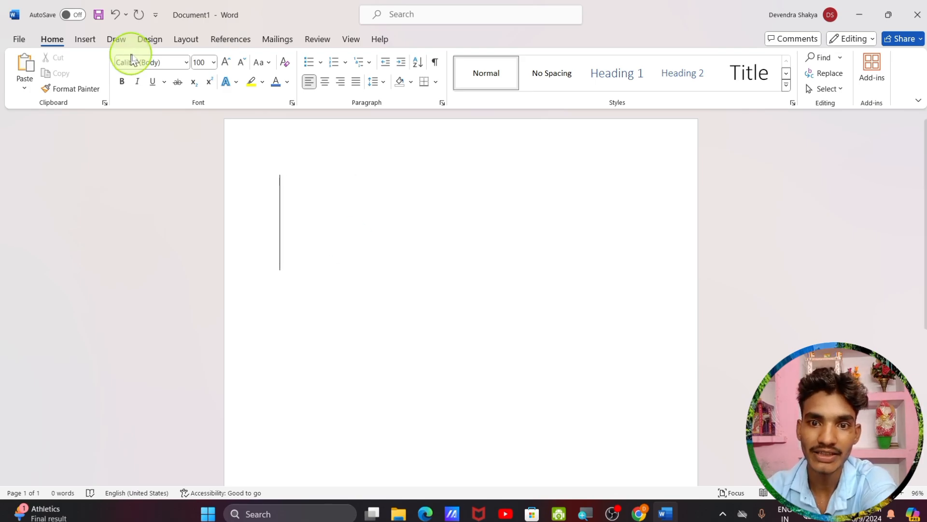
Apply the orange-outline text effect and type the word 'COmputer'
{"action": "left_click", "coordinate": [235, 82]}
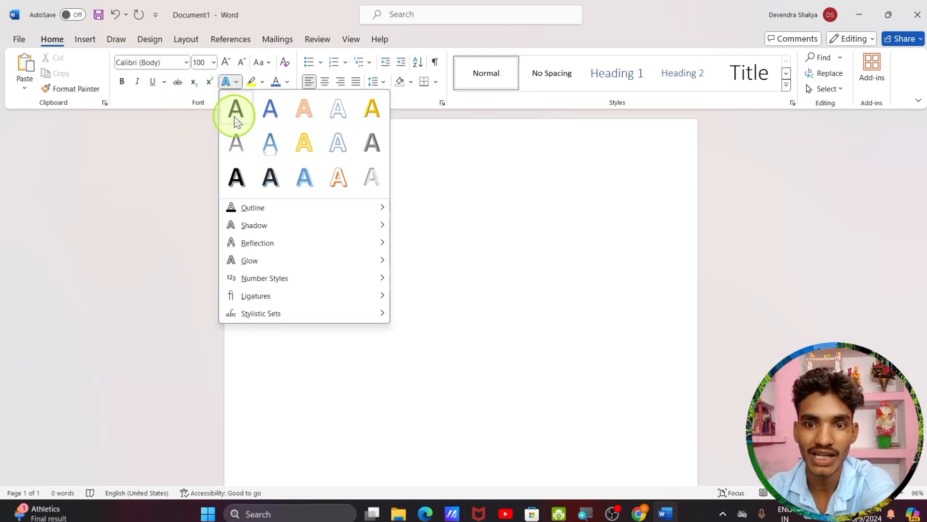
{"action": "left_click", "coordinate": [502, 256]}
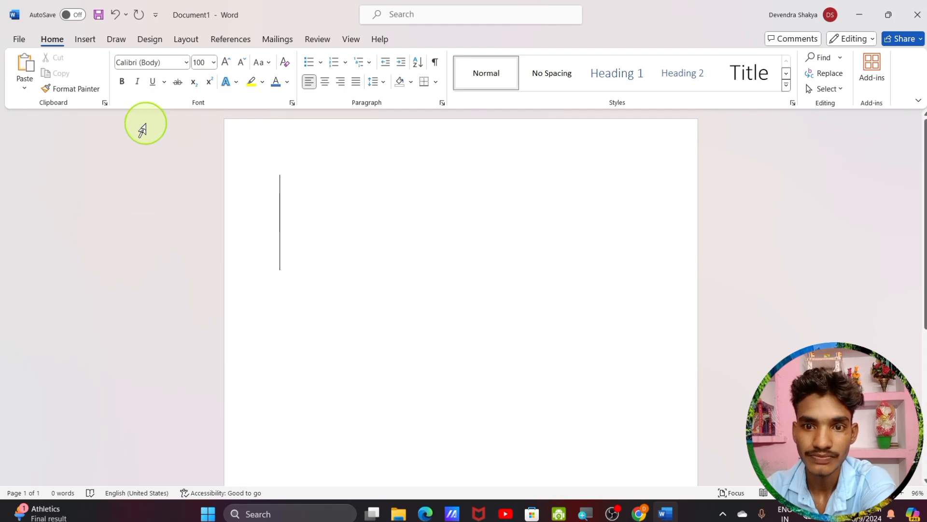
{"action": "left_click", "coordinate": [234, 82]}
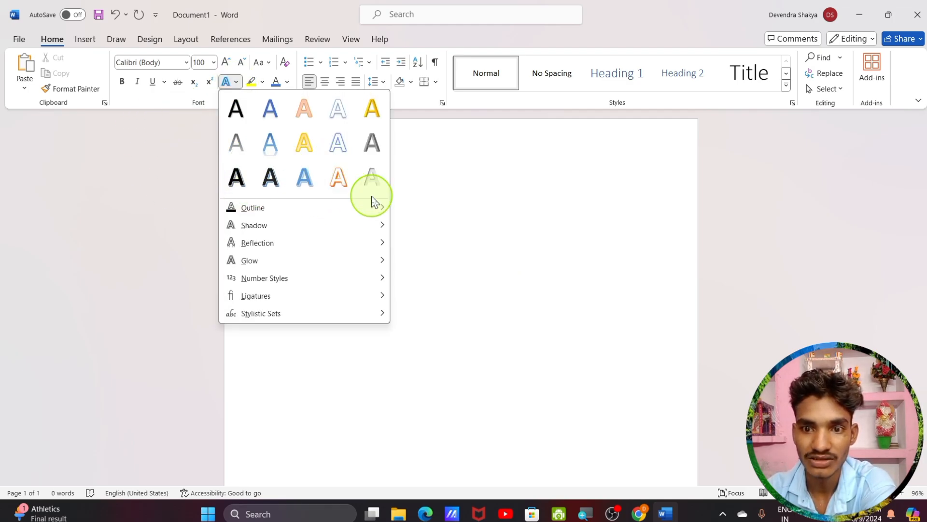
{"action": "left_click", "coordinate": [351, 188]}
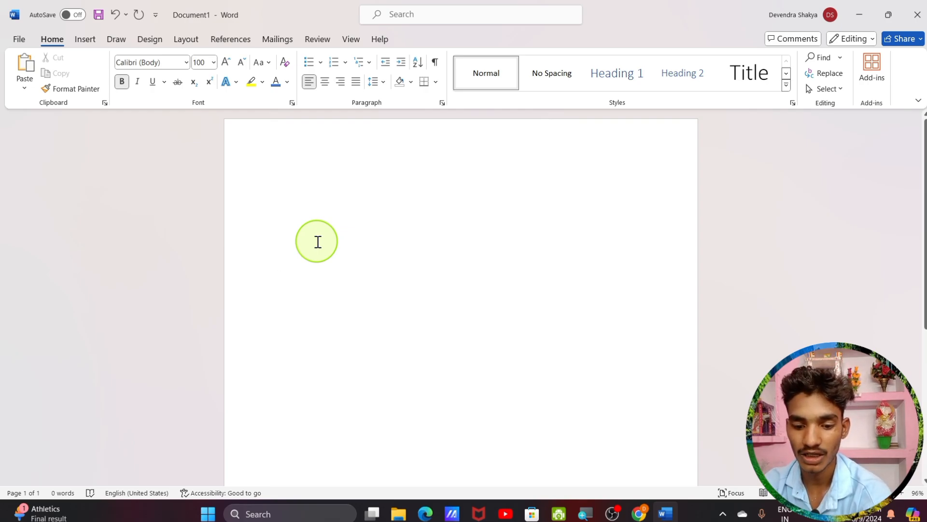
{"action": "type", "text": "COmputer"}
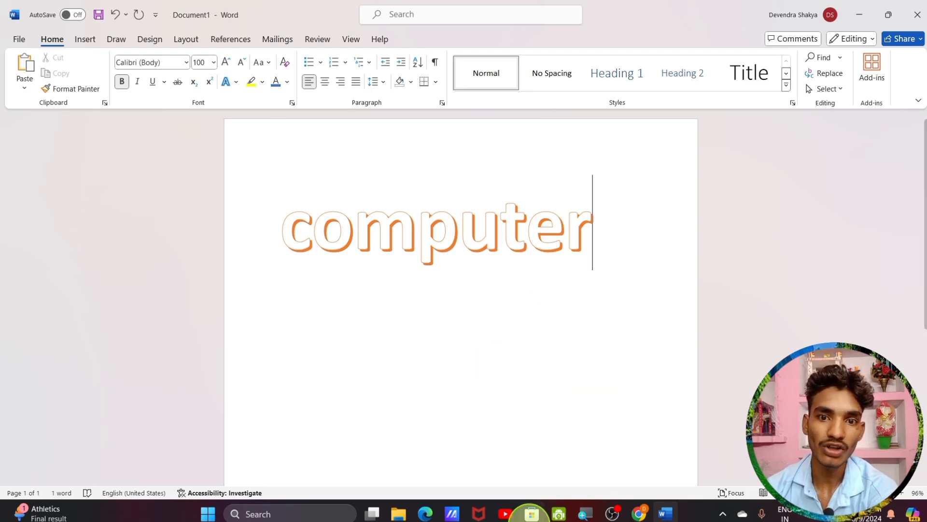
Insert blank lines before computer to push it down the page
{"action": "left_click", "coordinate": [237, 86]}
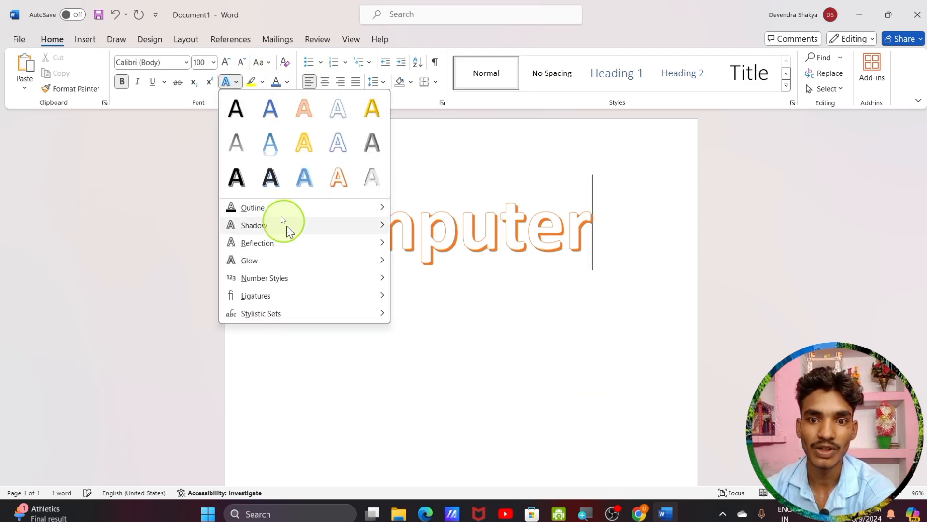
{"action": "left_click", "coordinate": [584, 225]}
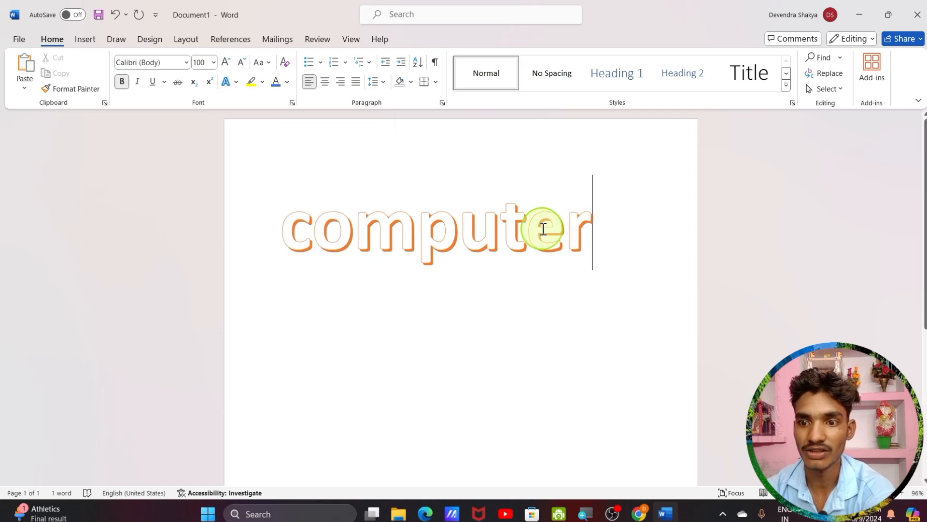
{"action": "left_click_drag", "start_coordinate": [594, 234], "coordinate": [300, 152]}
{"action": "left_click", "coordinate": [233, 86]}
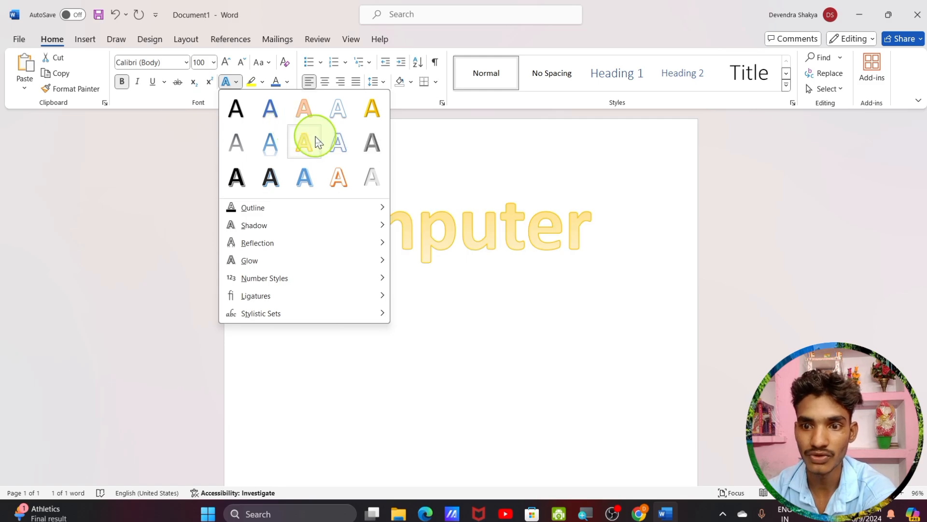
{"action": "left_click", "coordinate": [588, 261]}
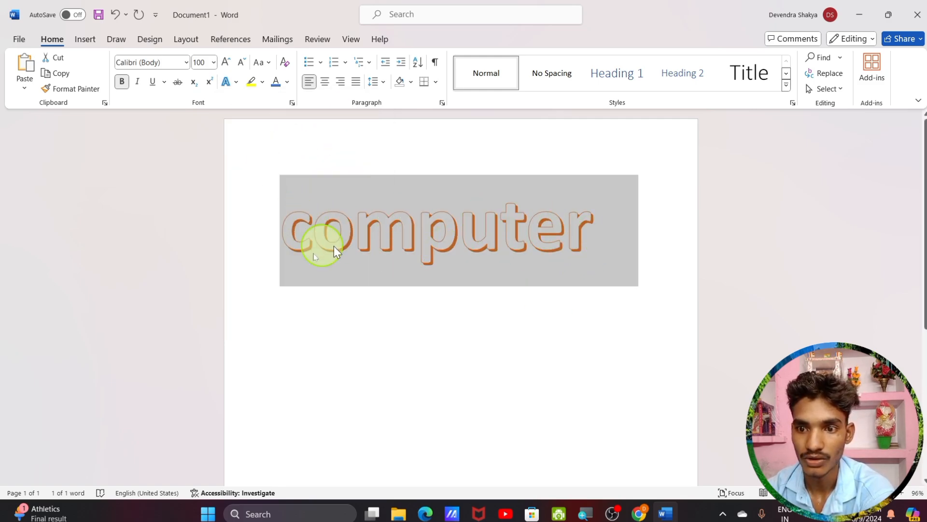
{"action": "left_click", "coordinate": [291, 225]}
{"action": "key", "text": "Return"}
{"action": "key", "text": "Return"}
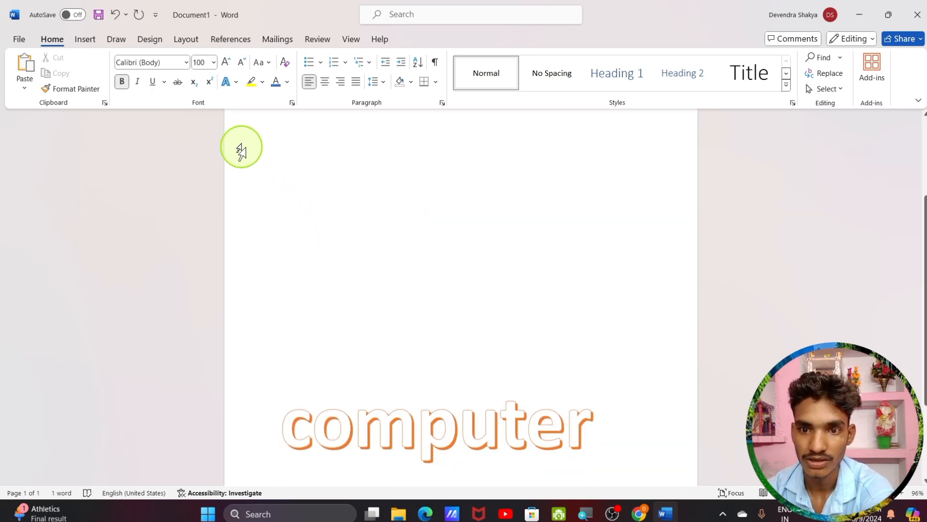
Change computer's text effect to the grey shadowed style
{"action": "left_click_drag", "start_coordinate": [286, 436], "coordinate": [573, 337]}
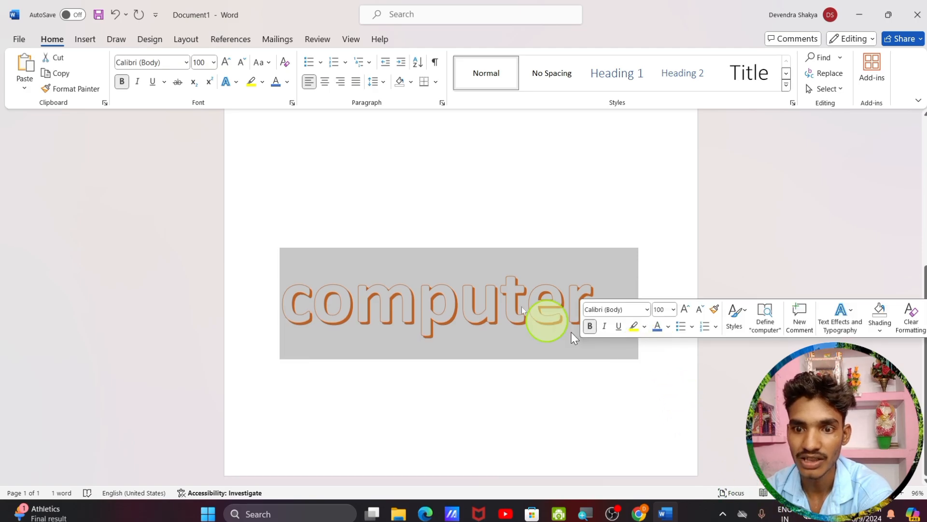
{"action": "left_click", "coordinate": [230, 82]}
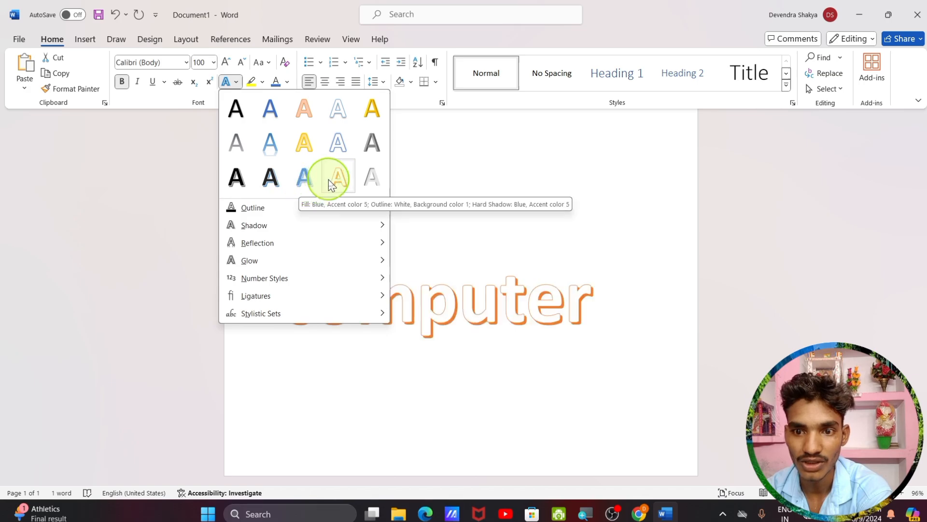
{"action": "left_click", "coordinate": [373, 188]}
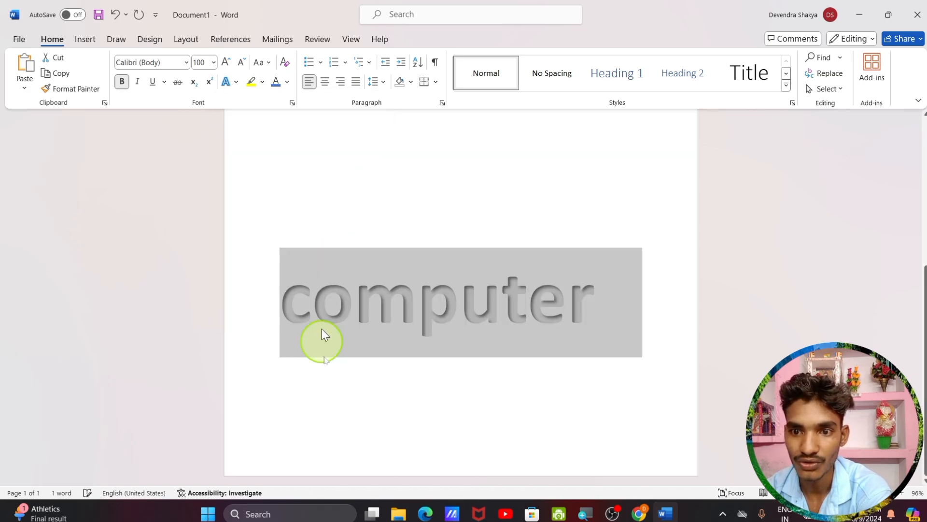
{"action": "left_click", "coordinate": [349, 225]}
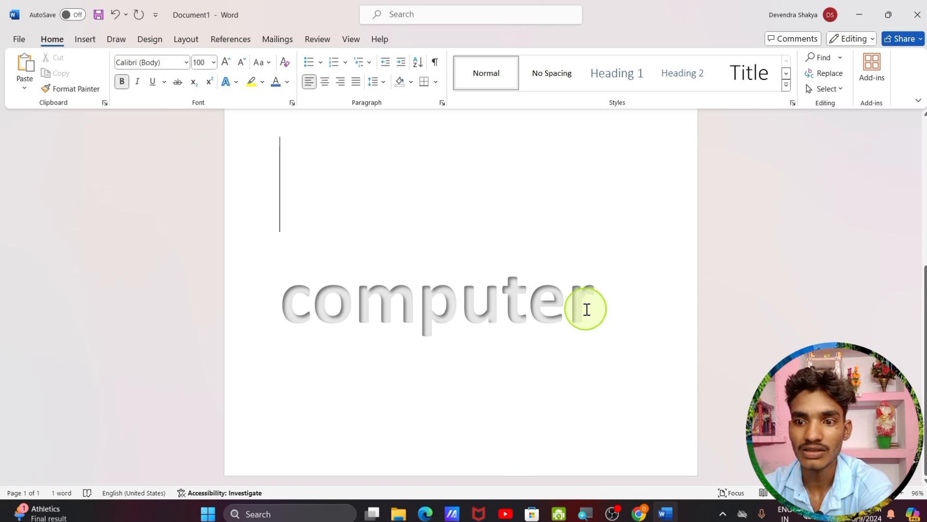
Highlight the word computer in Green, then reselect it
{"action": "left_click_drag", "start_coordinate": [585, 309], "coordinate": [288, 324]}
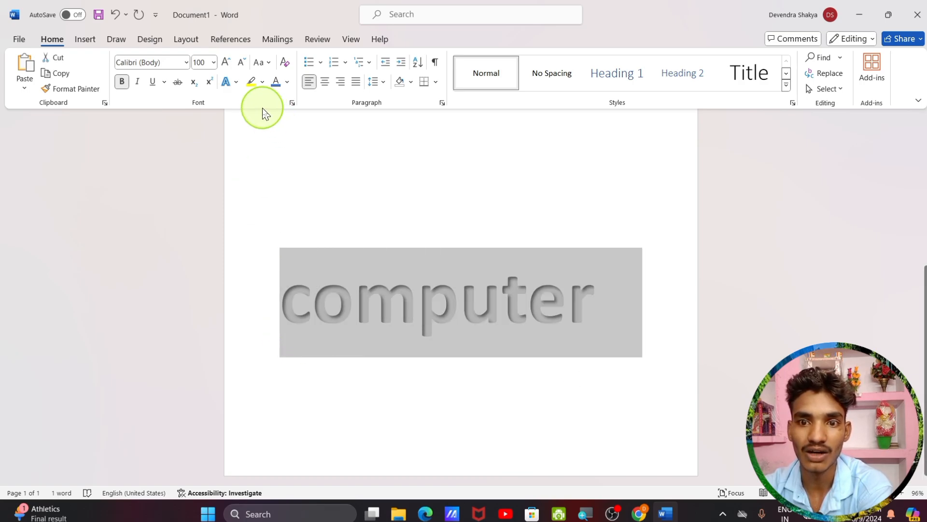
{"action": "left_click", "coordinate": [262, 82]}
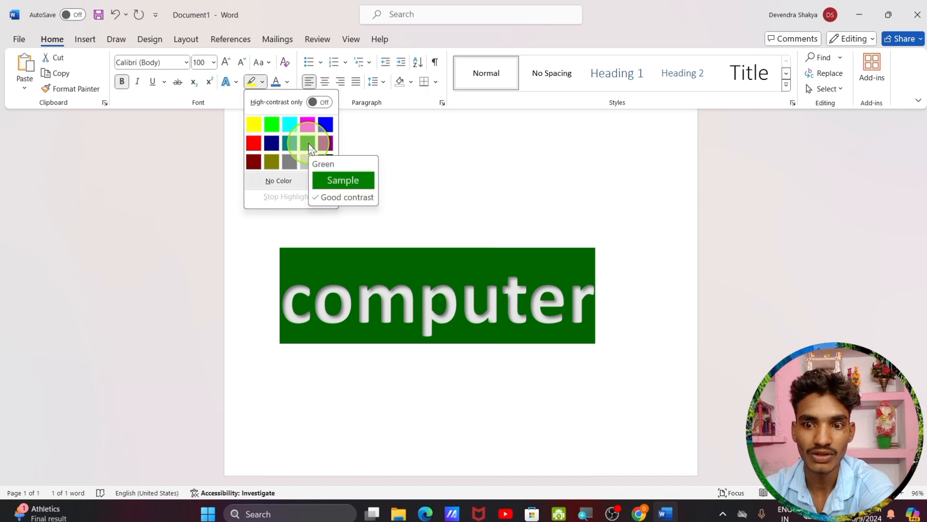
{"action": "left_click", "coordinate": [316, 141]}
{"action": "left_click", "coordinate": [361, 356]}
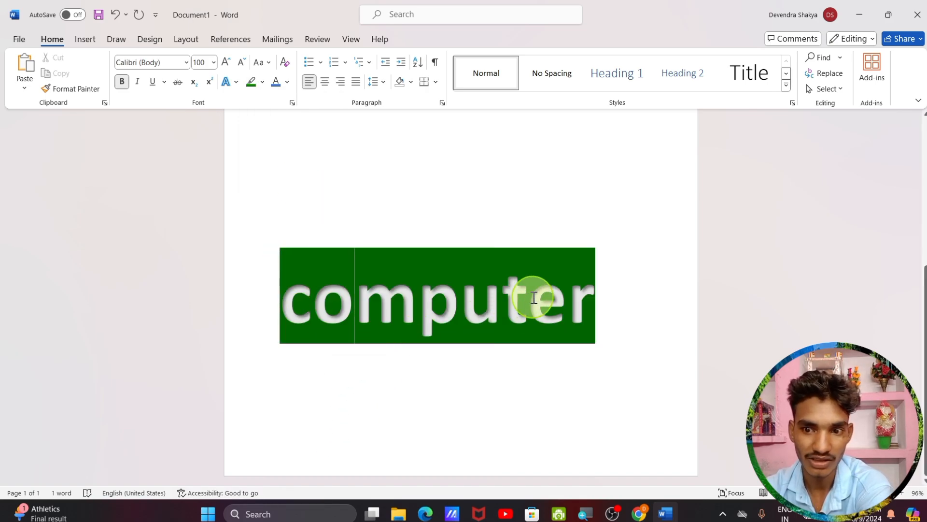
{"action": "left_click", "coordinate": [589, 304]}
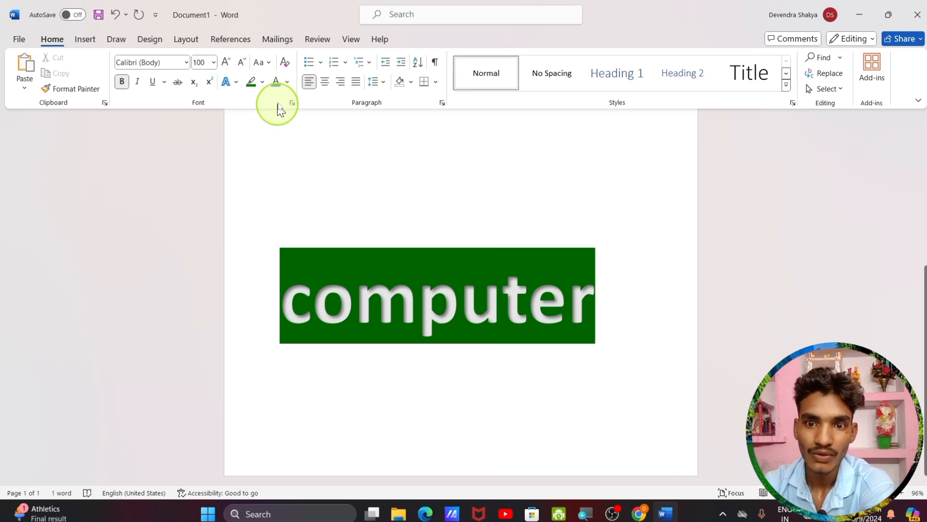
{"action": "left_click", "coordinate": [287, 82]}
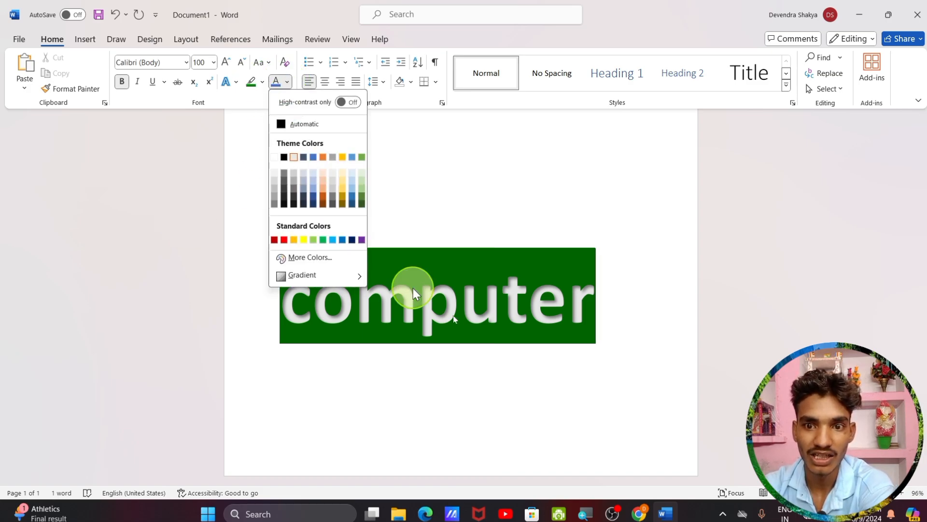
{"action": "left_click", "coordinate": [584, 301]}
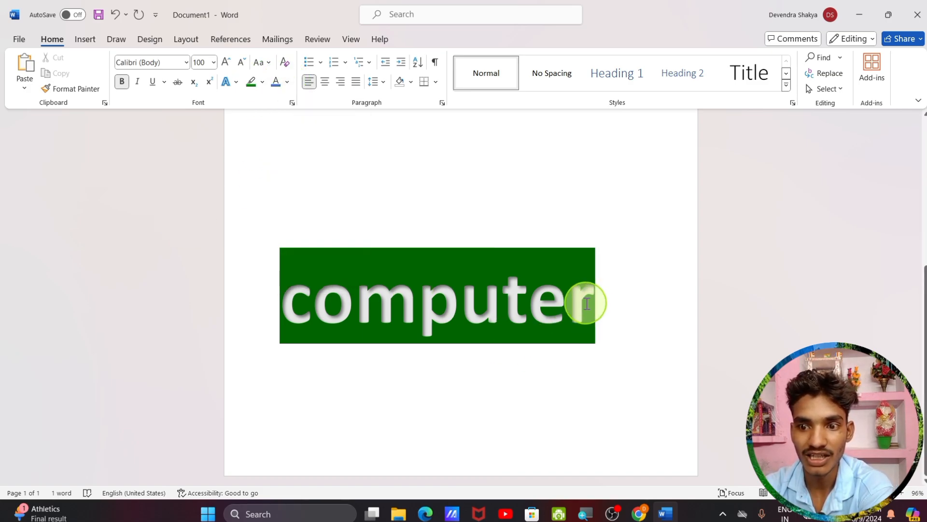
{"action": "left_click_drag", "start_coordinate": [586, 302], "coordinate": [222, 327]}
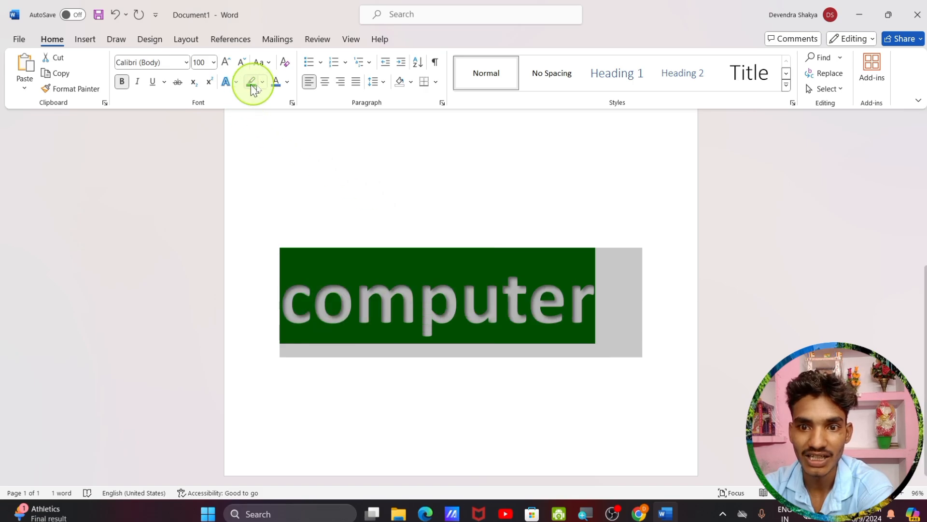
Choose Font Color > Gradient > More Gradients to open the Format Text Effects pane
{"action": "left_click", "coordinate": [287, 82]}
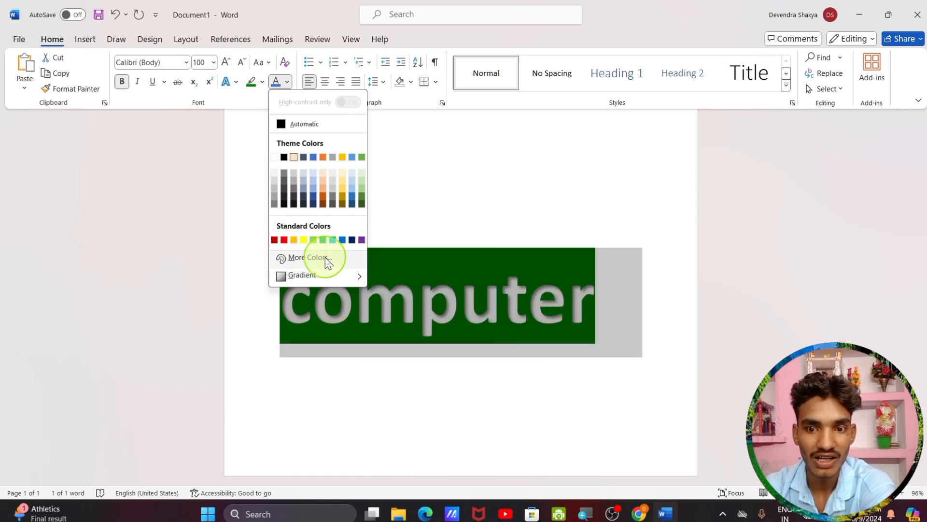
{"action": "mouse_move", "coordinate": [312, 282]}
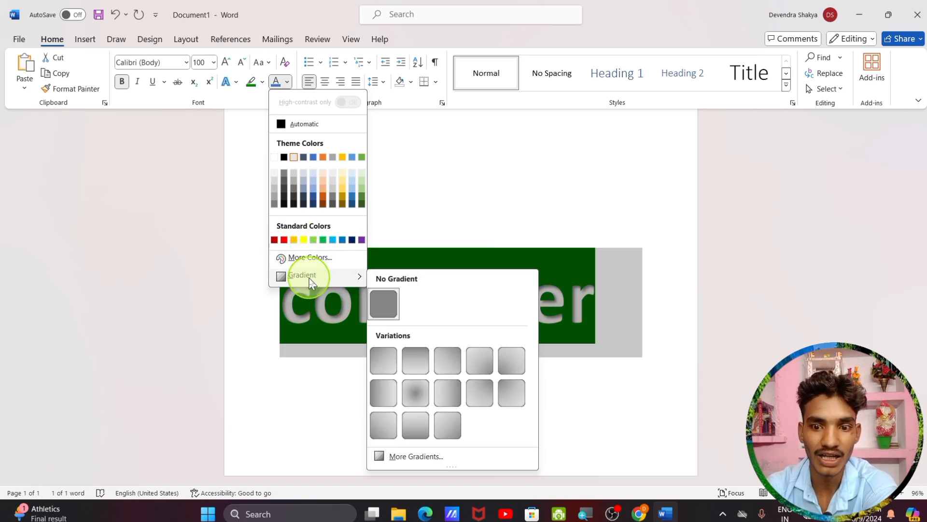
{"action": "left_click", "coordinate": [434, 455]}
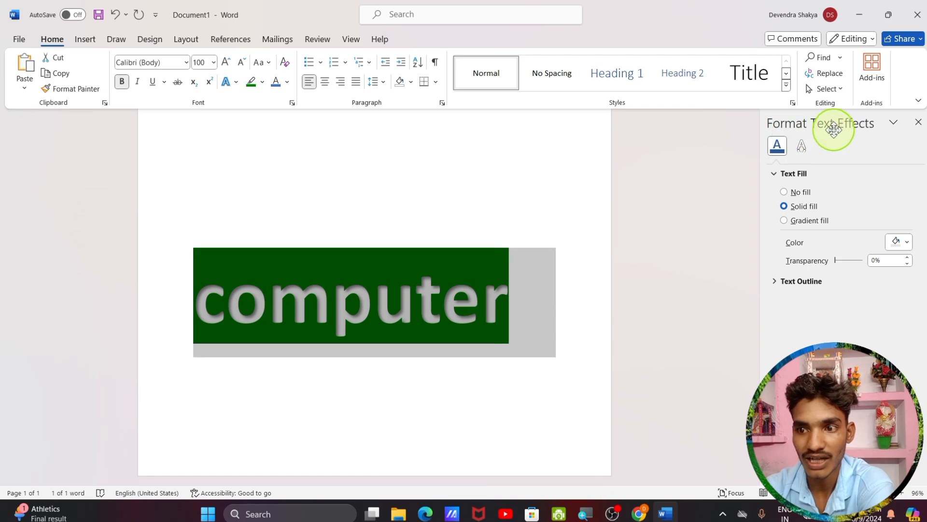
Switch computer to a gradient fill, remove one stop, and slide the first stop right
{"action": "left_click", "coordinate": [814, 224]}
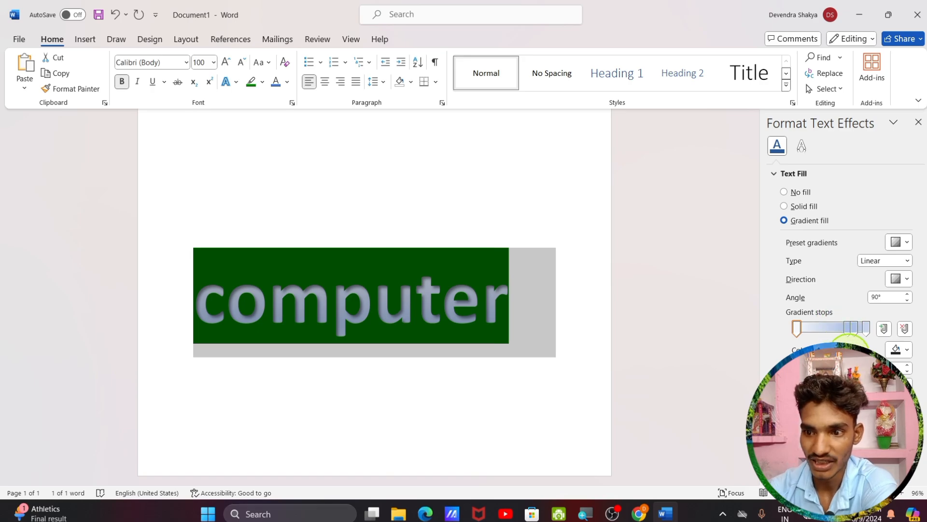
{"action": "left_click_drag", "start_coordinate": [852, 333], "coordinate": [825, 333]}
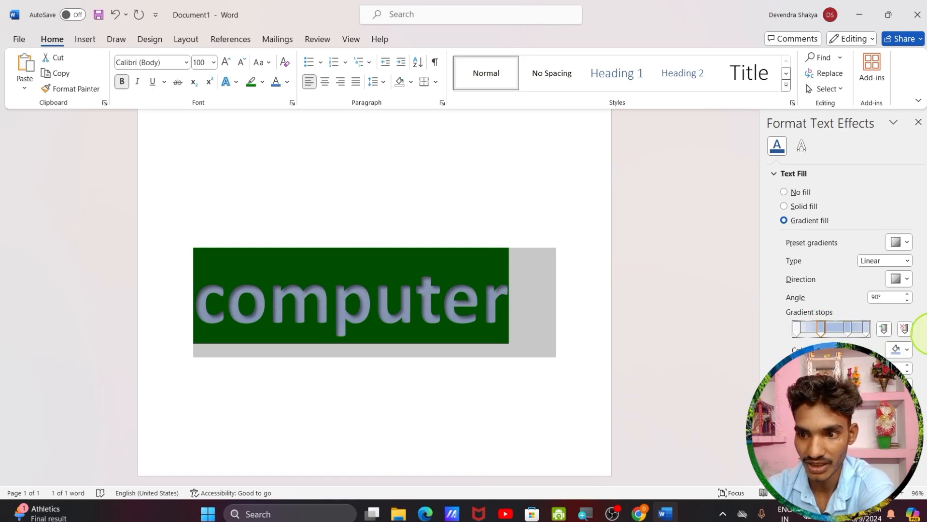
{"action": "left_click", "coordinate": [906, 331]}
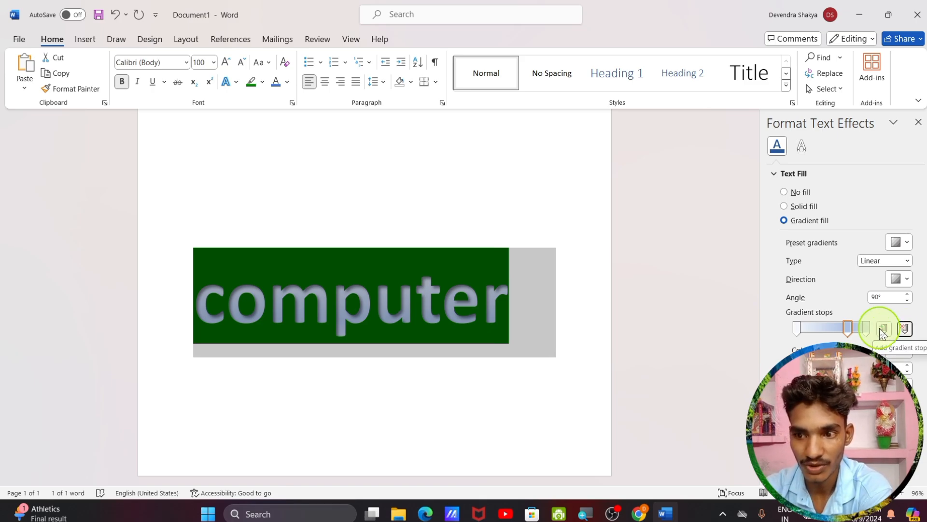
{"action": "left_click", "coordinate": [883, 330]}
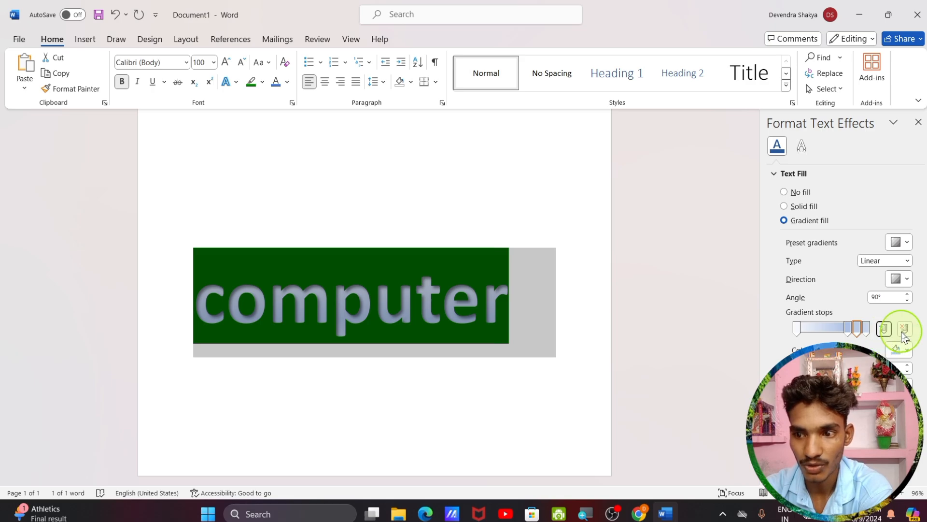
{"action": "left_click", "coordinate": [904, 330]}
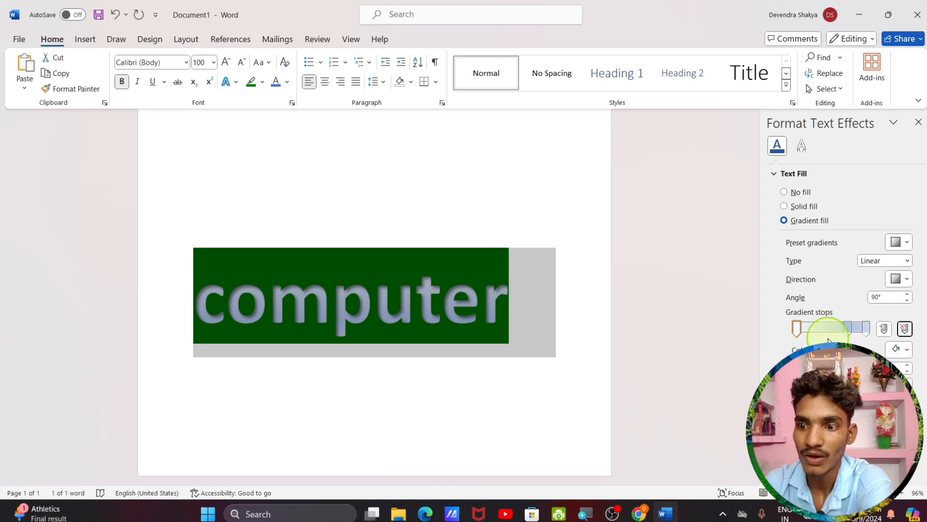
{"action": "left_click_drag", "start_coordinate": [798, 331], "coordinate": [807, 329]}
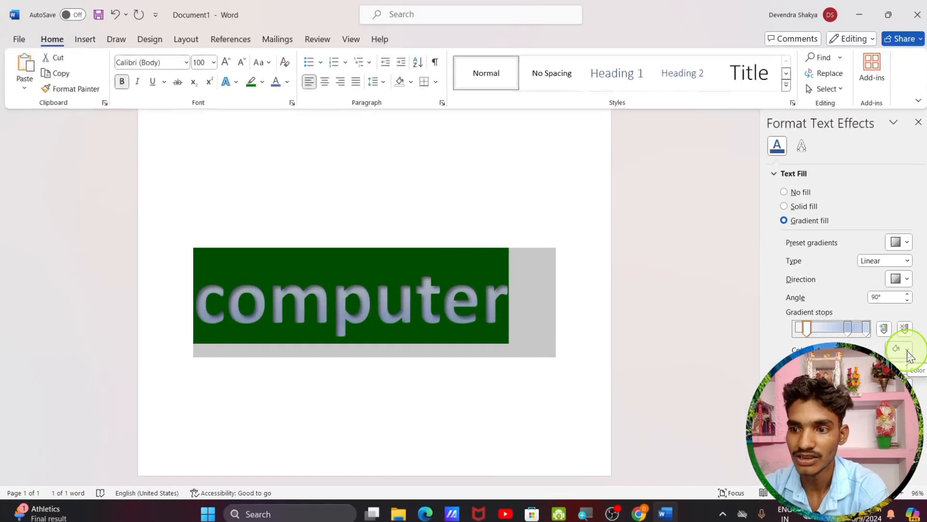
Set the first gradient stop's colour to orange
{"action": "left_click", "coordinate": [907, 351]}
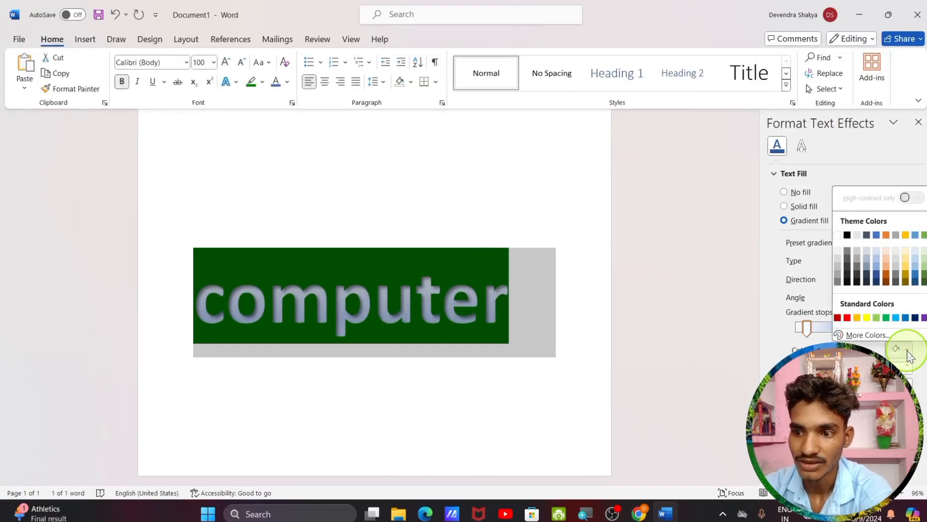
{"action": "left_click", "coordinate": [847, 318]}
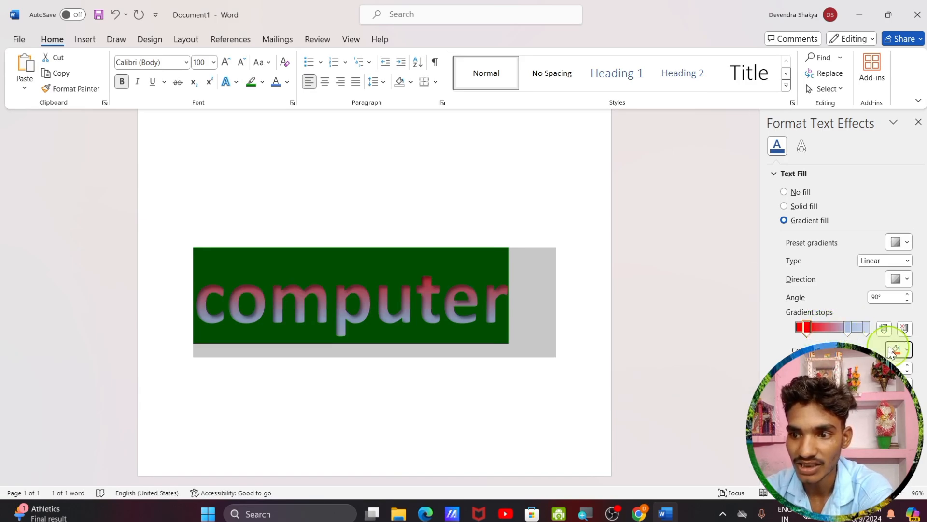
{"action": "left_click", "coordinate": [908, 350]}
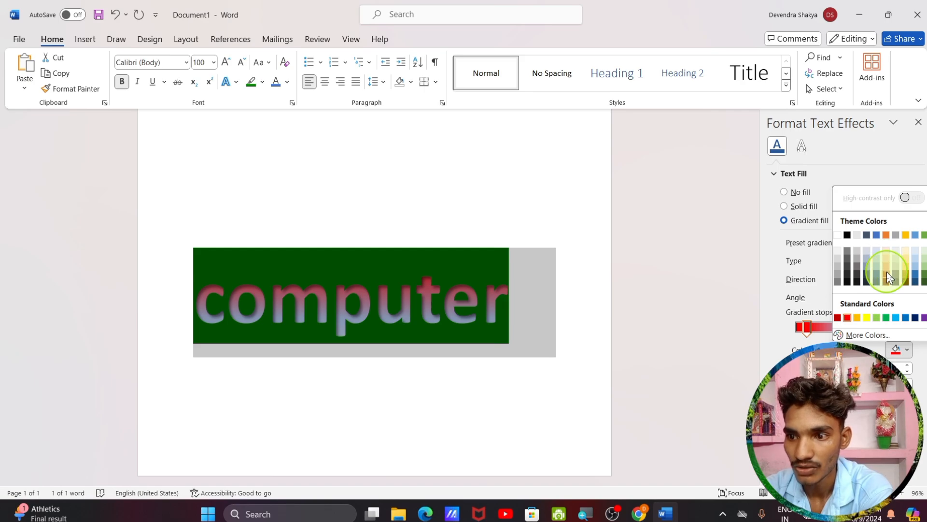
{"action": "left_click", "coordinate": [885, 235]}
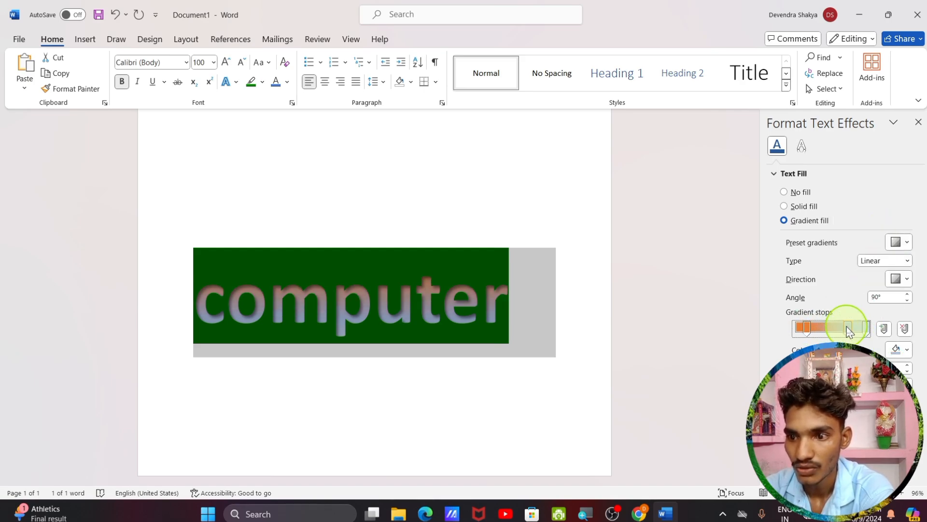
Make the middle stop white, slid slightly left, and the last stop green, then close the pane
{"action": "left_click_drag", "start_coordinate": [847, 327], "coordinate": [841, 328]}
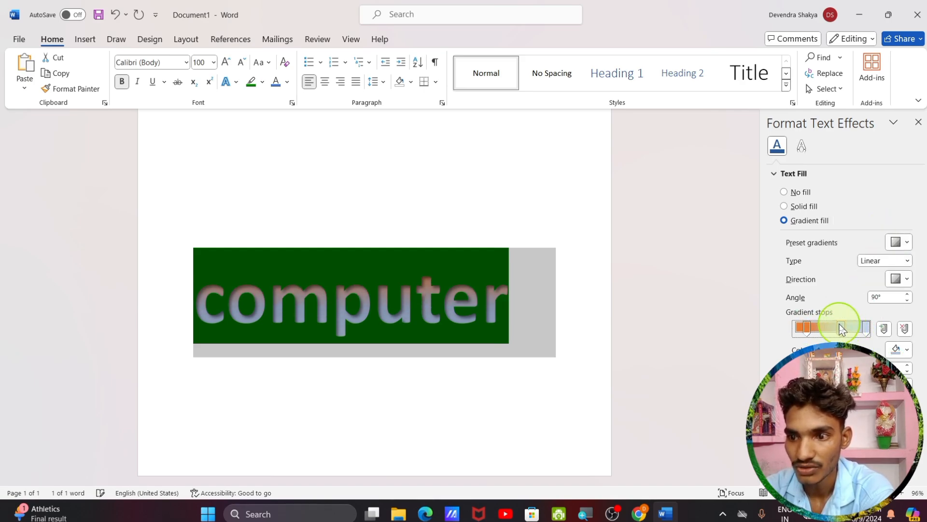
{"action": "left_click", "coordinate": [901, 349]}
{"action": "left_click", "coordinate": [840, 251]}
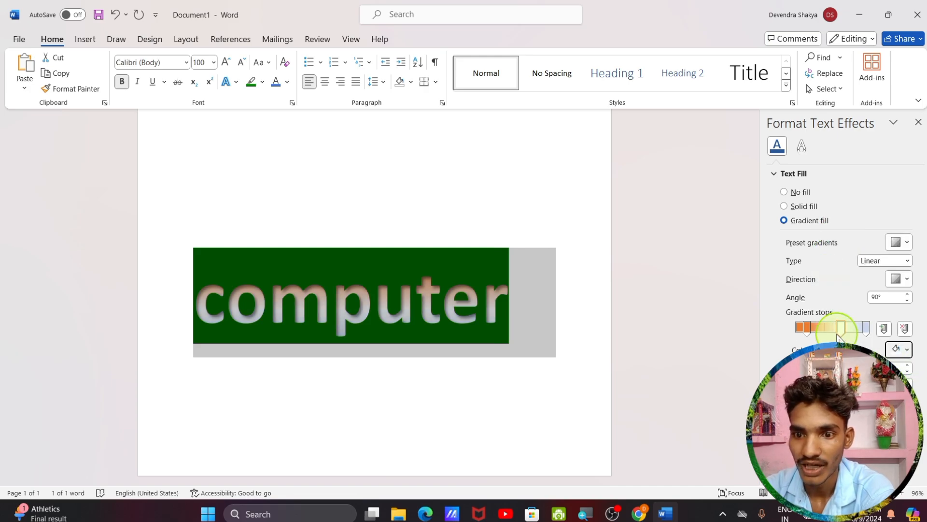
{"action": "left_click", "coordinate": [865, 328]}
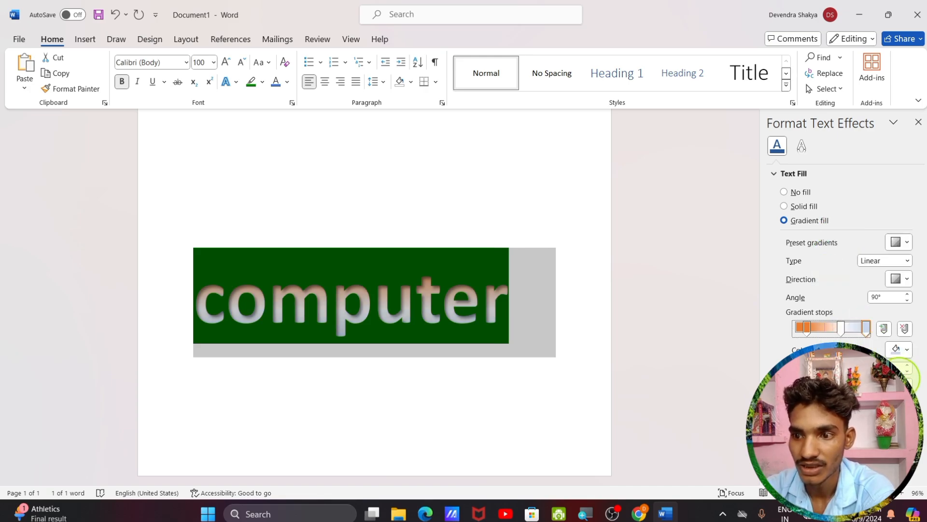
{"action": "left_click", "coordinate": [901, 349]}
{"action": "left_click", "coordinate": [886, 318]}
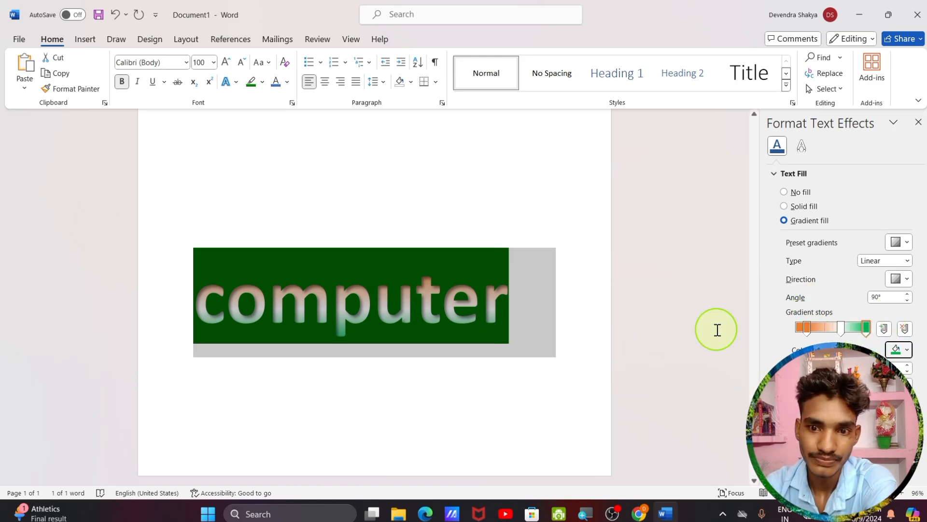
{"action": "left_click", "coordinate": [921, 124]}
{"action": "left_click", "coordinate": [620, 316]}
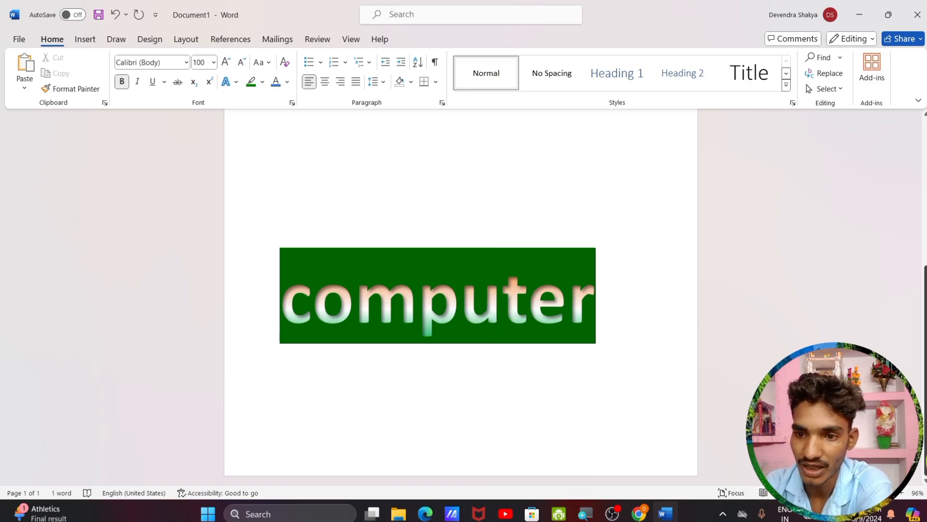
Select the word 'computer' and give it a bright magenta highlight instead of green
{"action": "left_click_drag", "start_coordinate": [596, 305], "coordinate": [596, 364]}
{"action": "left_click_drag", "start_coordinate": [283, 300], "coordinate": [596, 341]}
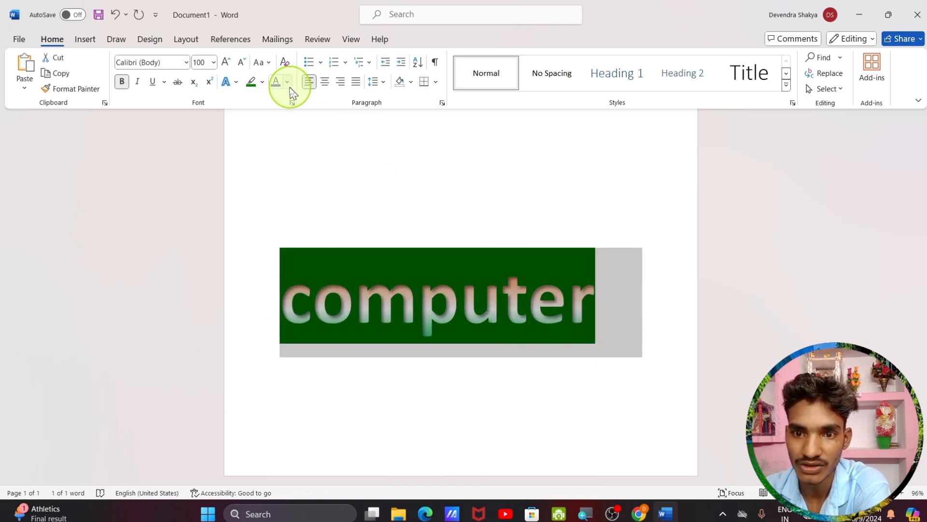
{"action": "left_click", "coordinate": [261, 83]}
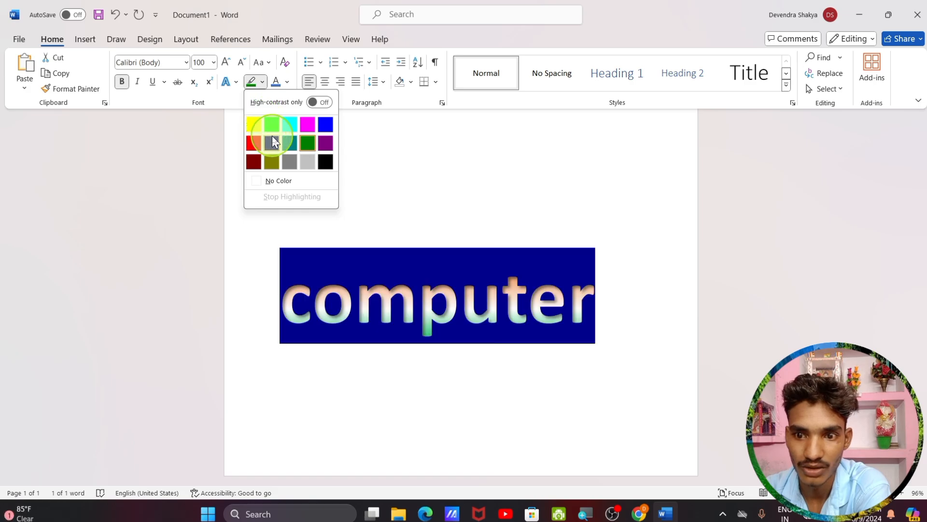
{"action": "left_click", "coordinate": [308, 125]}
{"action": "left_click", "coordinate": [369, 271]}
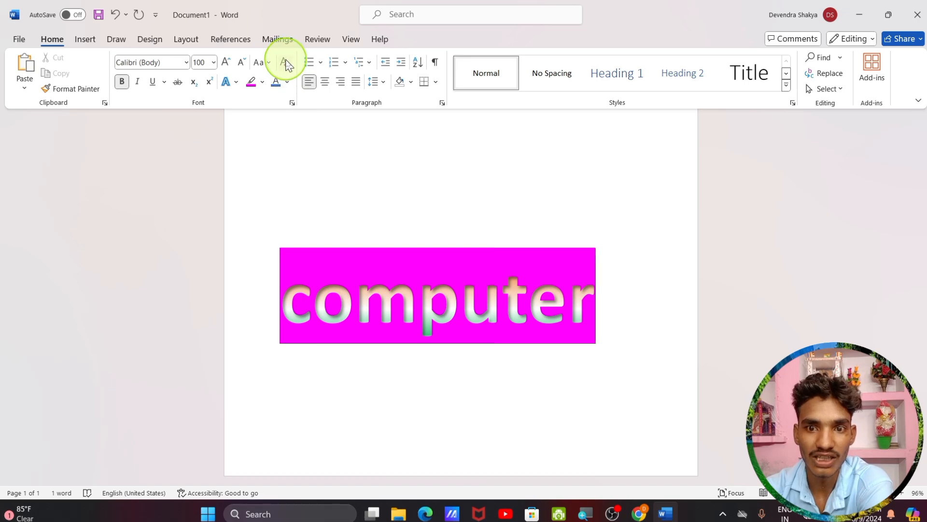
Change the word 'computer' to UPPERCASE so it reads COMPUTER
{"action": "left_click", "coordinate": [263, 63]}
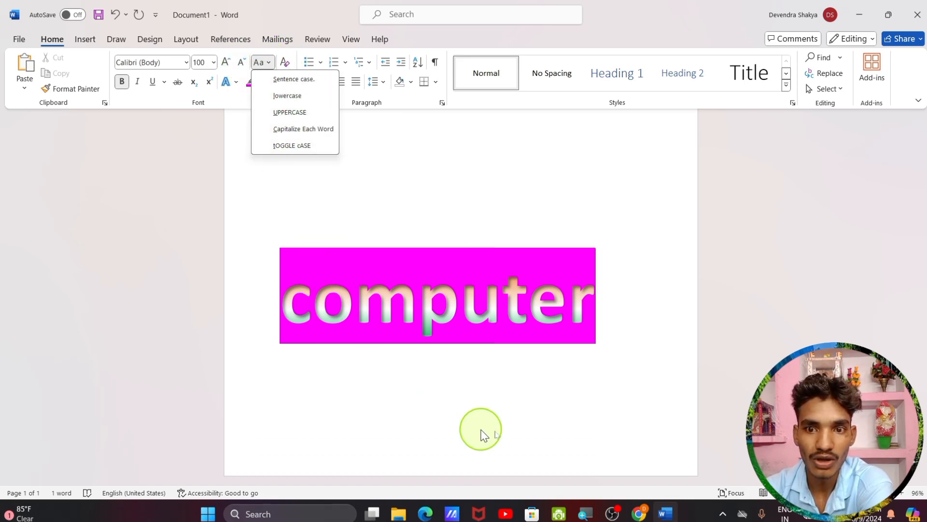
{"action": "left_click", "coordinate": [590, 307]}
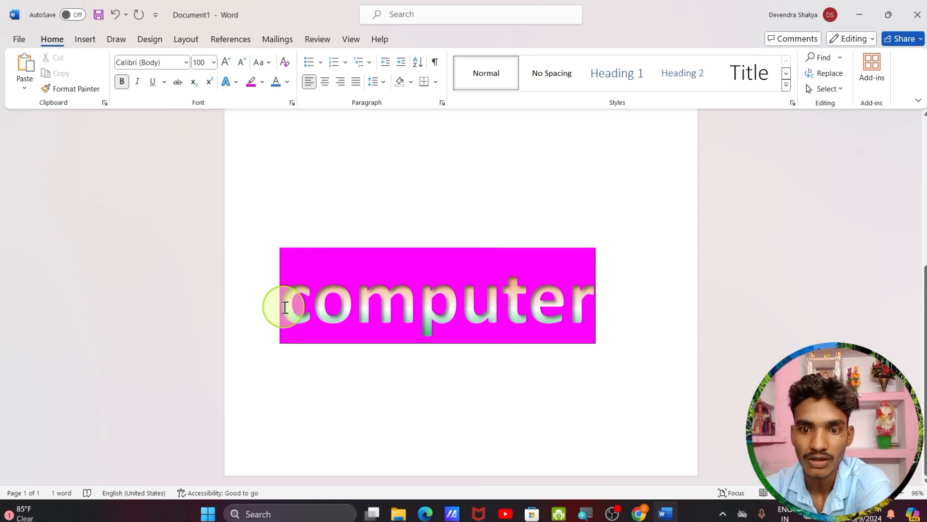
{"action": "left_click_drag", "start_coordinate": [283, 307], "coordinate": [636, 352]}
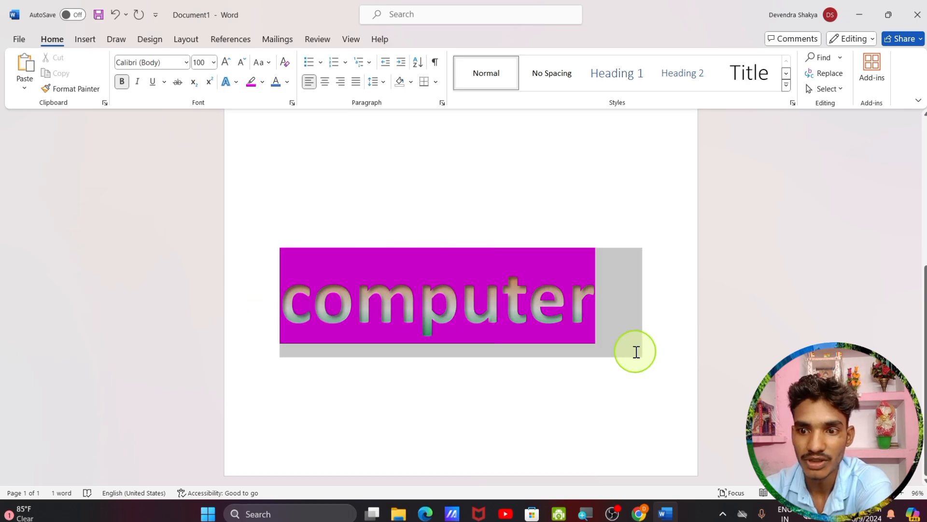
{"action": "left_click", "coordinate": [264, 62]}
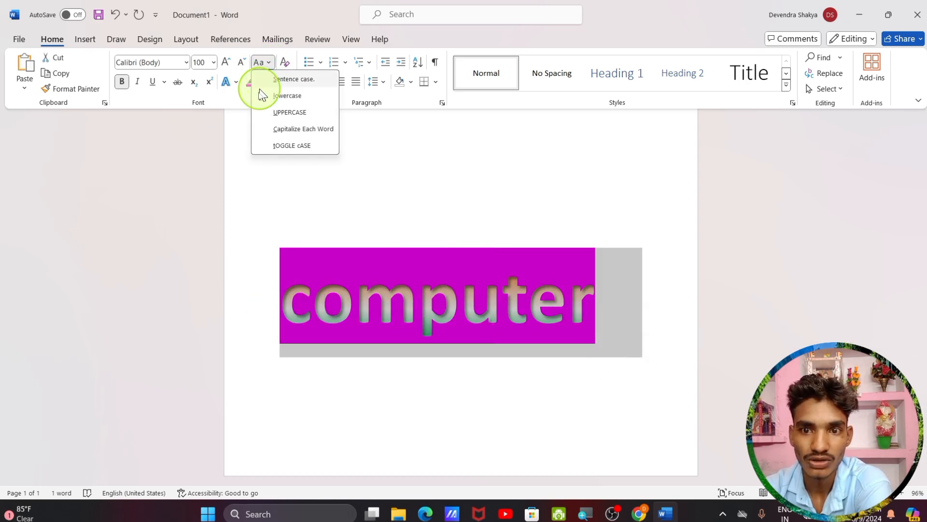
{"action": "left_click", "coordinate": [289, 113]}
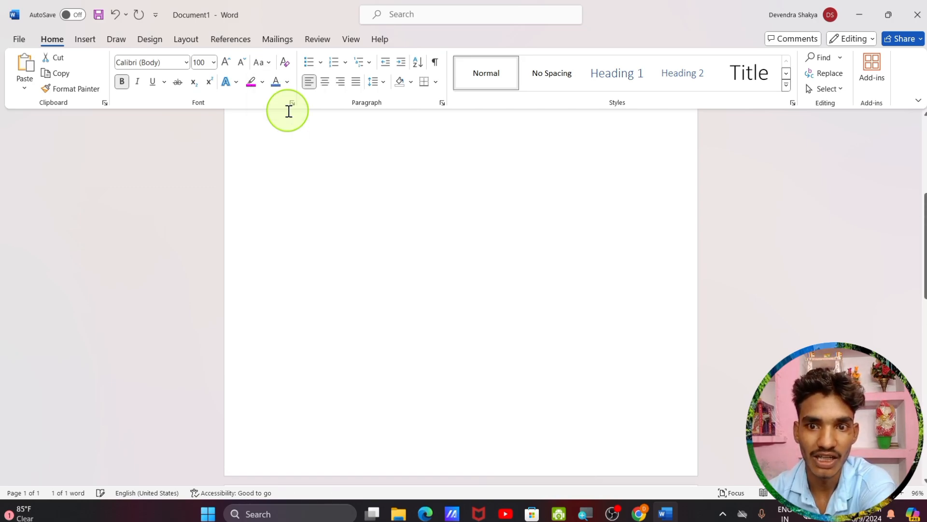
Decrease the font size once to 90 pt so COMPUTER fits on one line
{"action": "scroll", "coordinate": [329, 221], "scroll_direction": "down", "scroll_amount": 2}
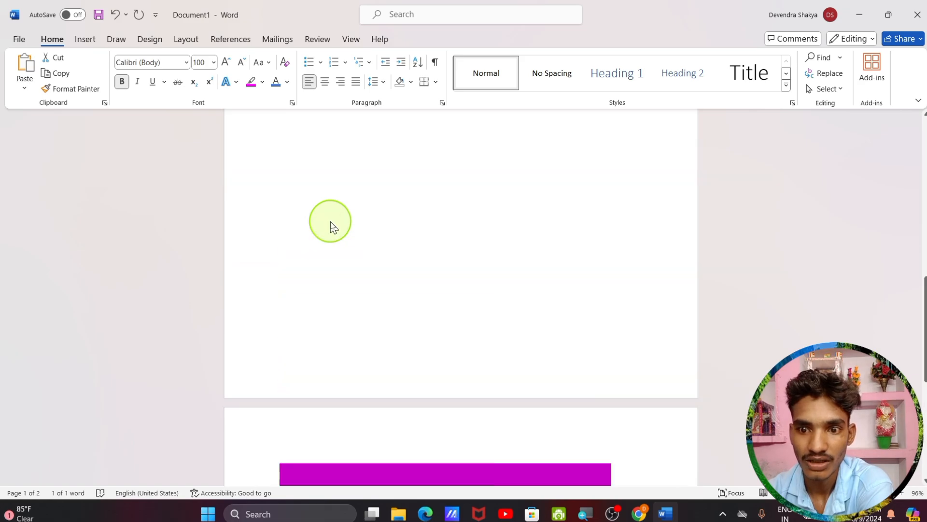
{"action": "scroll", "coordinate": [328, 222], "scroll_direction": "down", "scroll_amount": 10}
{"action": "scroll", "coordinate": [330, 220], "scroll_direction": "up", "scroll_amount": 3}
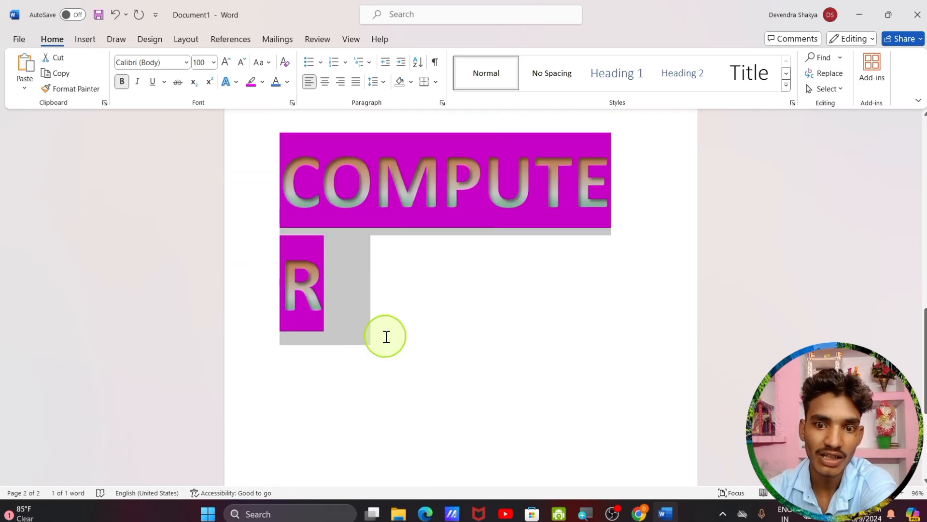
{"action": "left_click", "coordinate": [240, 63]}
{"action": "scroll", "coordinate": [399, 343], "scroll_direction": "down", "scroll_amount": 3}
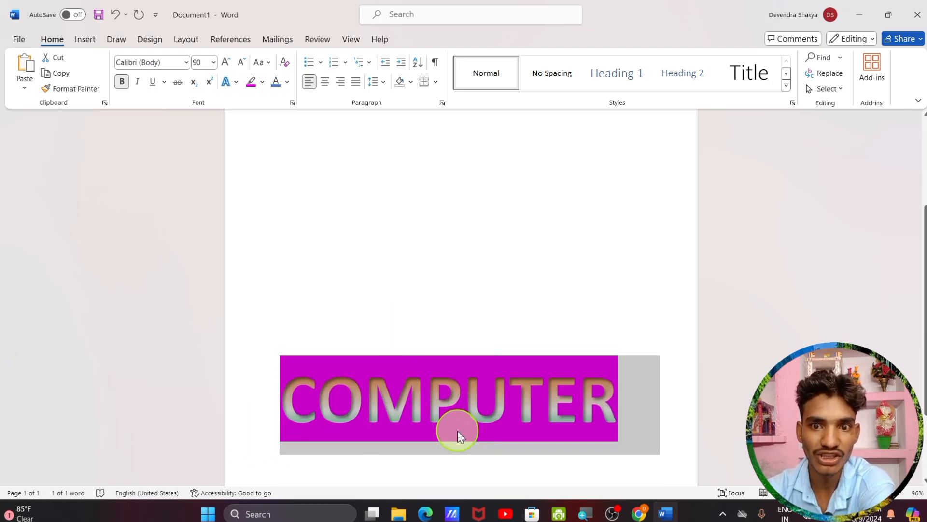
{"action": "left_click", "coordinate": [266, 62]}
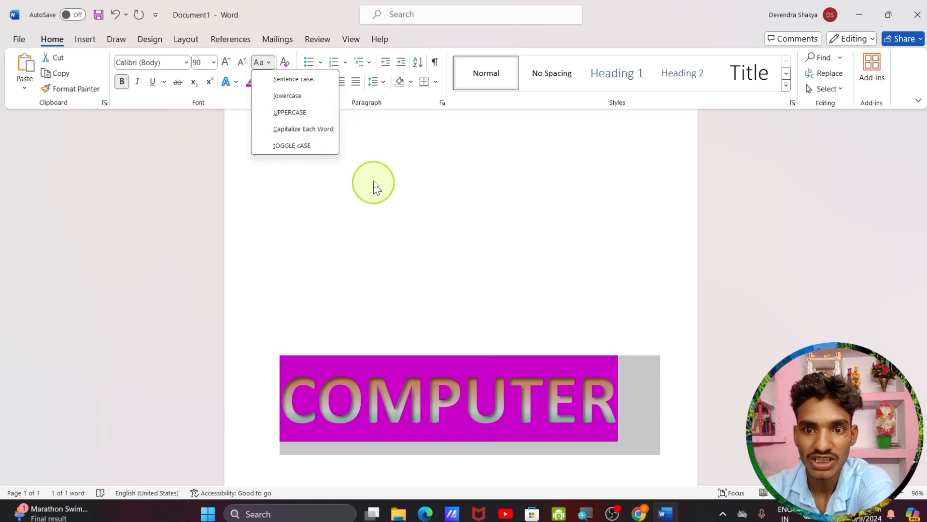
{"action": "left_click", "coordinate": [344, 160]}
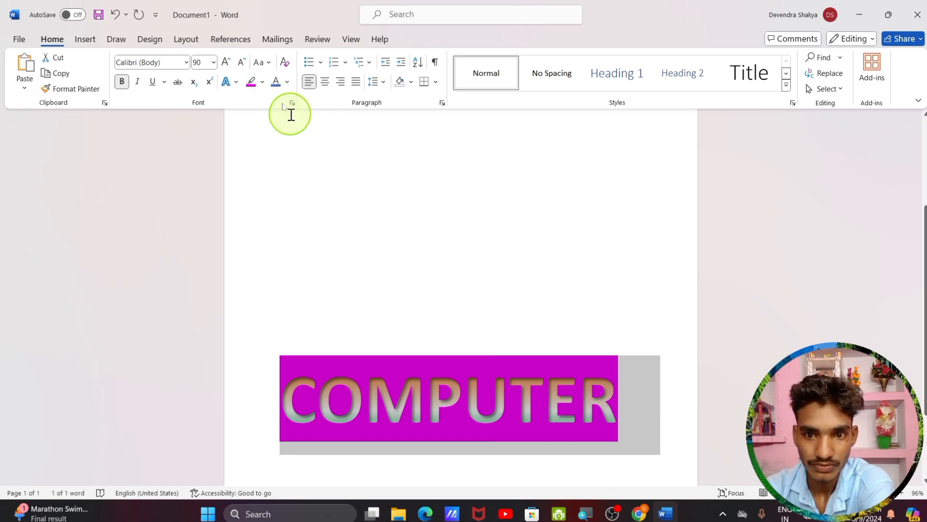
Clear all formatting from COMPUTER, undoing once and reapplying, and remove its magenta highlight
{"action": "left_click", "coordinate": [285, 73]}
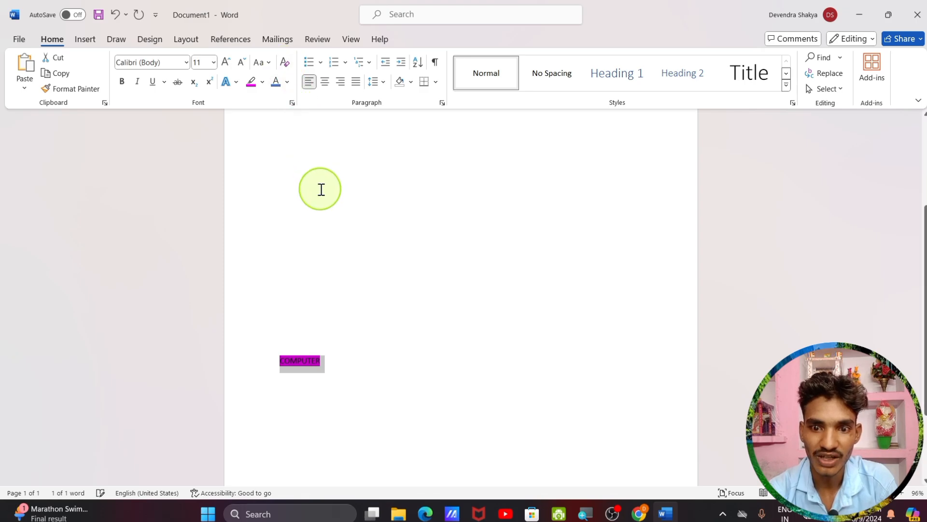
{"action": "left_click", "coordinate": [342, 376]}
{"action": "scroll", "coordinate": [333, 372], "scroll_direction": "down", "scroll_amount": 3}
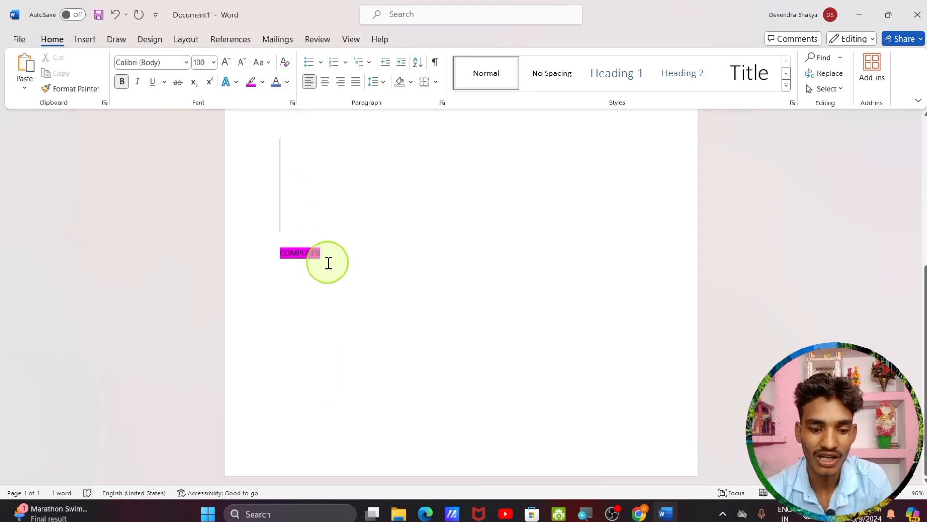
{"action": "key", "text": "ctrl+z"}
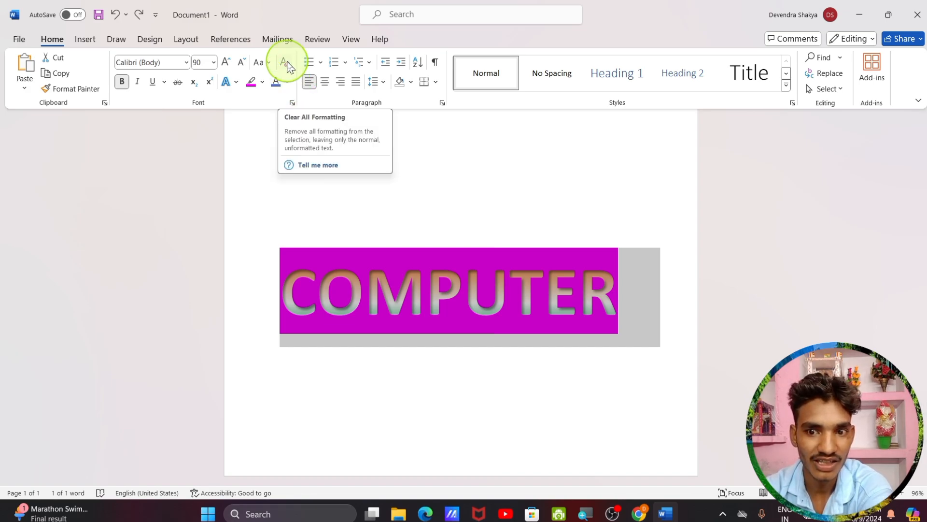
{"action": "left_click", "coordinate": [285, 63]}
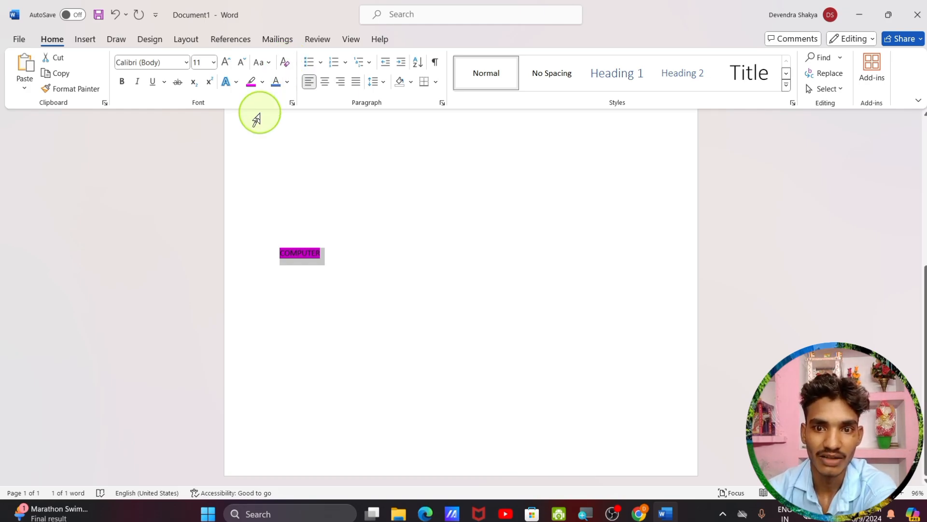
{"action": "left_click", "coordinate": [254, 83]}
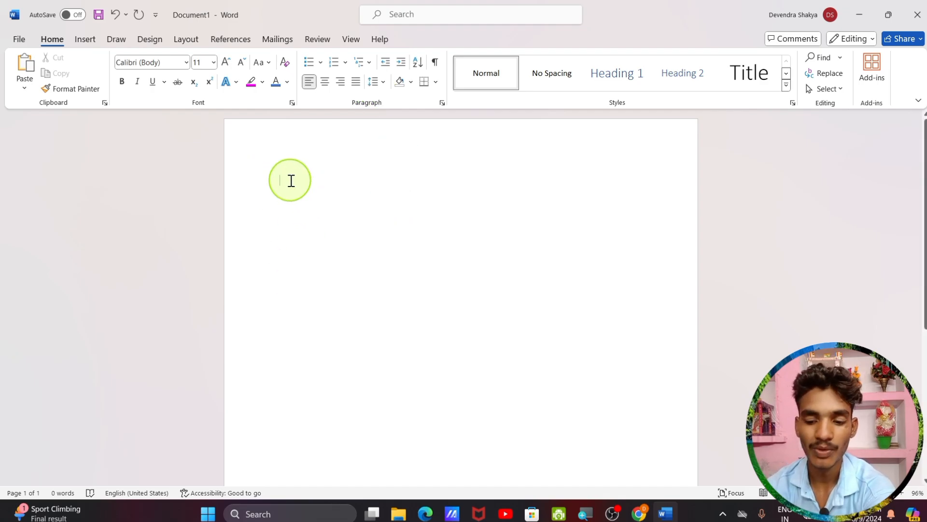
Generate sample paragraphs with =rand() and format them with the four-diamond bullet
{"action": "type", "text": "=rand"}
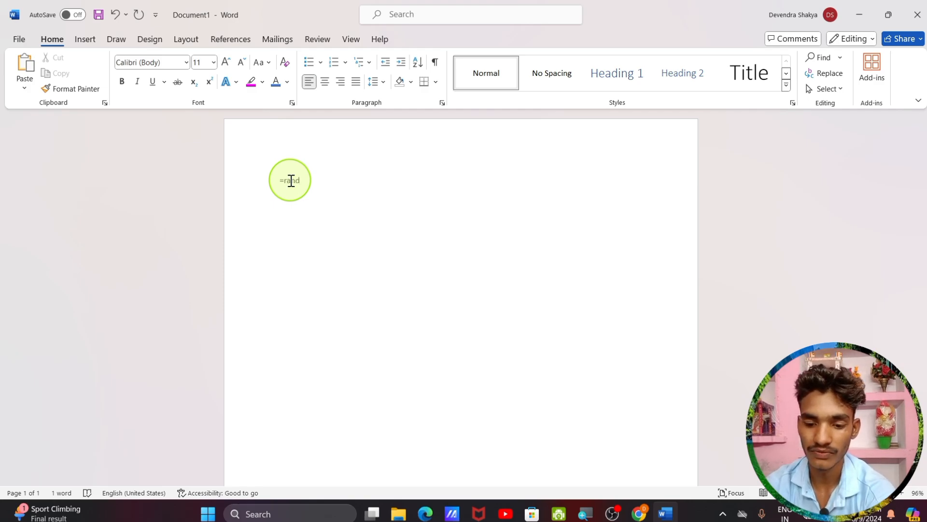
{"action": "type", "text": "()"}
{"action": "key", "text": "Return"}
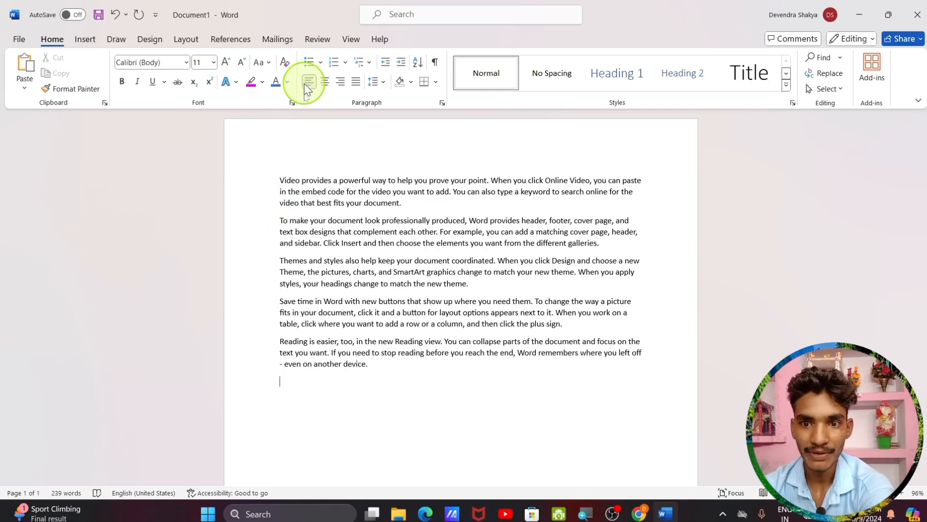
{"action": "left_click_drag", "start_coordinate": [278, 180], "coordinate": [414, 387]}
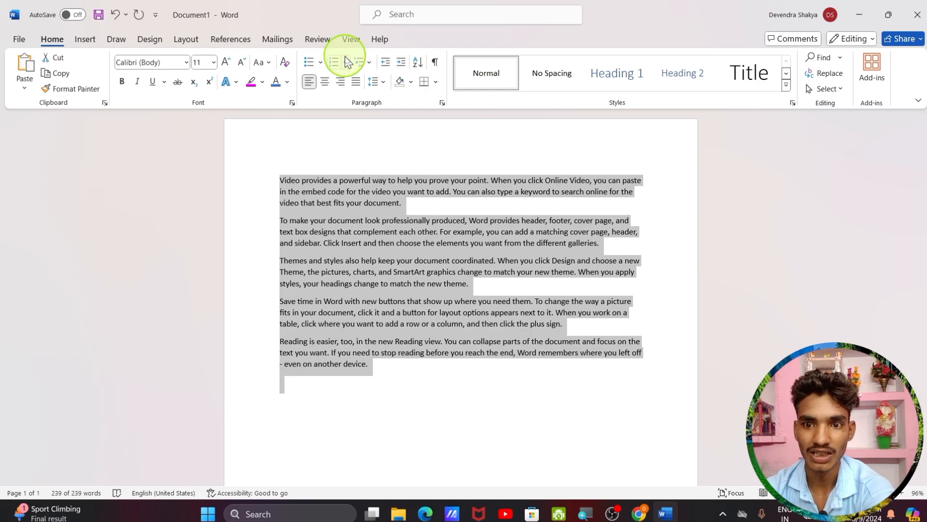
{"action": "left_click", "coordinate": [322, 63]}
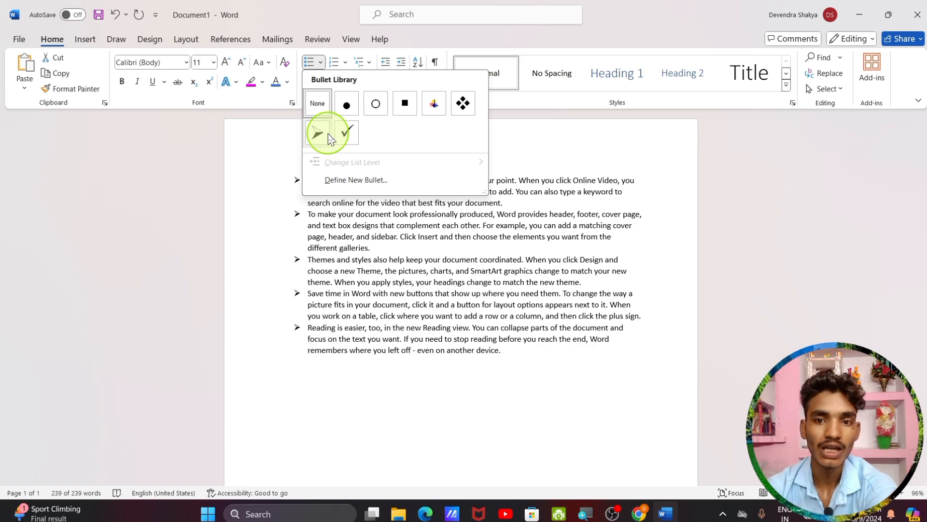
{"action": "left_click", "coordinate": [463, 104]}
{"action": "left_click", "coordinate": [378, 407]}
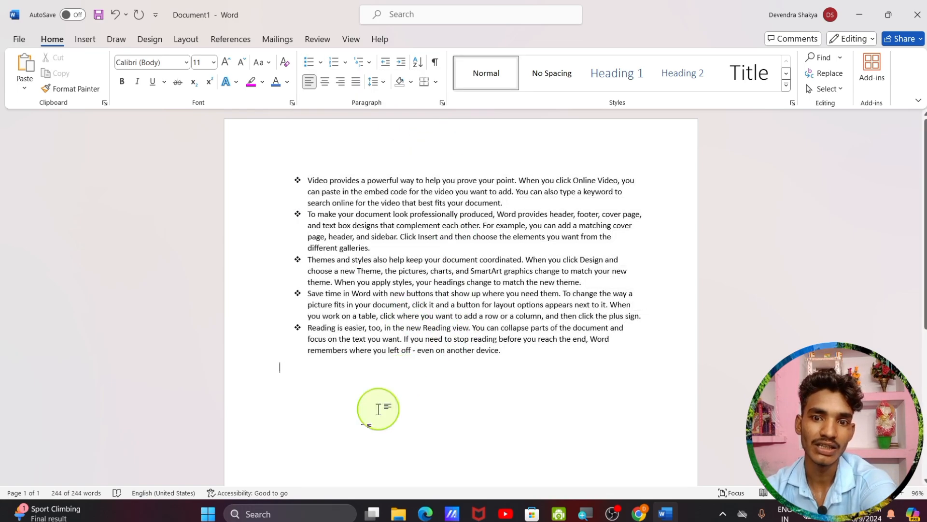
Enlarge all the document text from 11 to 16 pt
{"action": "key", "text": "ctrl+a"}
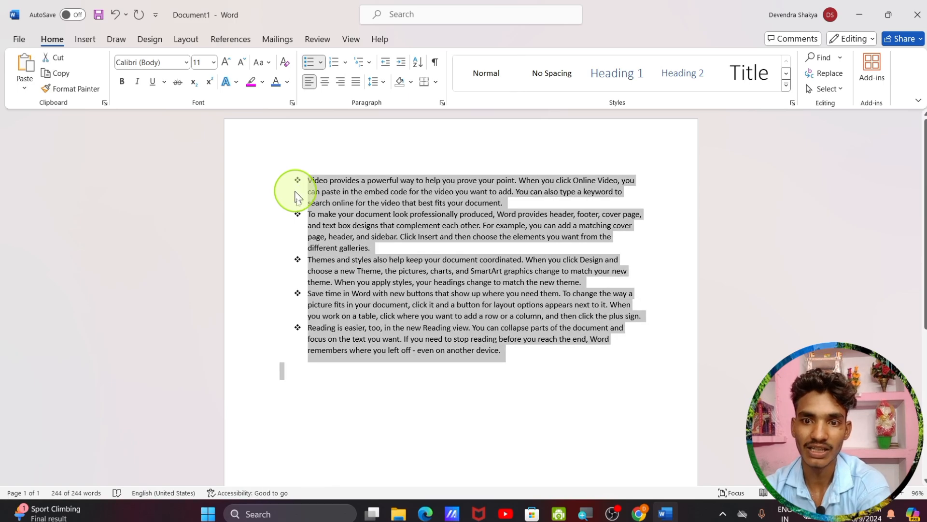
{"action": "left_click", "coordinate": [225, 62]}
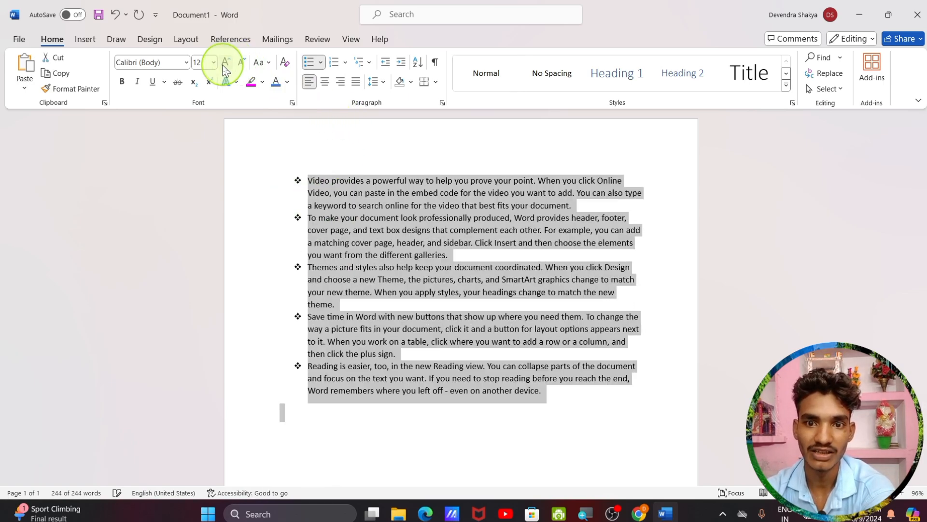
{"action": "left_click", "coordinate": [225, 61]}
{"action": "left_click", "coordinate": [225, 61]}
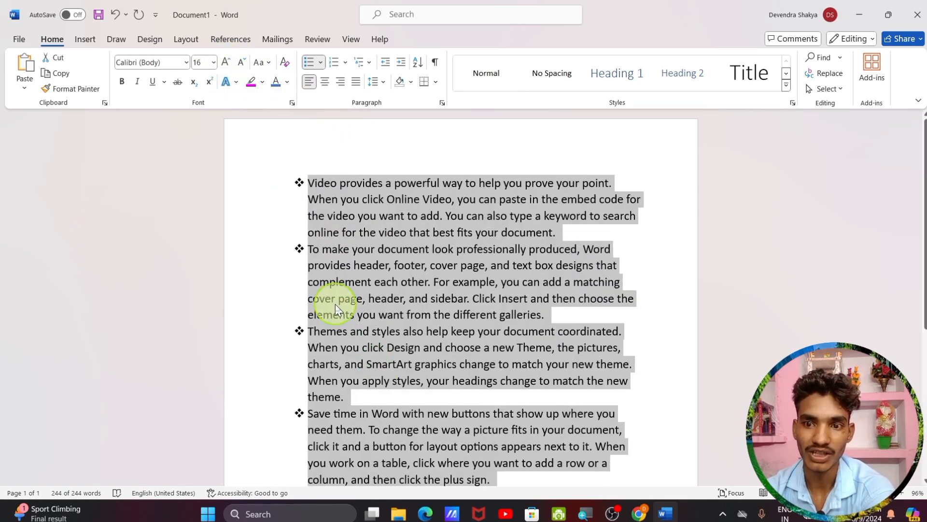
{"action": "scroll", "coordinate": [333, 304], "scroll_direction": "down", "scroll_amount": 2}
{"action": "scroll", "coordinate": [333, 305], "scroll_direction": "up", "scroll_amount": 2}
{"action": "left_click", "coordinate": [291, 286]}
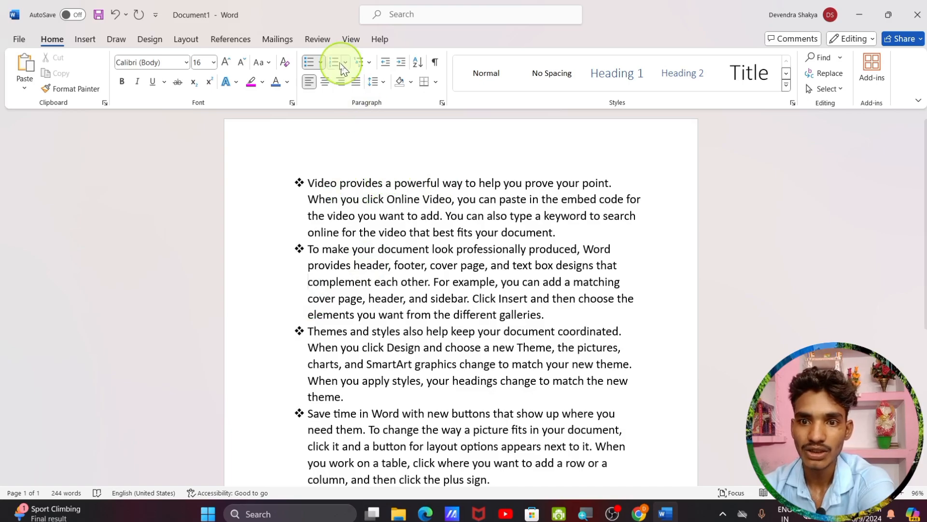
{"action": "left_click", "coordinate": [320, 64]}
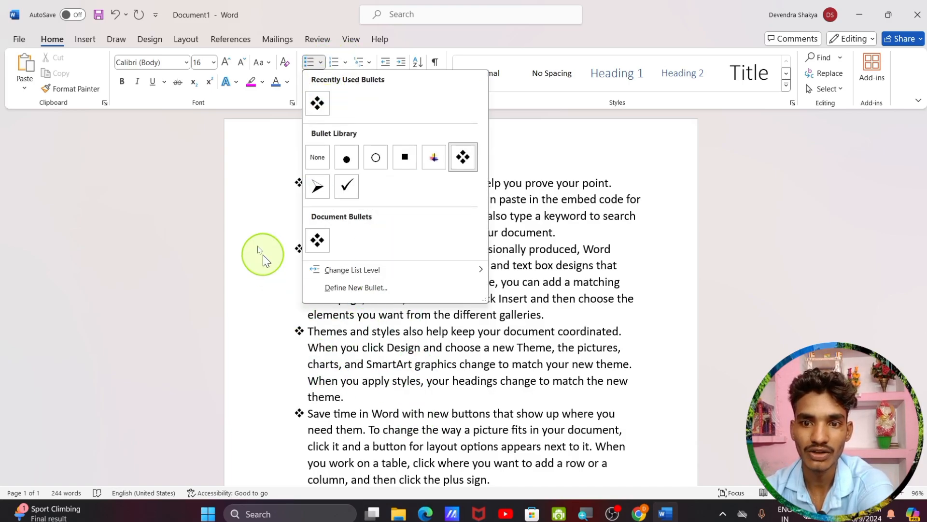
{"action": "left_click", "coordinate": [250, 238]}
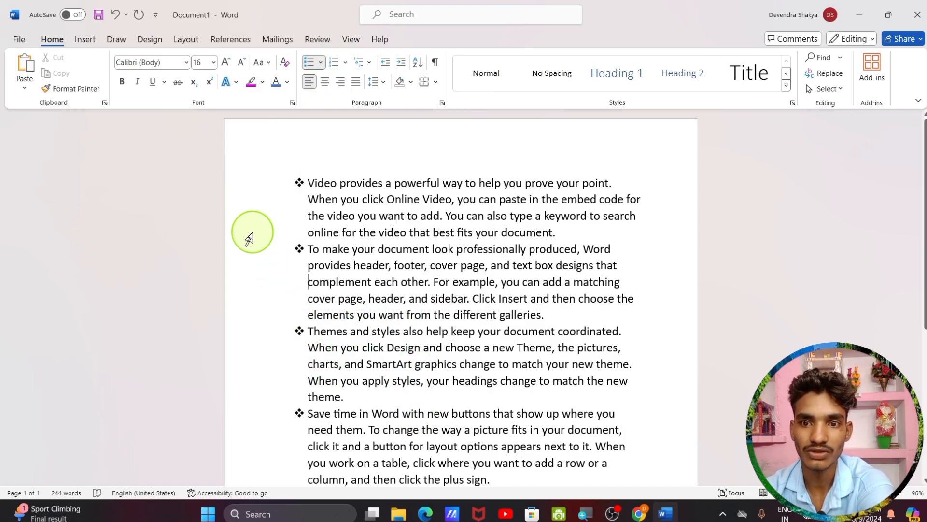
{"action": "left_click", "coordinate": [345, 63]}
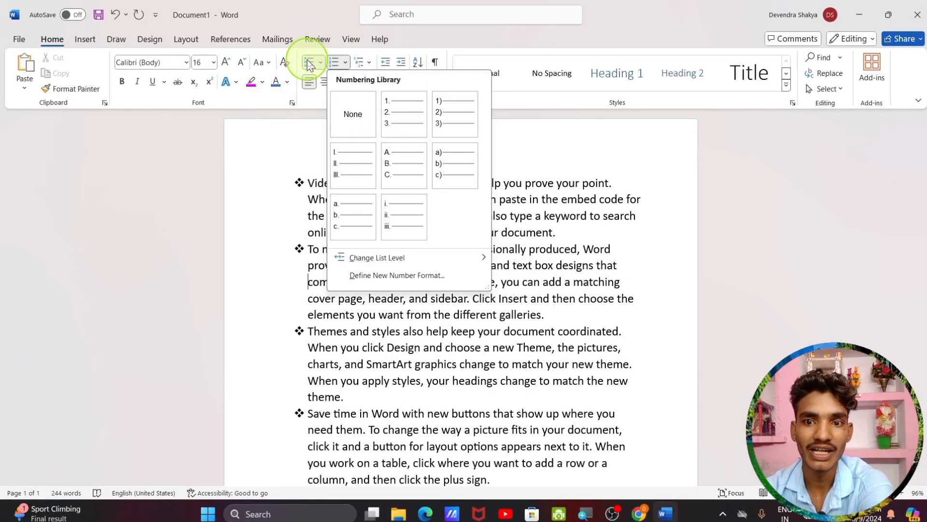
{"action": "left_click", "coordinate": [320, 66]}
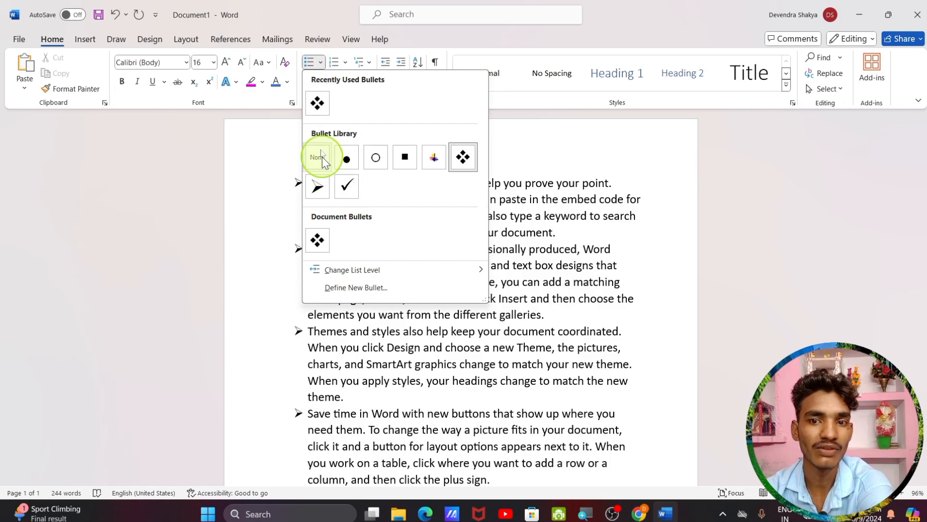
{"action": "left_click", "coordinate": [343, 65]}
{"action": "left_click", "coordinate": [344, 66]}
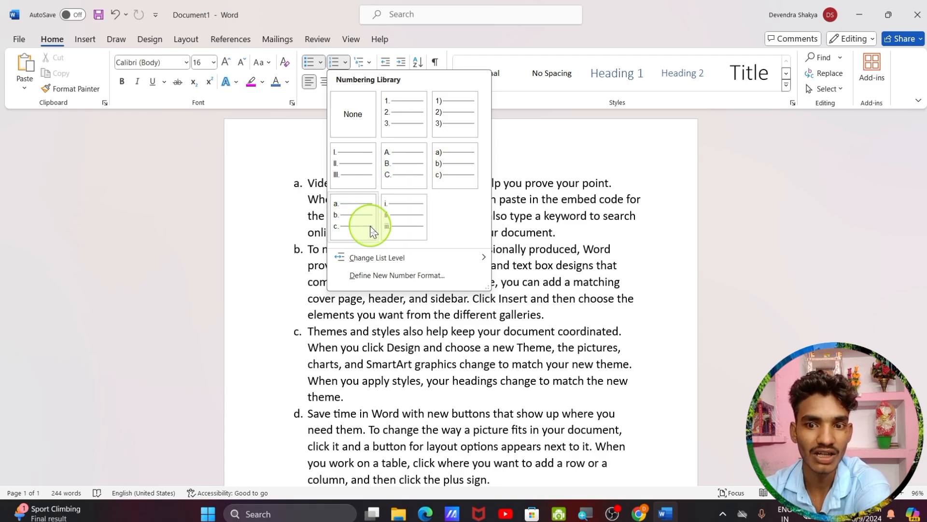
{"action": "mouse_move", "coordinate": [356, 256]}
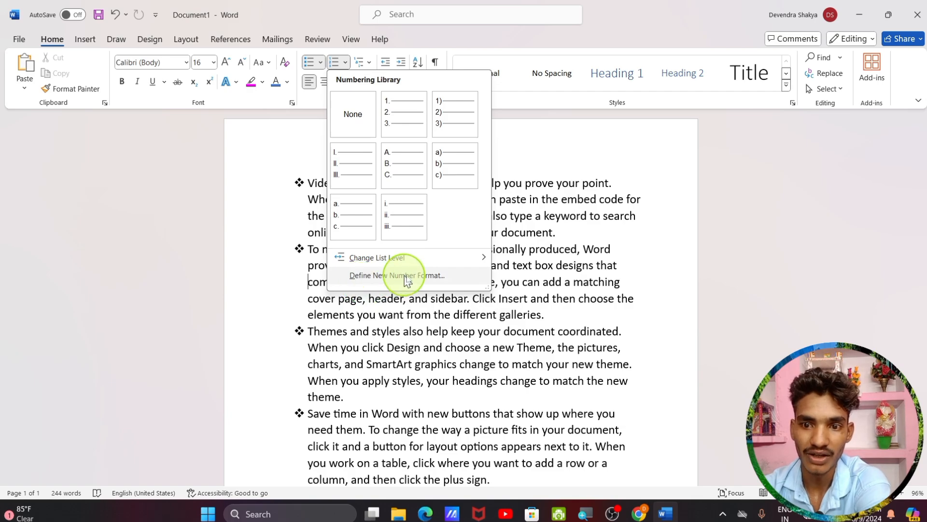
{"action": "left_click", "coordinate": [444, 280]}
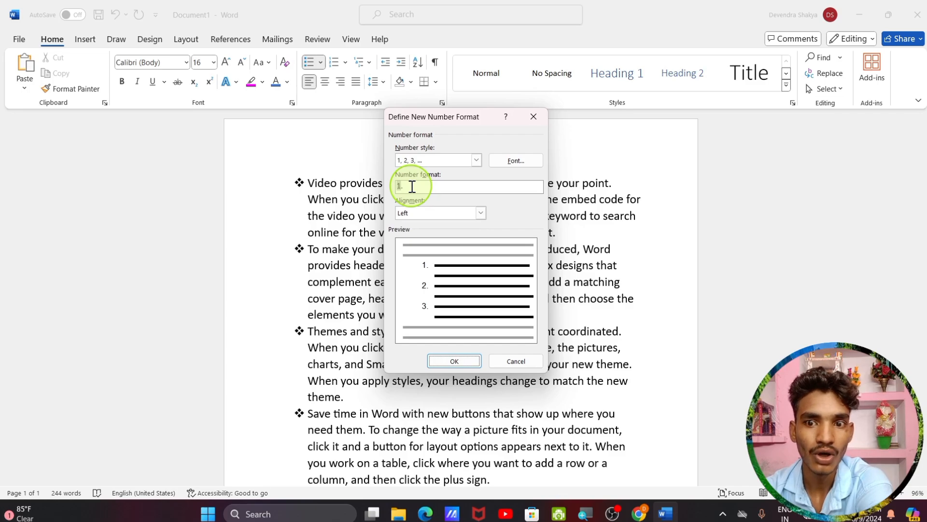
{"action": "left_click", "coordinate": [532, 117]}
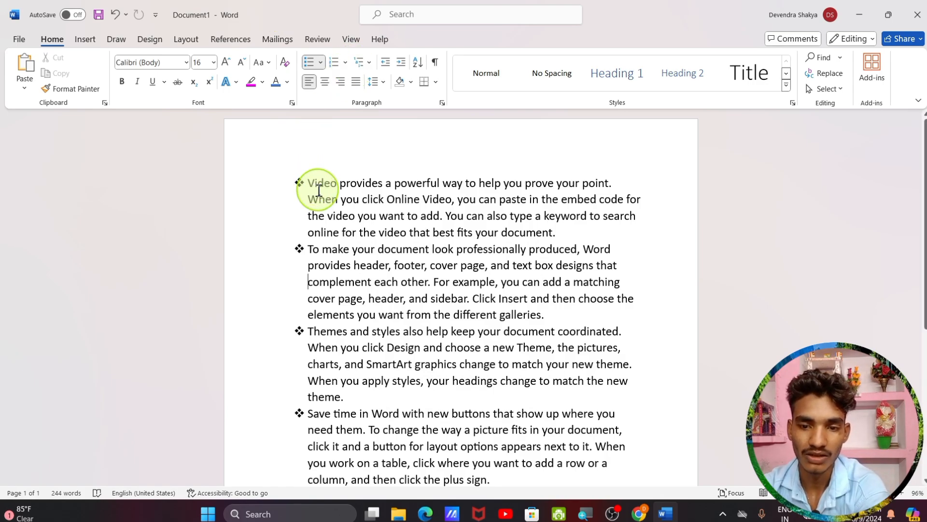
{"action": "key", "text": "ctrl+z"}
{"action": "key", "text": "BackSpace"}
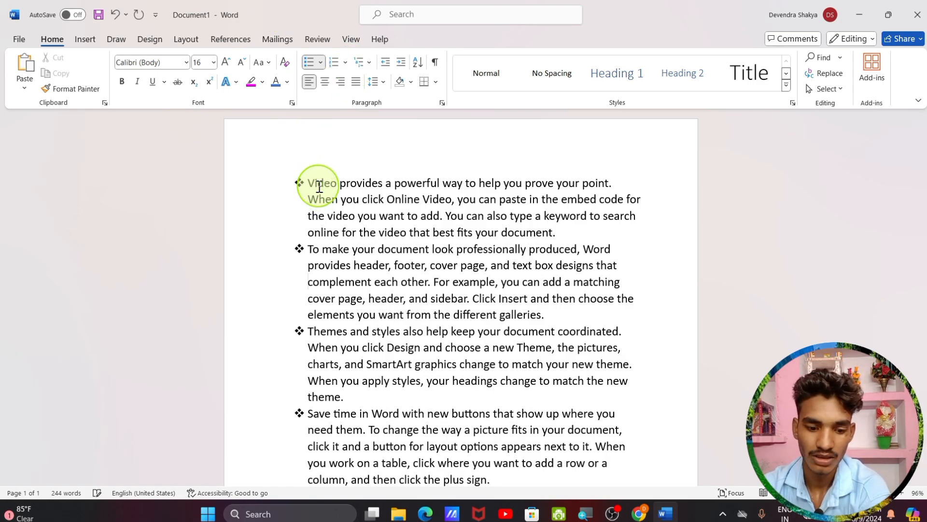
{"action": "key", "text": "ctrl+a"}
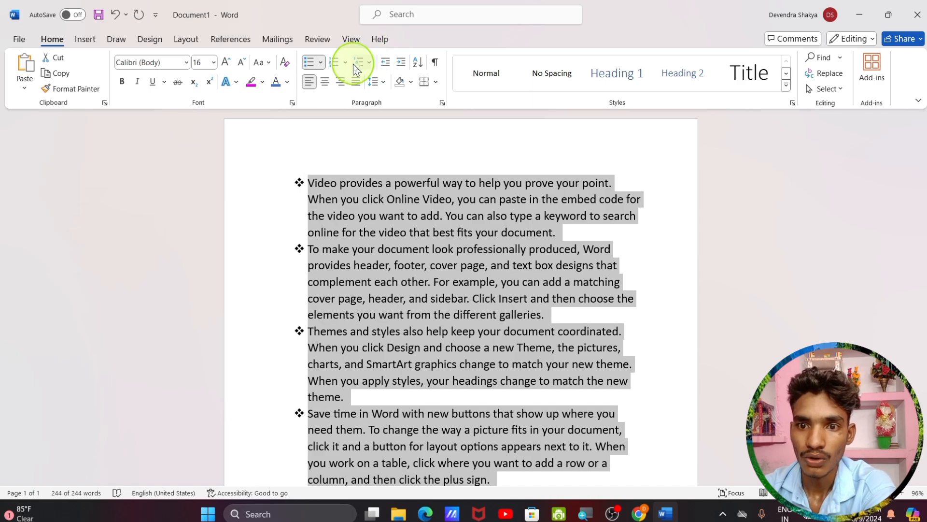
Number the five sample paragraphs with the 1) a) i) multilevel list style
{"action": "left_click", "coordinate": [371, 64]}
{"action": "mouse_move", "coordinate": [381, 138]}
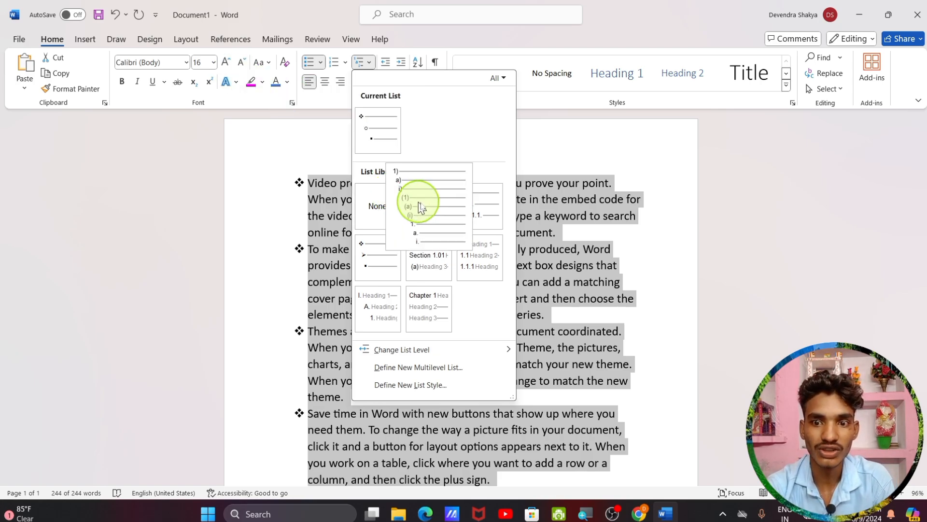
{"action": "left_click", "coordinate": [417, 186]}
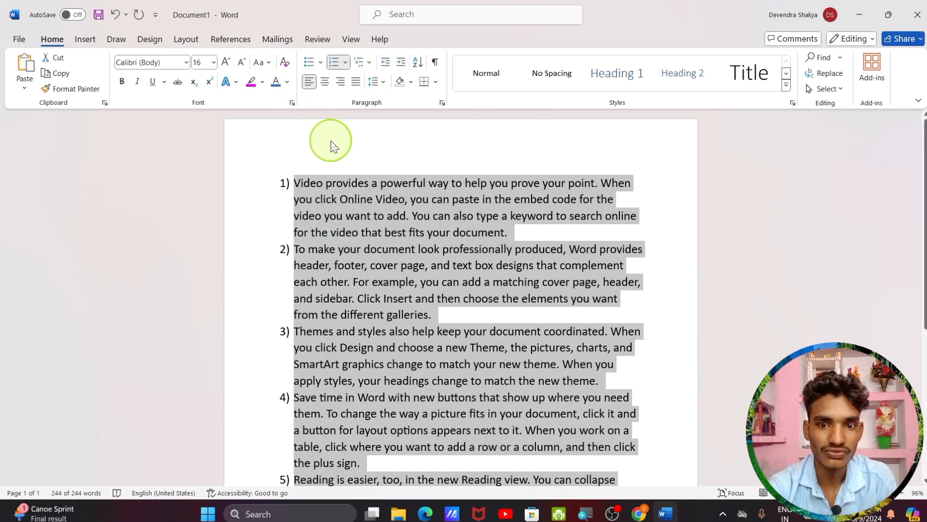
Justify the numbered list, after trying center and right, and set line spacing to 1.15
{"action": "left_click", "coordinate": [325, 82]}
{"action": "left_click", "coordinate": [340, 82]}
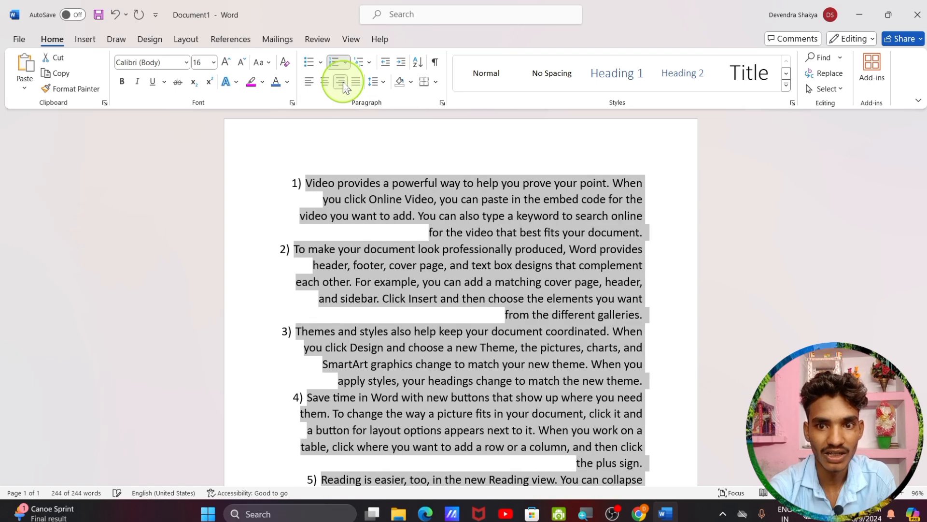
{"action": "left_click", "coordinate": [356, 82]}
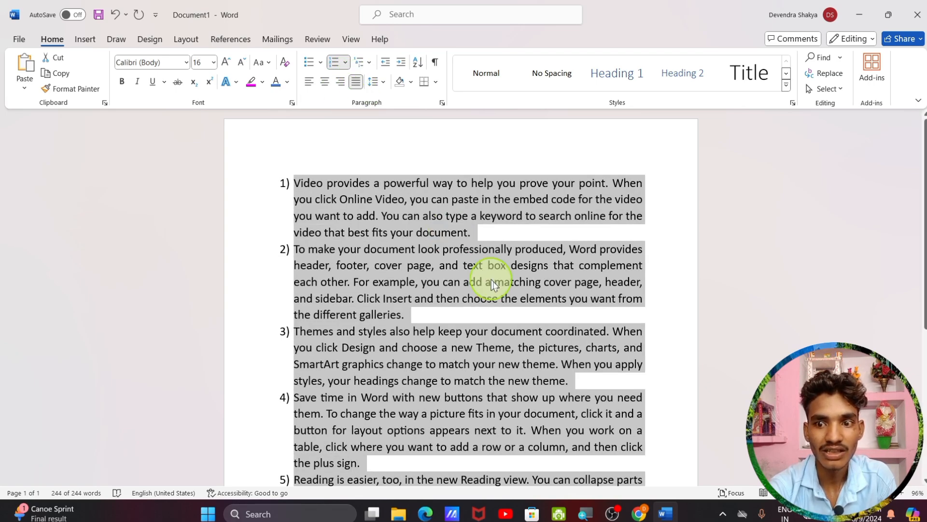
{"action": "scroll", "coordinate": [432, 262], "scroll_direction": "down", "scroll_amount": 2}
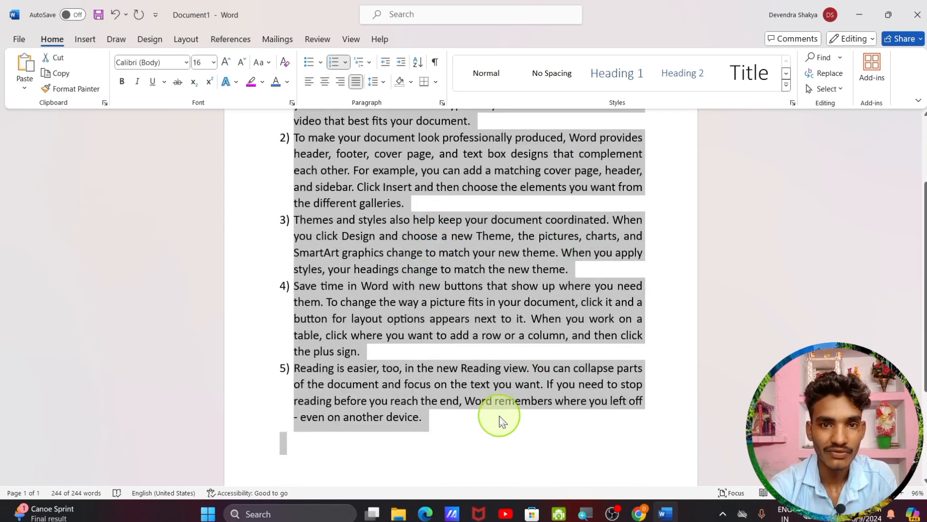
{"action": "scroll", "coordinate": [531, 333], "scroll_direction": "up", "scroll_amount": 2}
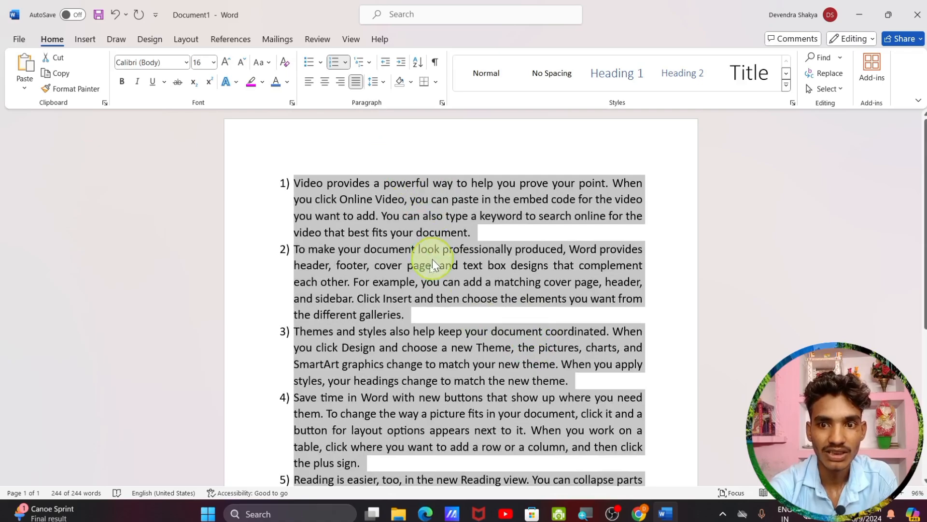
{"action": "left_click", "coordinate": [382, 82]}
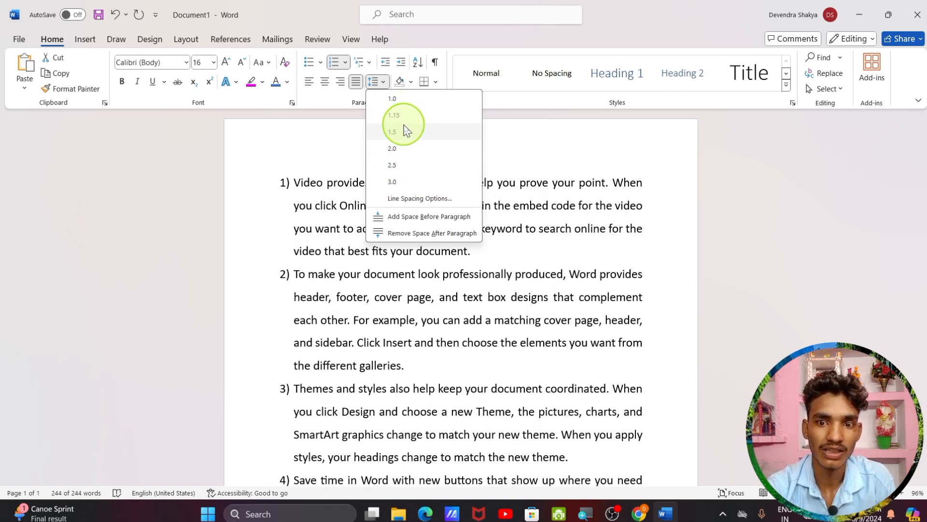
{"action": "left_click", "coordinate": [394, 116]}
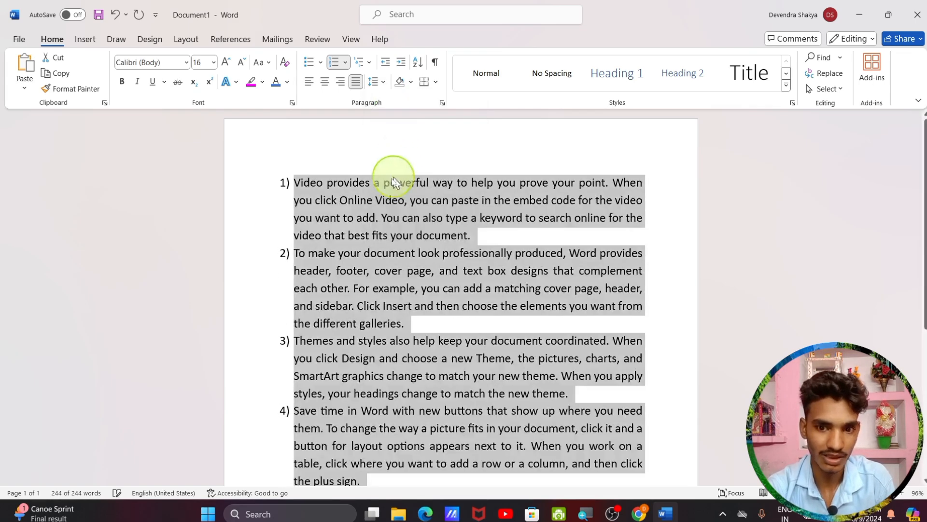
Try increasing and decreasing the list indent, ending back at the original indent
{"action": "left_click", "coordinate": [399, 70]}
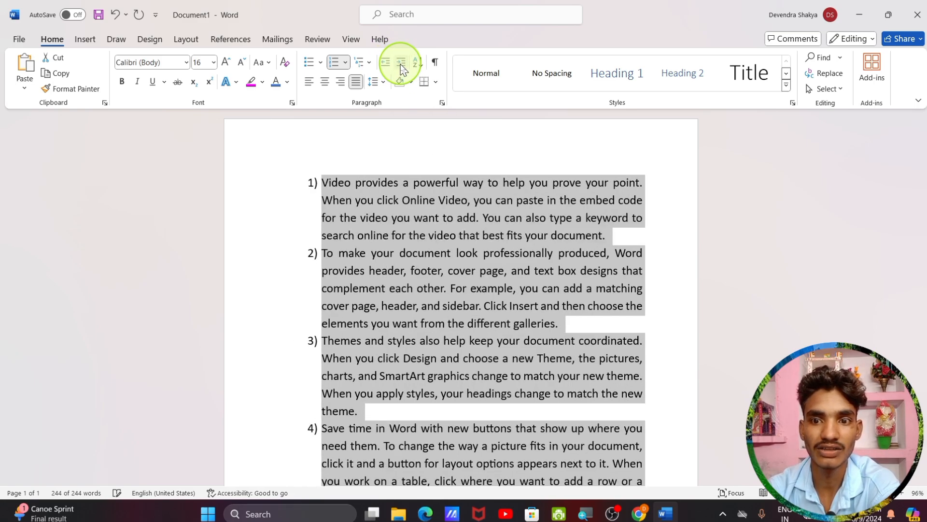
{"action": "left_click", "coordinate": [400, 69]}
{"action": "left_click", "coordinate": [401, 68]}
{"action": "left_click", "coordinate": [401, 68]}
{"action": "left_click", "coordinate": [400, 68]}
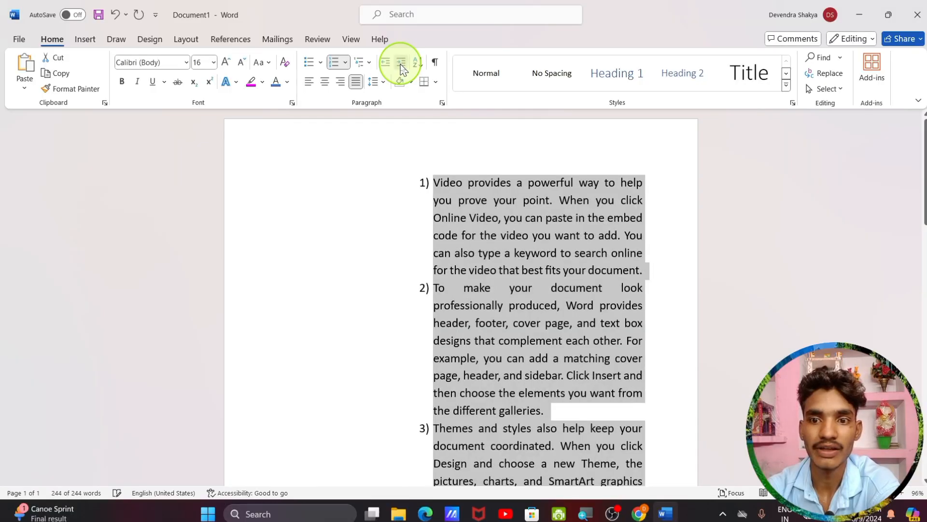
{"action": "left_click", "coordinate": [401, 67]}
{"action": "left_click", "coordinate": [400, 66]}
{"action": "left_click", "coordinate": [390, 63]}
{"action": "left_click", "coordinate": [389, 64]}
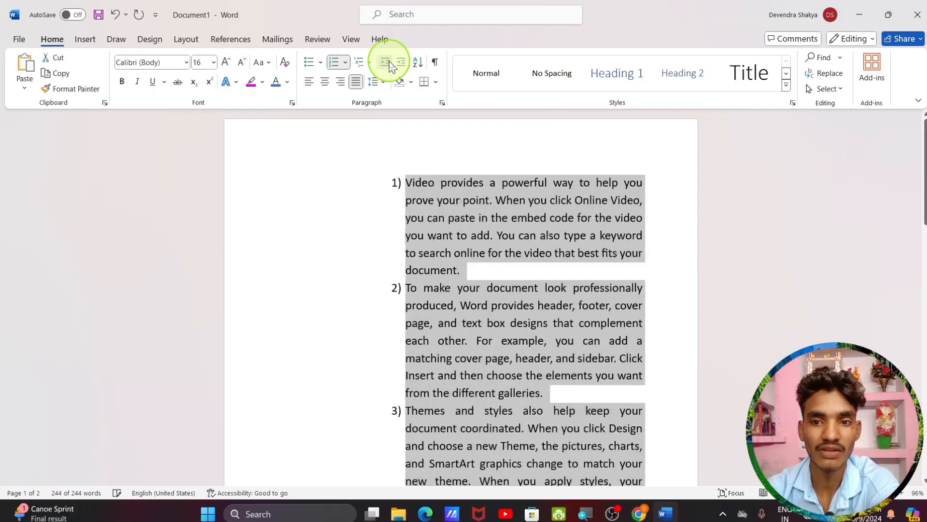
{"action": "left_click", "coordinate": [389, 63]}
{"action": "left_click", "coordinate": [389, 63]}
{"action": "left_click", "coordinate": [389, 63]}
{"action": "left_click", "coordinate": [389, 63]}
{"action": "left_click", "coordinate": [389, 64]}
{"action": "left_click", "coordinate": [400, 65]}
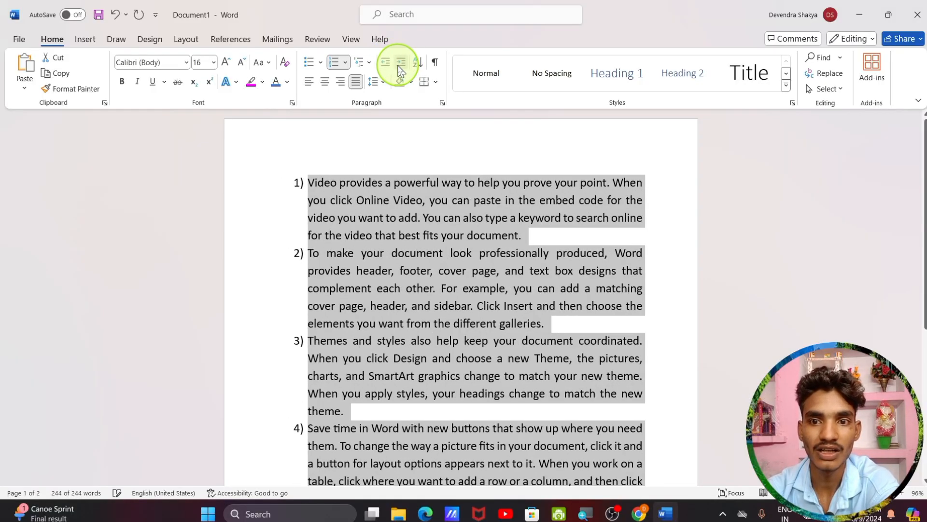
{"action": "left_click", "coordinate": [400, 65]}
{"action": "left_click", "coordinate": [386, 62]}
{"action": "left_click", "coordinate": [386, 62]}
{"action": "left_click", "coordinate": [400, 65]}
{"action": "left_click", "coordinate": [386, 64]}
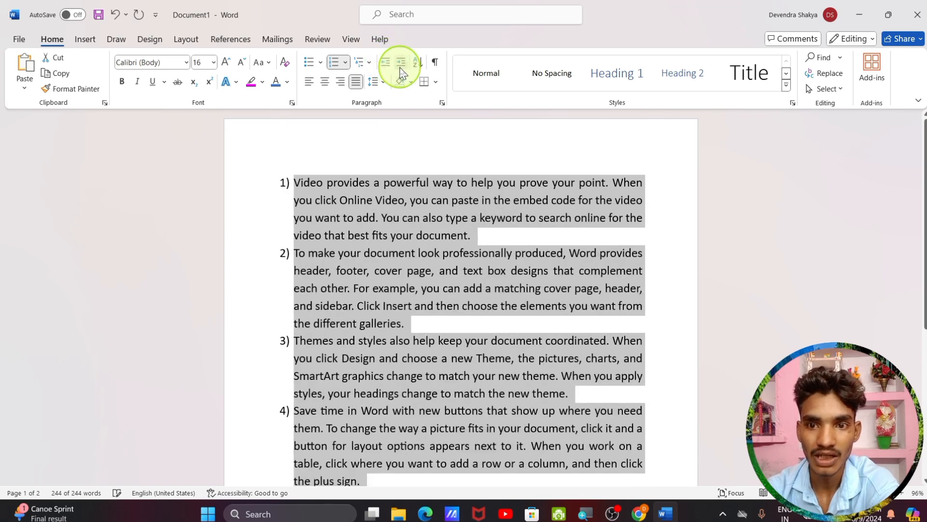
{"action": "left_click", "coordinate": [400, 65]}
{"action": "left_click", "coordinate": [386, 63]}
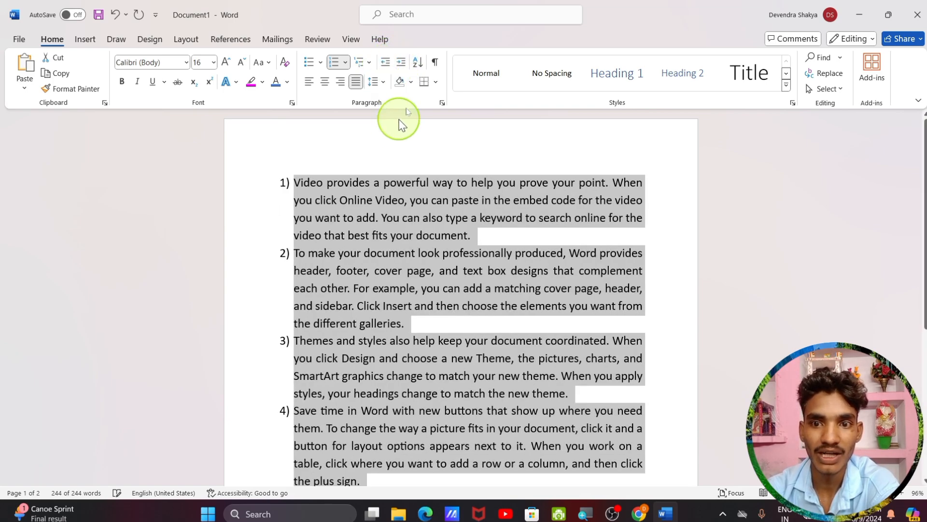
Shade the numbered paragraphs with a light gold background
{"action": "left_click", "coordinate": [411, 81]}
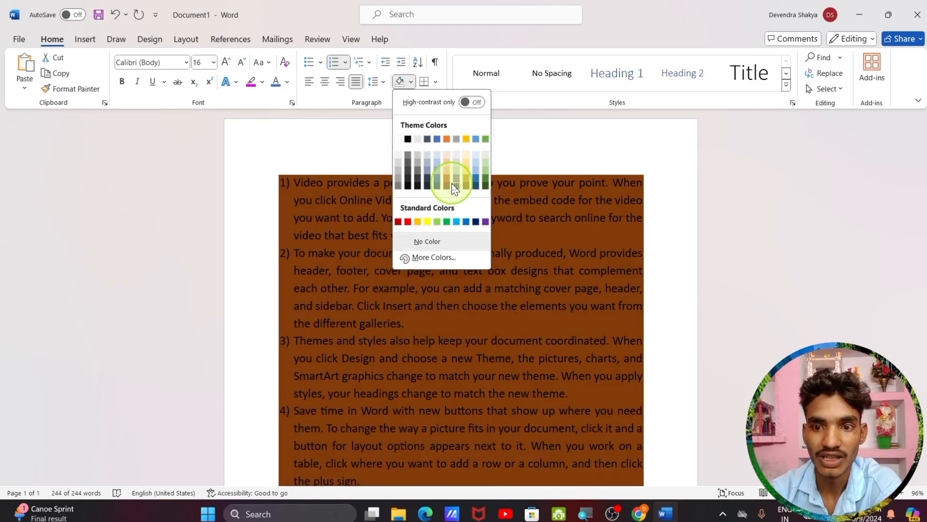
{"action": "left_click", "coordinate": [467, 172]}
{"action": "left_click", "coordinate": [300, 183]}
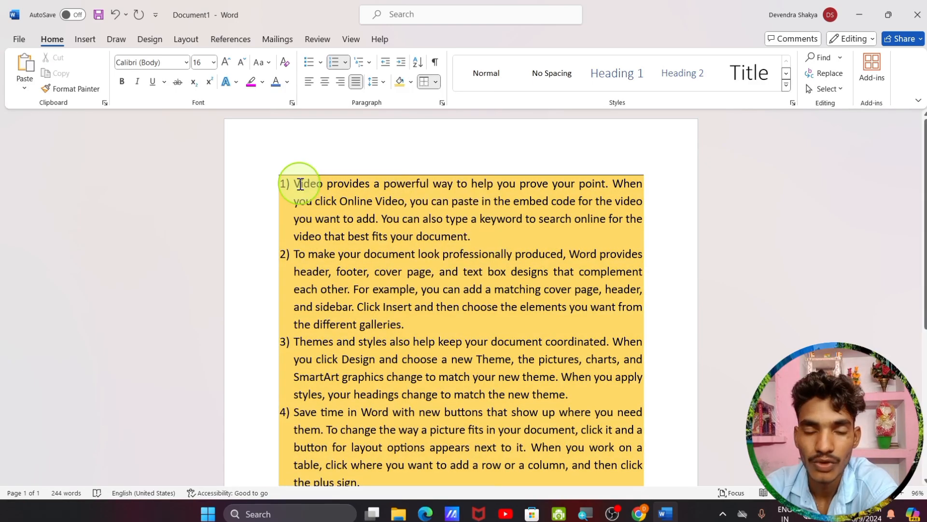
{"action": "left_click", "coordinate": [435, 83]}
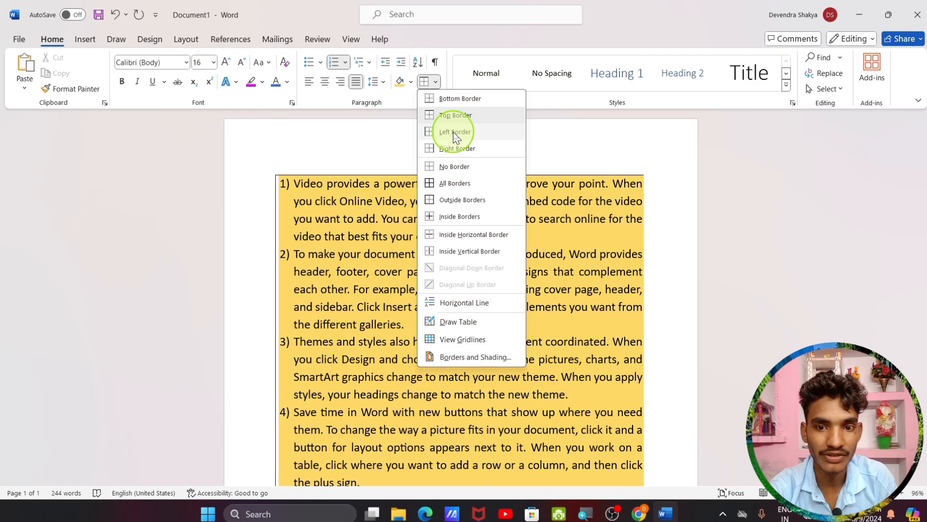
Add a left border, then All Borders around every gold-shaded numbered paragraph
{"action": "left_click", "coordinate": [455, 136]}
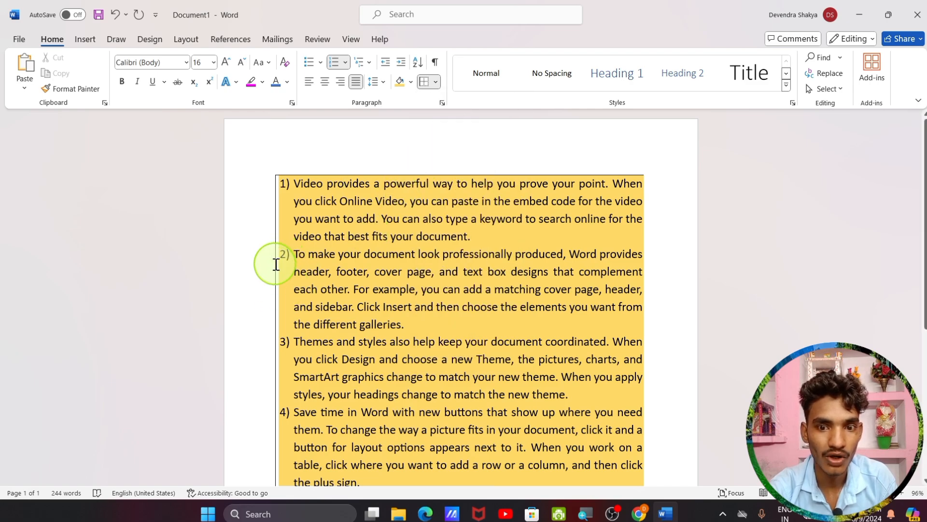
{"action": "left_click", "coordinate": [436, 82]}
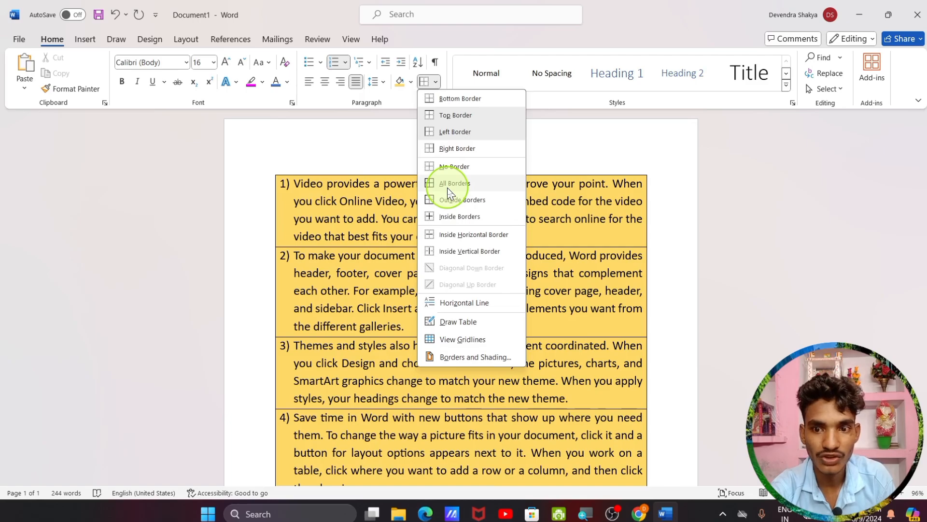
{"action": "left_click", "coordinate": [449, 192]}
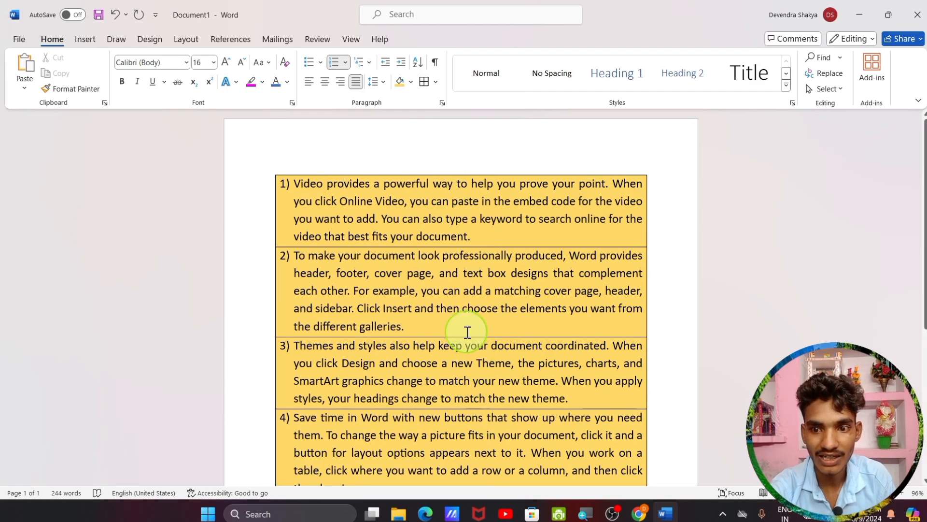
{"action": "scroll", "coordinate": [463, 358], "scroll_direction": "down", "scroll_amount": 2}
{"action": "scroll", "coordinate": [393, 288], "scroll_direction": "down", "scroll_amount": 3}
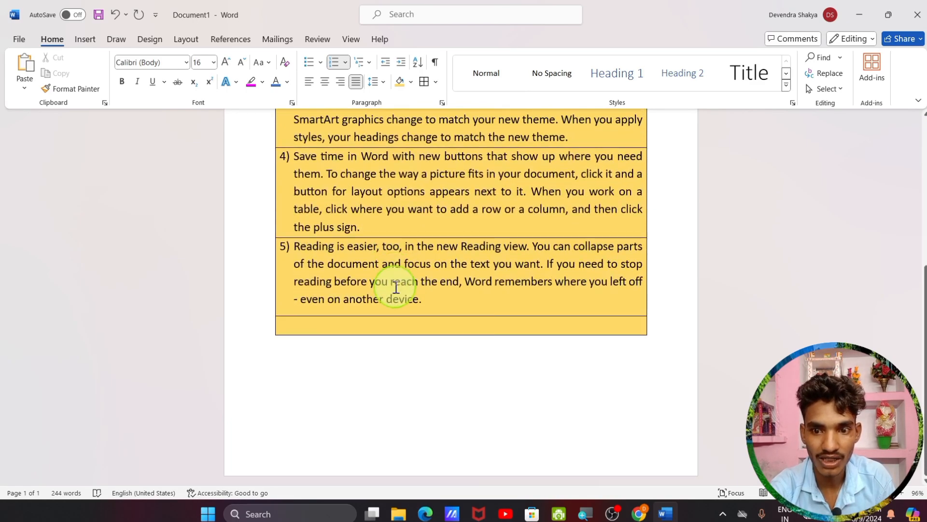
{"action": "scroll", "coordinate": [393, 286], "scroll_direction": "up", "scroll_amount": 5}
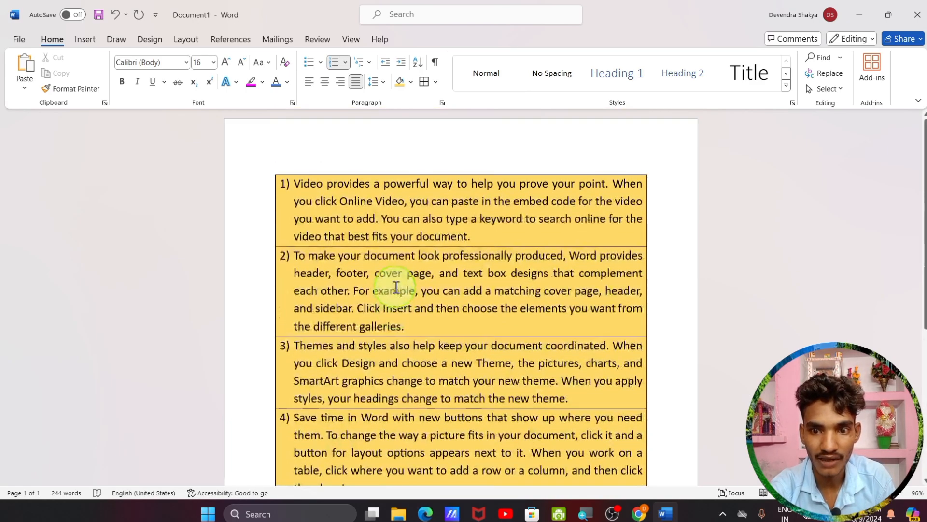
{"action": "left_click", "coordinate": [434, 82]}
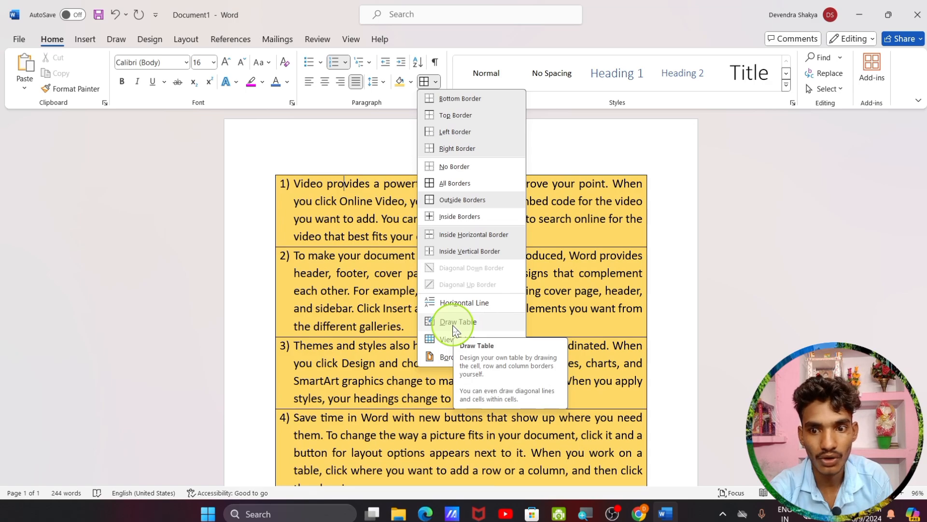
{"action": "left_click", "coordinate": [454, 324]}
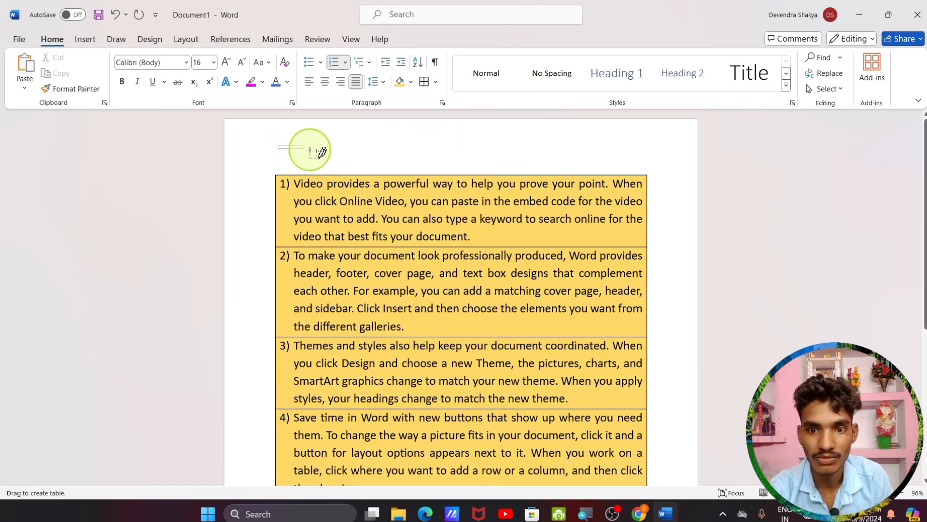
{"action": "mouse_move", "coordinate": [309, 150]}
{"action": "left_mouse_down"}
{"action": "mouse_move", "coordinate": [514, 175]}
{"action": "mouse_move", "coordinate": [613, 167]}
{"action": "left_mouse_up"}
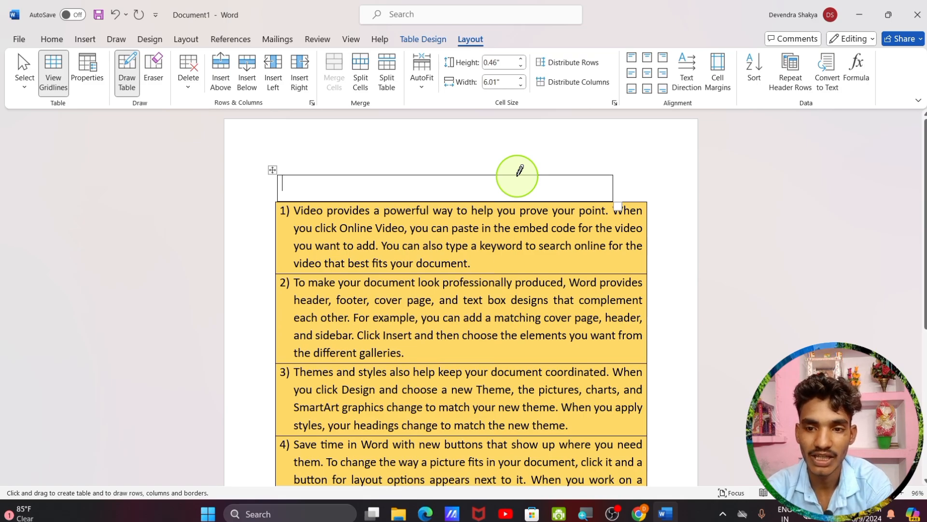
{"action": "key", "text": "ctrl+z"}
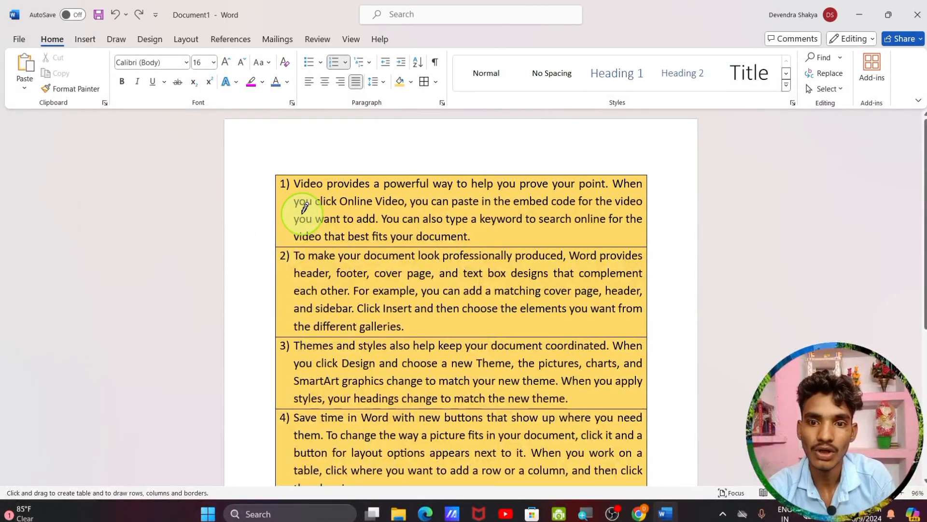
{"action": "left_click", "coordinate": [436, 82]}
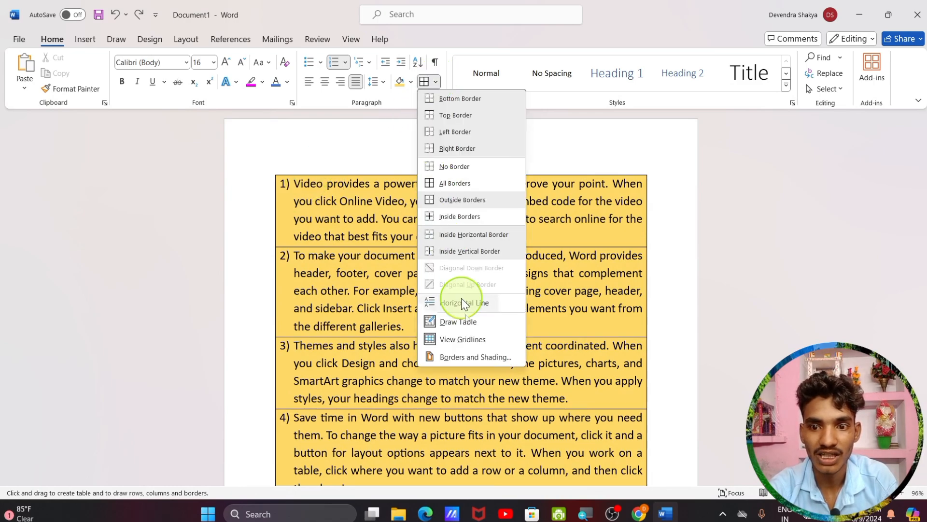
{"action": "left_click", "coordinate": [454, 357]}
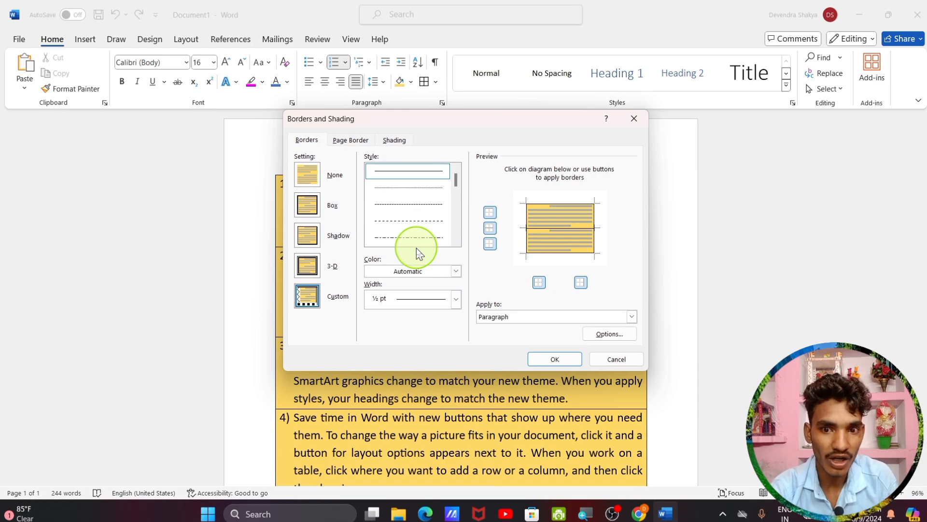
{"action": "scroll", "coordinate": [409, 225], "scroll_direction": "down", "scroll_amount": 3}
{"action": "scroll", "coordinate": [409, 225], "scroll_direction": "down", "scroll_amount": 5}
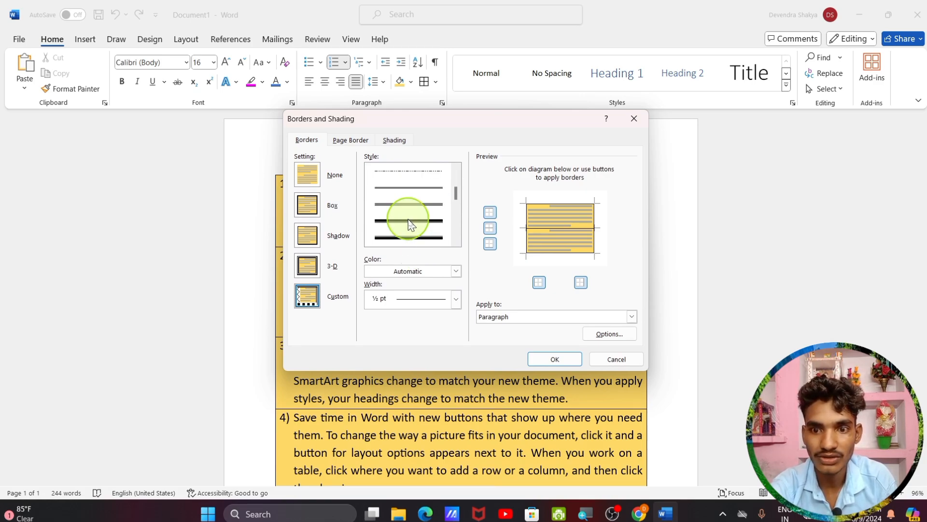
{"action": "scroll", "coordinate": [410, 224], "scroll_direction": "up", "scroll_amount": 4}
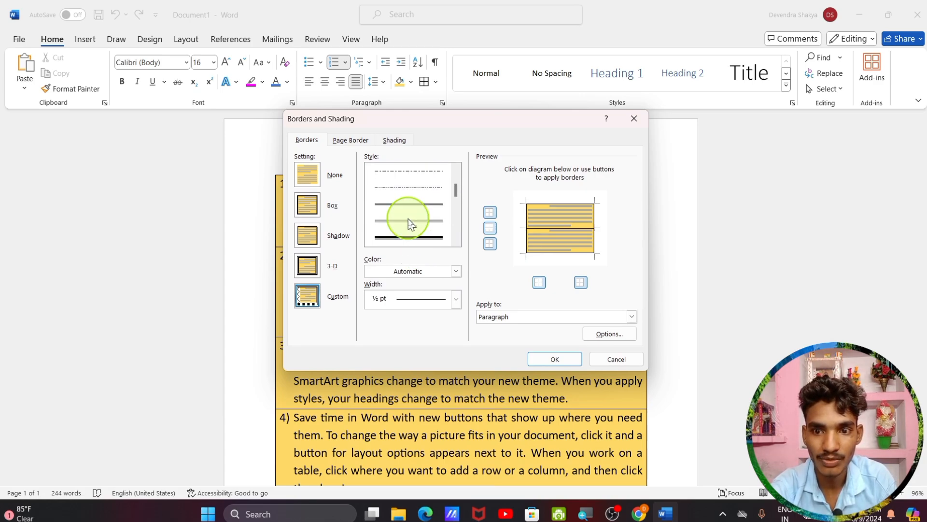
{"action": "scroll", "coordinate": [409, 221], "scroll_direction": "down", "scroll_amount": 2}
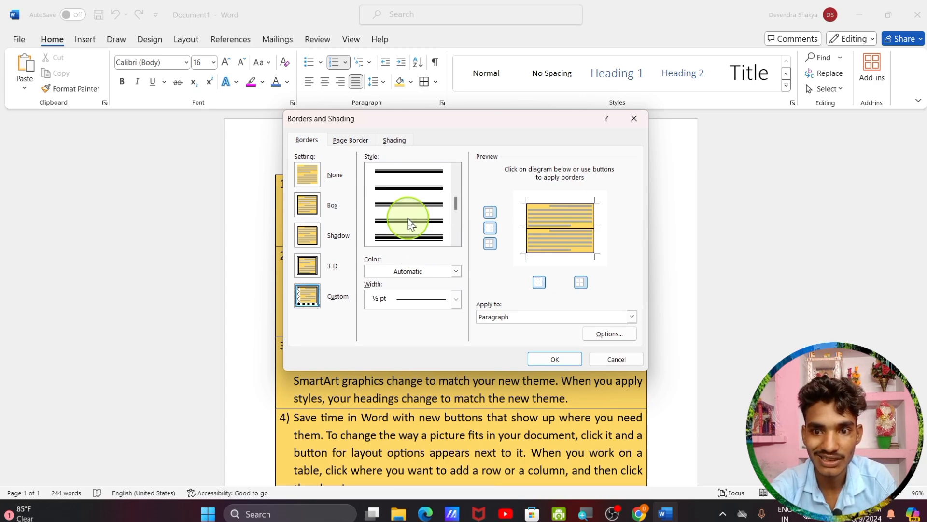
{"action": "left_click", "coordinate": [436, 186]}
{"action": "left_click", "coordinate": [543, 357]}
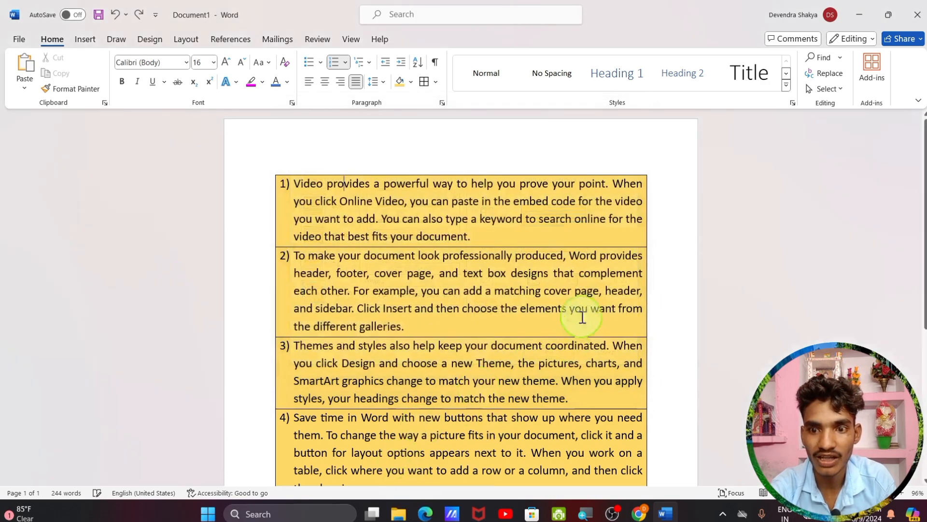
{"action": "left_click", "coordinate": [435, 82]}
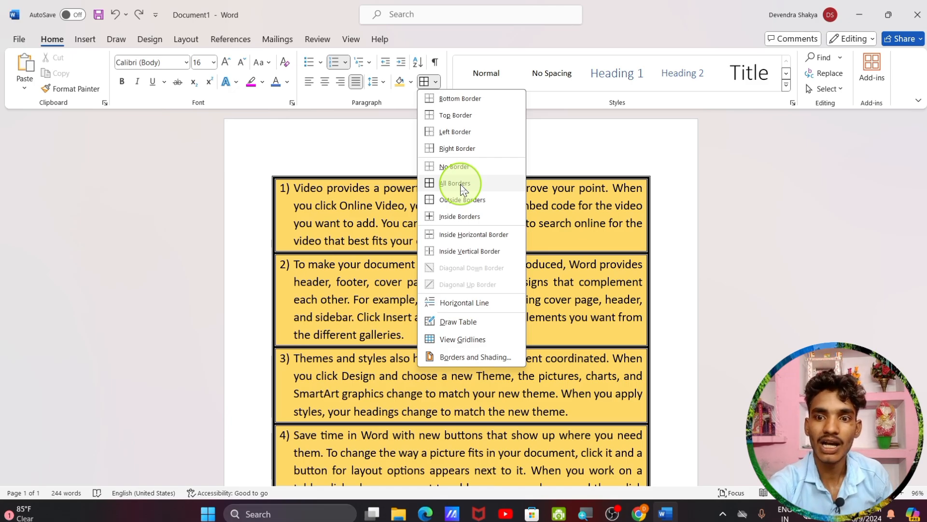
Choose the thick line style in Borders and Shading and apply it as All Borders
{"action": "left_click", "coordinate": [458, 358]}
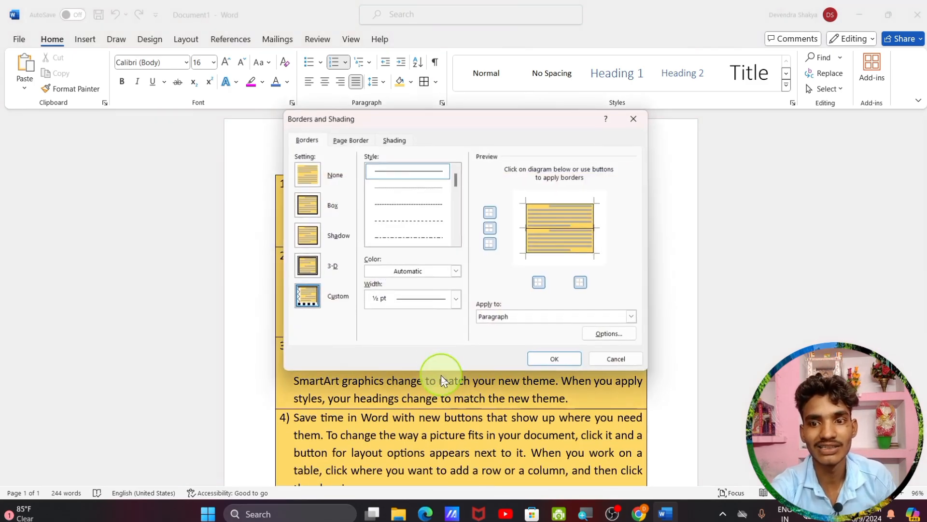
{"action": "mouse_move", "coordinate": [457, 182]}
{"action": "left_mouse_down"}
{"action": "mouse_move", "coordinate": [462, 242]}
{"action": "mouse_move", "coordinate": [461, 231]}
{"action": "left_mouse_up"}
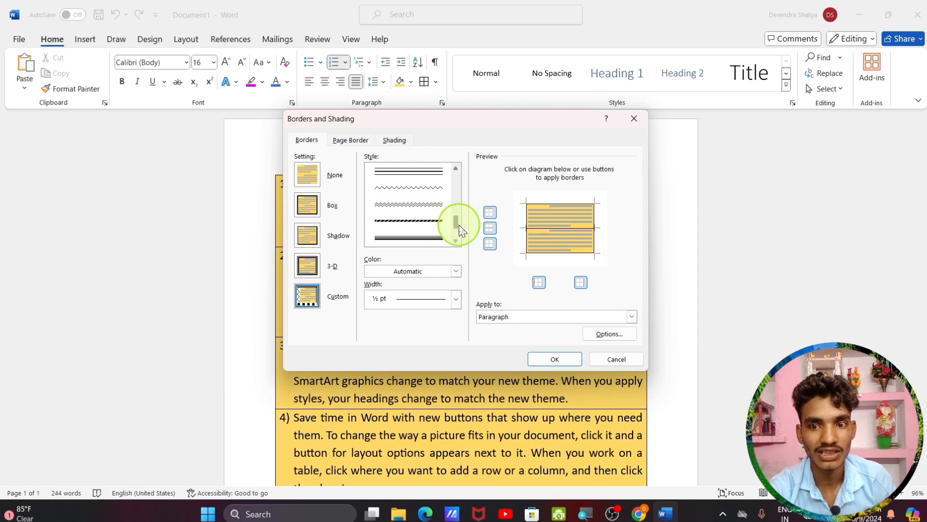
{"action": "left_click", "coordinate": [410, 237]}
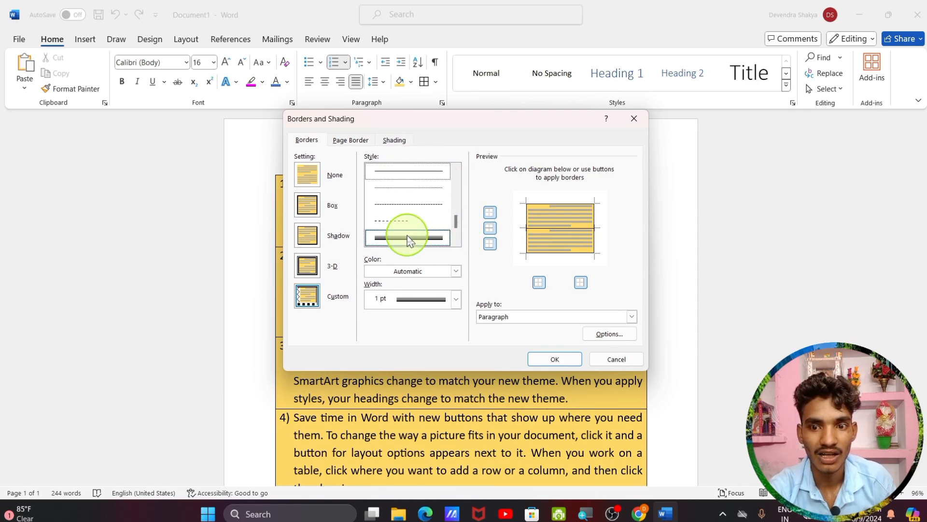
{"action": "left_click", "coordinate": [535, 357]}
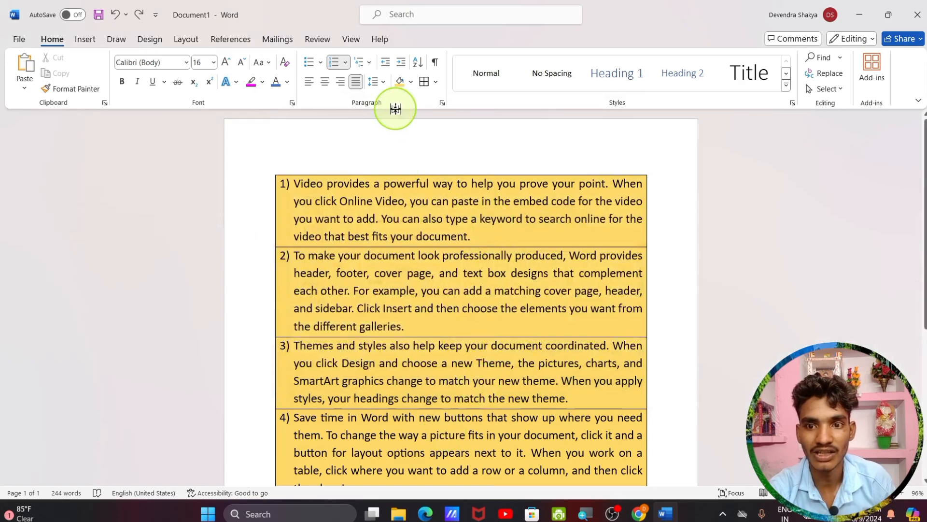
{"action": "left_click", "coordinate": [433, 86]}
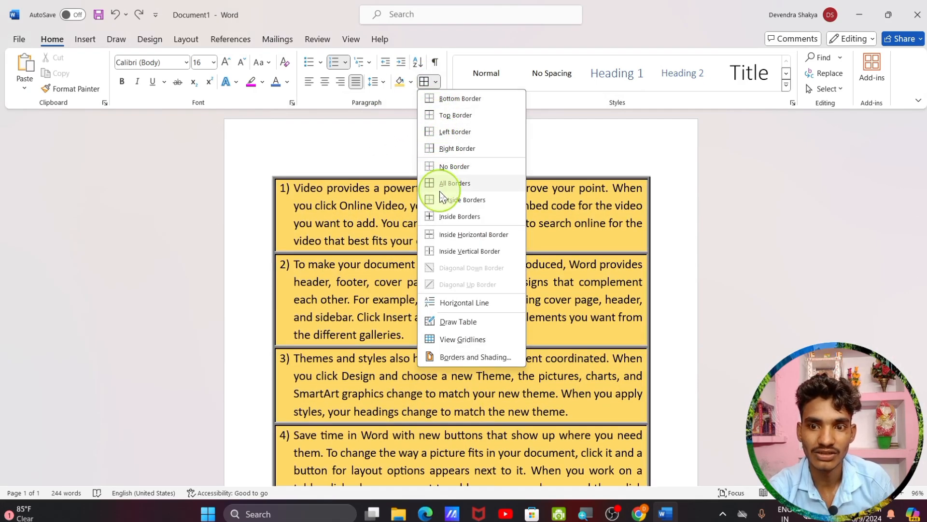
{"action": "left_click", "coordinate": [442, 184]}
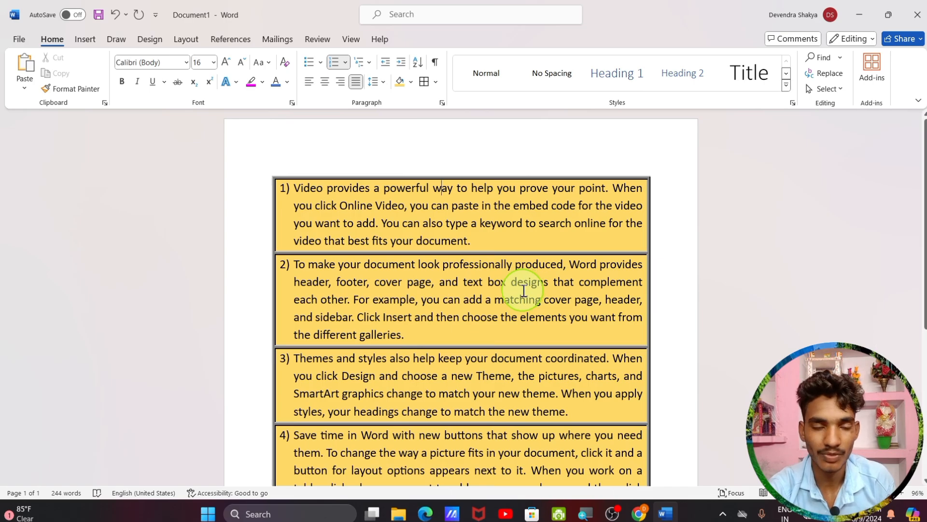
Select all the document content and delete it, leaving an empty page
{"action": "scroll", "coordinate": [524, 290], "scroll_direction": "down", "scroll_amount": 3}
{"action": "scroll", "coordinate": [524, 290], "scroll_direction": "up", "scroll_amount": 3}
{"action": "scroll", "coordinate": [524, 291], "scroll_direction": "down", "scroll_amount": 2}
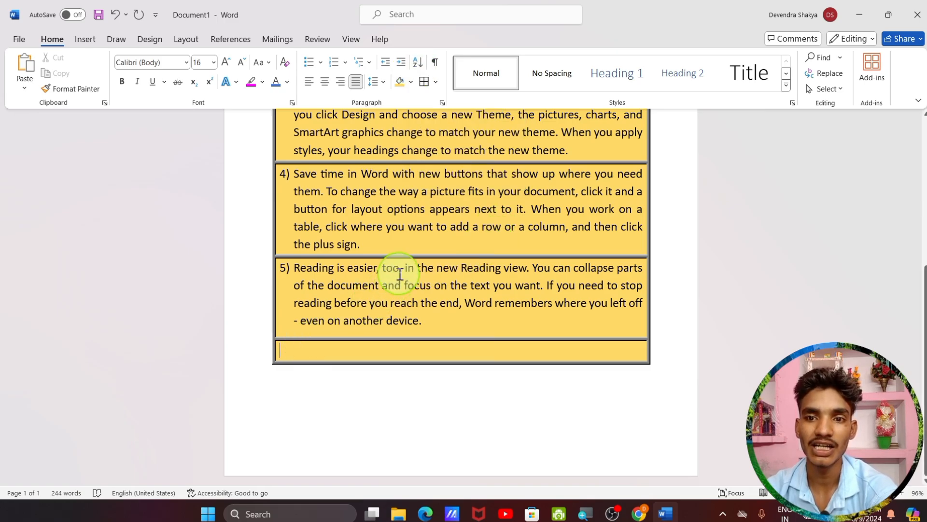
{"action": "scroll", "coordinate": [391, 305], "scroll_direction": "up", "scroll_amount": 5}
{"action": "key", "text": "ctrl+a"}
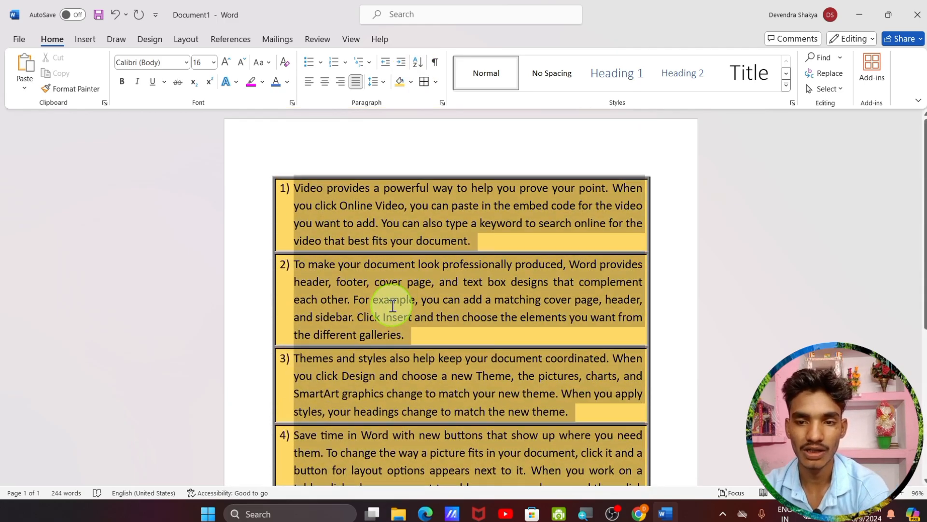
{"action": "key", "text": "Delete"}
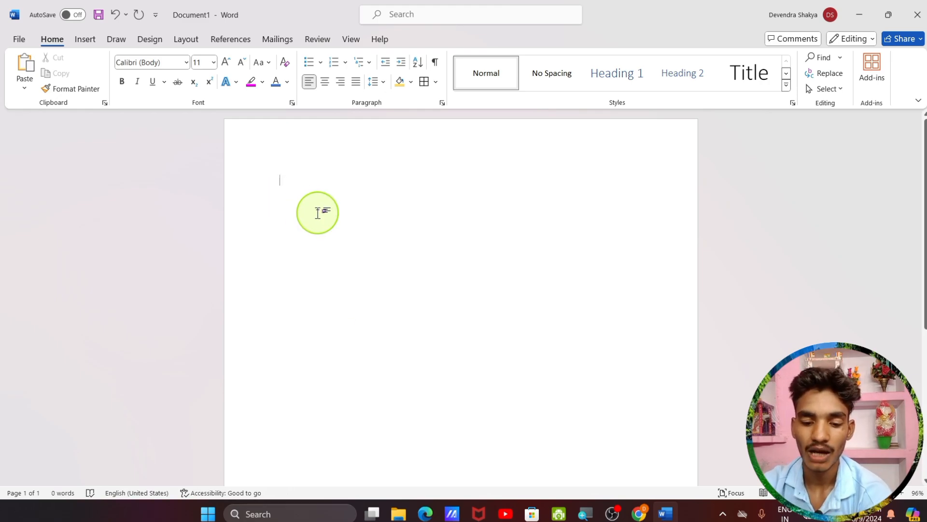
Sort the lines A to D in descending order so they read D, C, B, A
{"action": "type", "text": "a"}
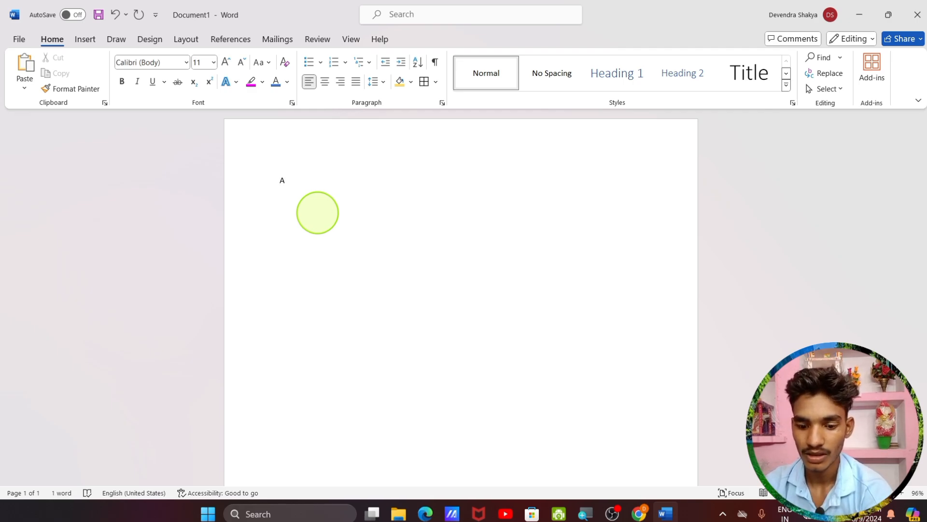
{"action": "type", "text": "B"}
{"action": "key", "text": "Return"}
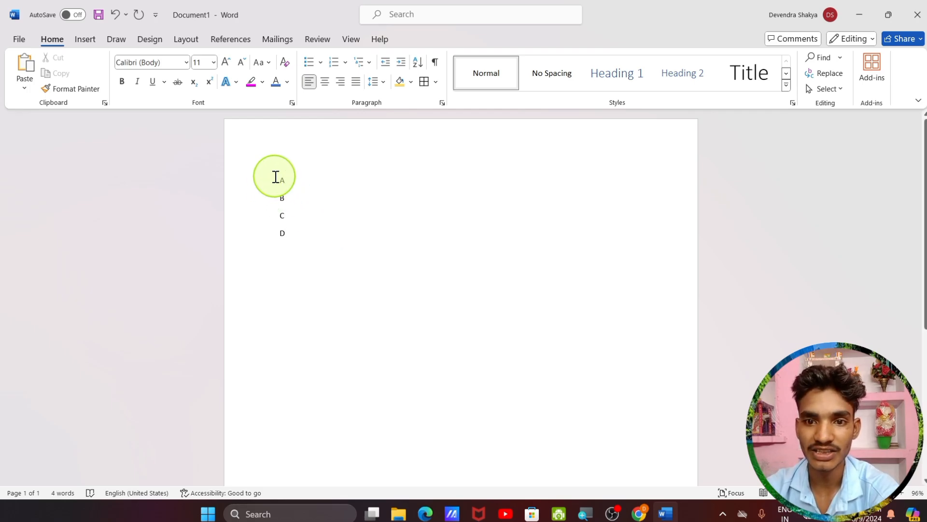
{"action": "left_click_drag", "start_coordinate": [277, 176], "coordinate": [294, 236]}
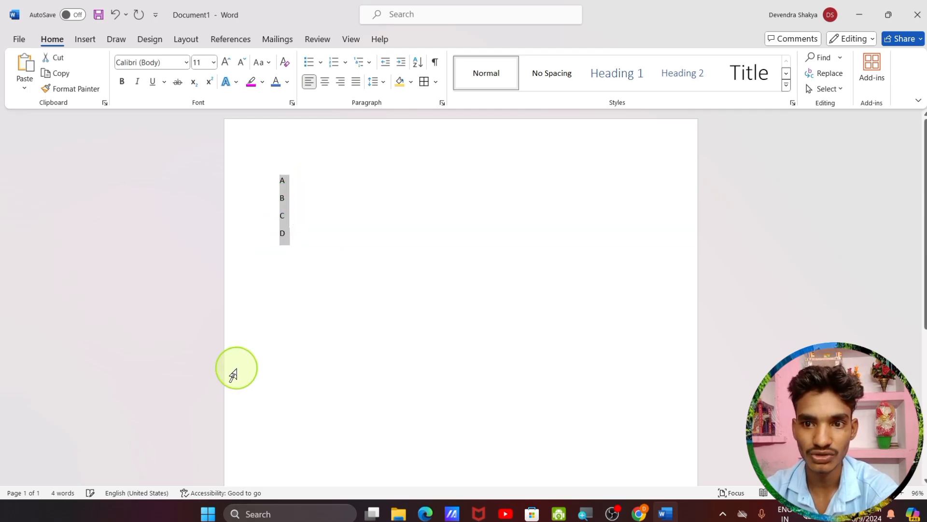
{"action": "left_click", "coordinate": [419, 68]}
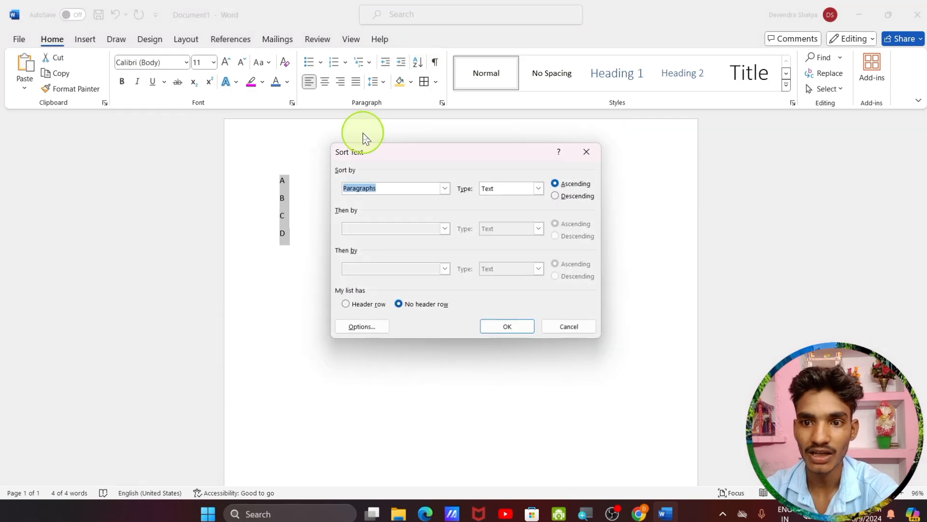
{"action": "left_click", "coordinate": [556, 200]}
{"action": "left_click", "coordinate": [502, 329]}
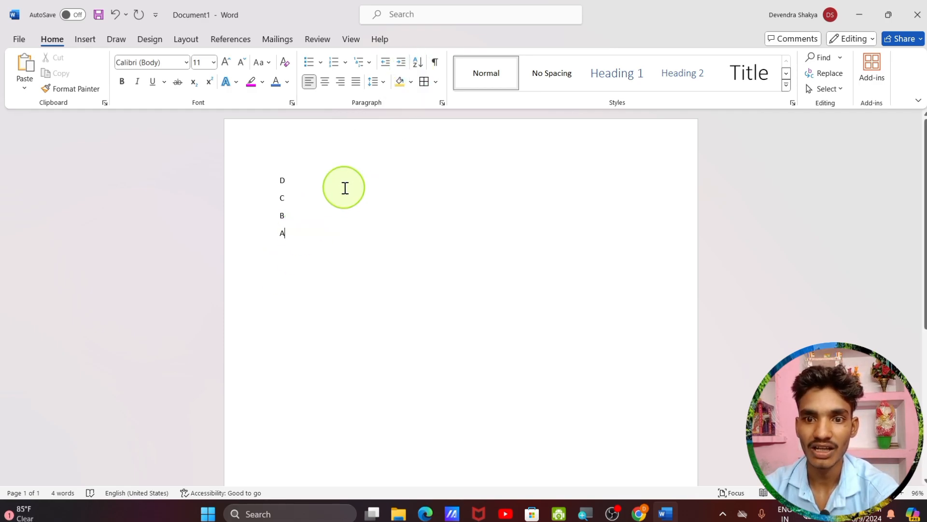
{"action": "key", "text": "ctrl+a"}
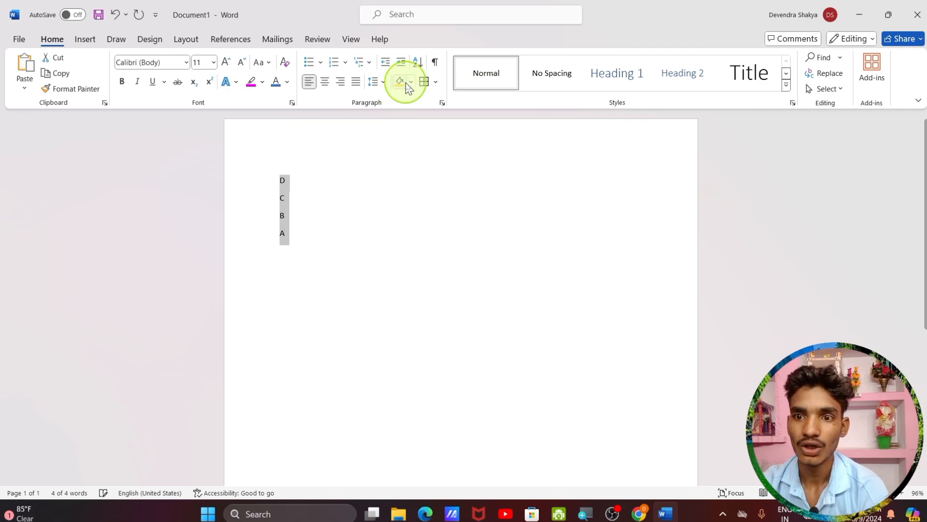
Re-sort the four-line list in ascending order so it reads A, B, C, D
{"action": "left_click", "coordinate": [418, 62]}
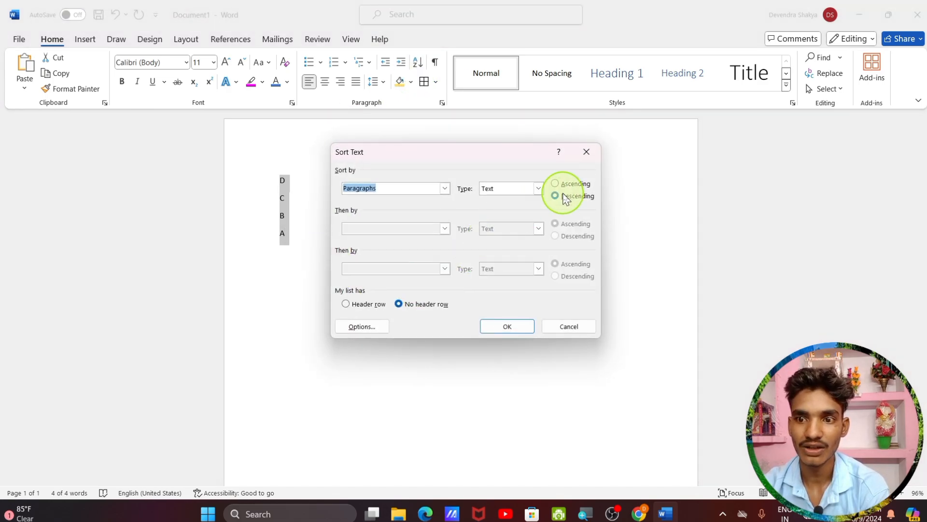
{"action": "left_click", "coordinate": [555, 184]}
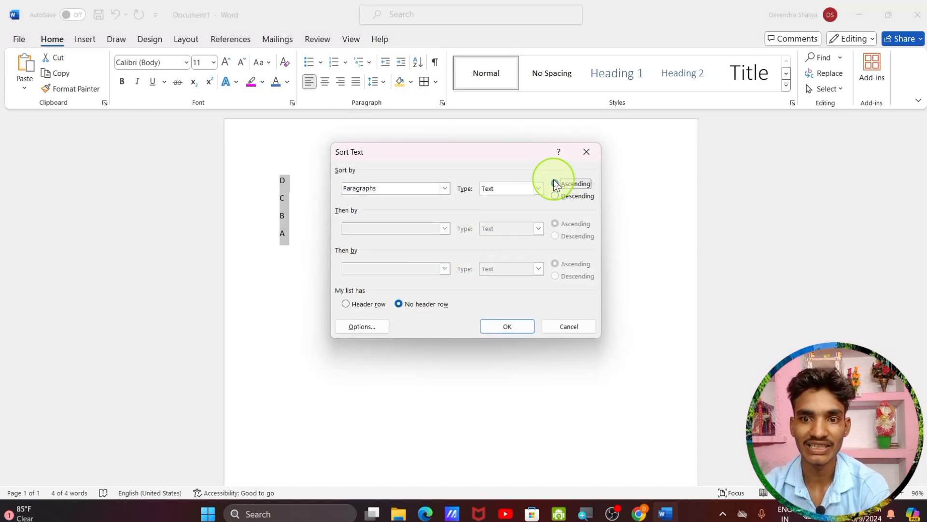
{"action": "left_click", "coordinate": [521, 328]}
{"action": "left_click", "coordinate": [315, 243]}
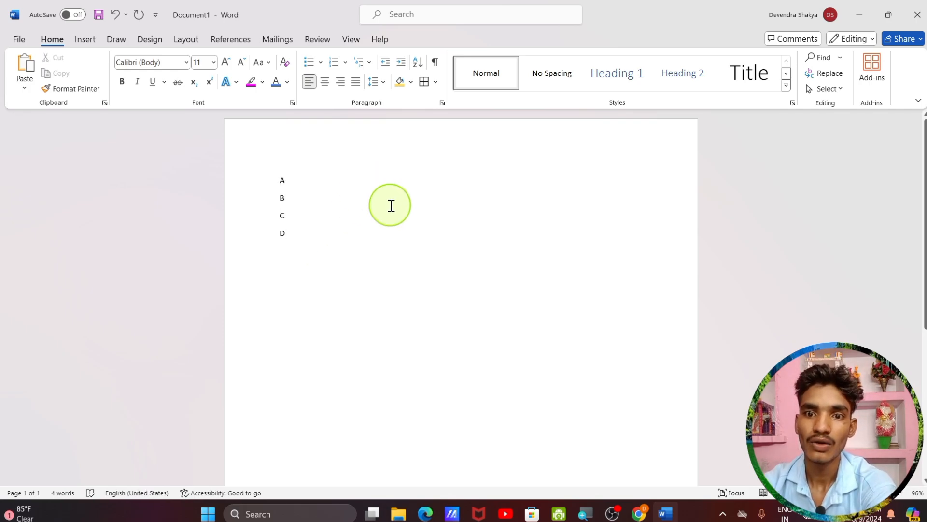
Show paragraph marks, add three blank lines below D, then delete all content
{"action": "left_click", "coordinate": [436, 64]}
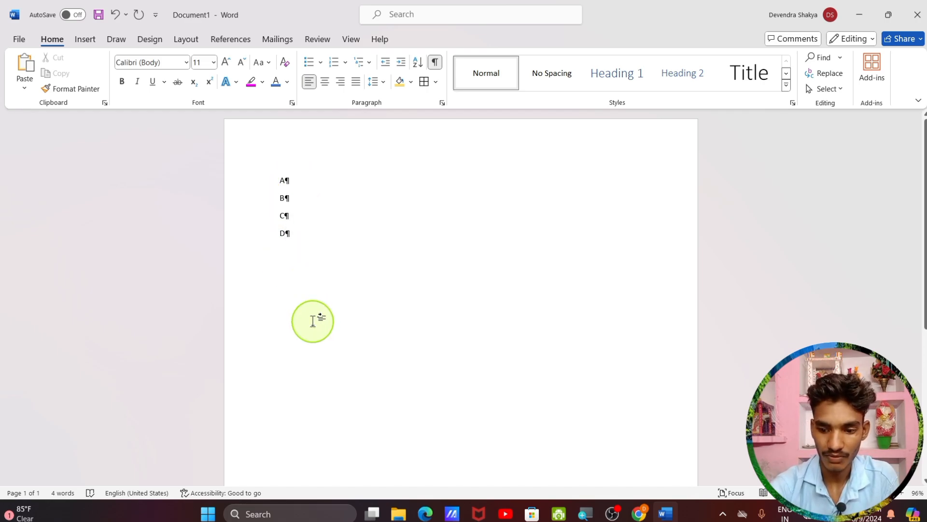
{"action": "key", "text": "Return"}
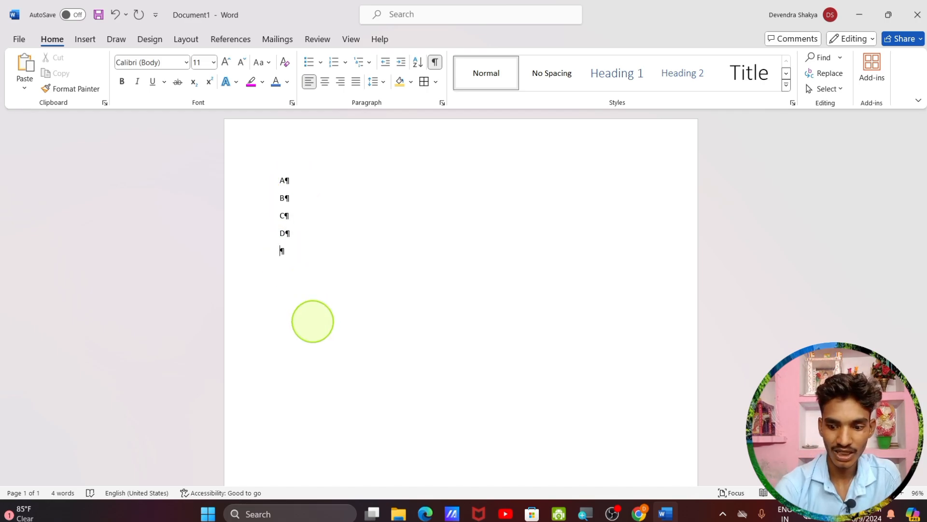
{"action": "key", "text": "Return"}
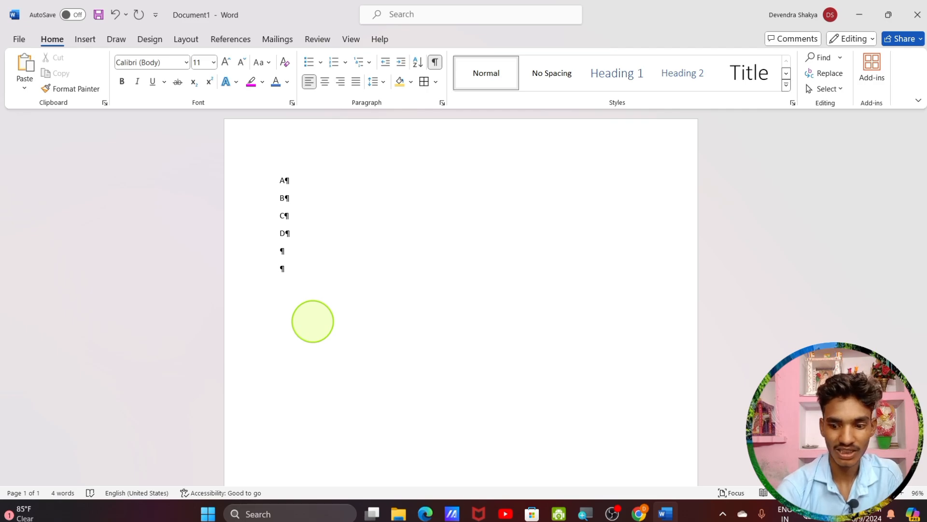
{"action": "key", "text": "Return"}
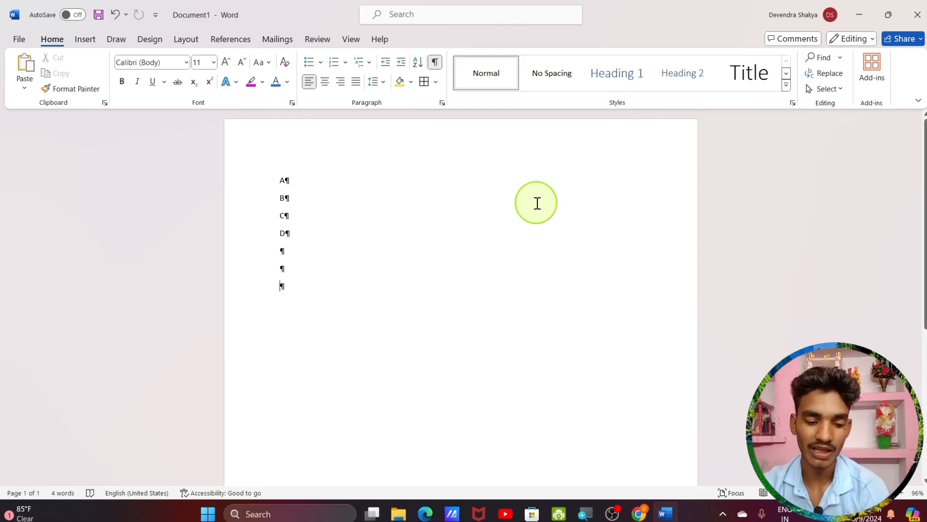
{"action": "key", "text": "ctrl+a"}
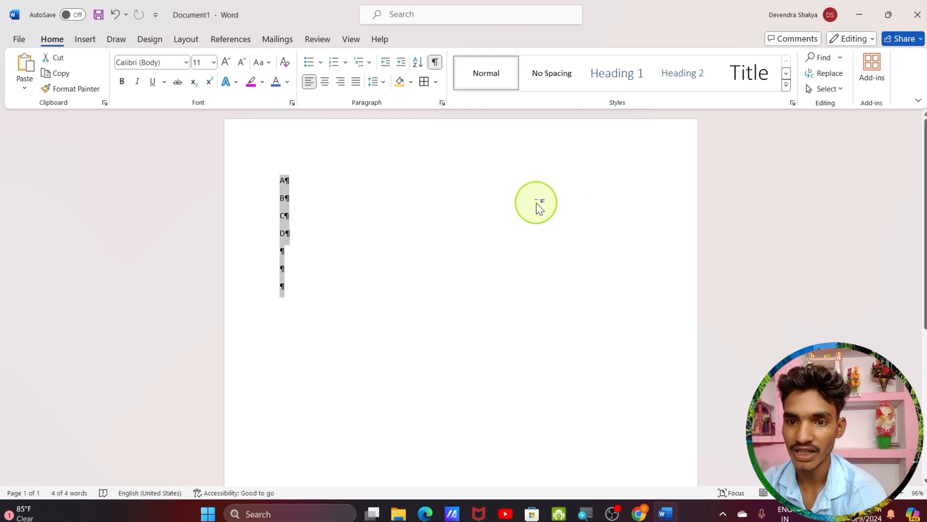
{"action": "key", "text": "Delete"}
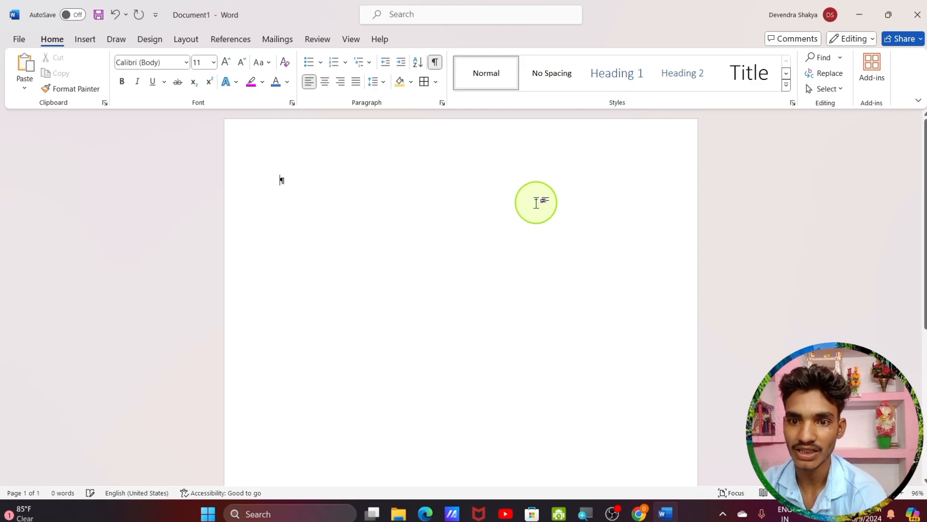
Hide paragraph marks and generate sample paragraphs by entering =RAND()
{"action": "left_click", "coordinate": [435, 64]}
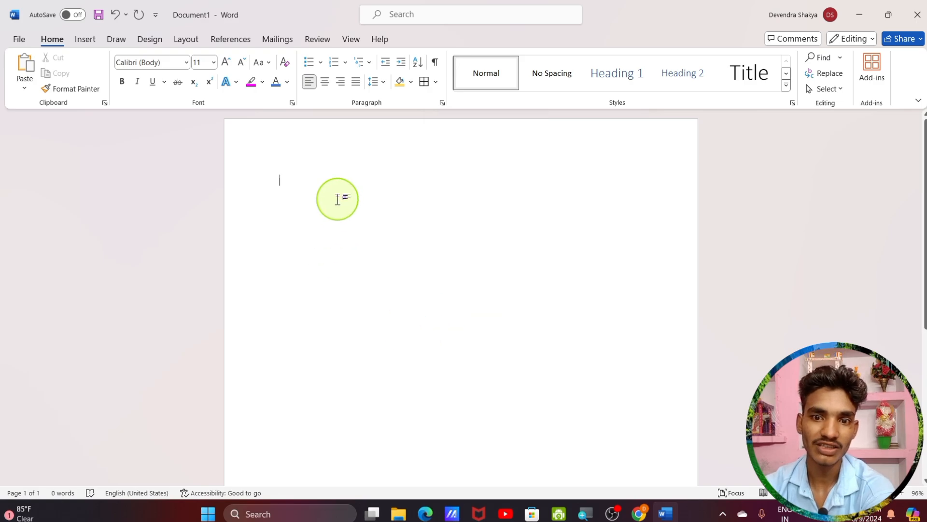
{"action": "type", "text": "="}
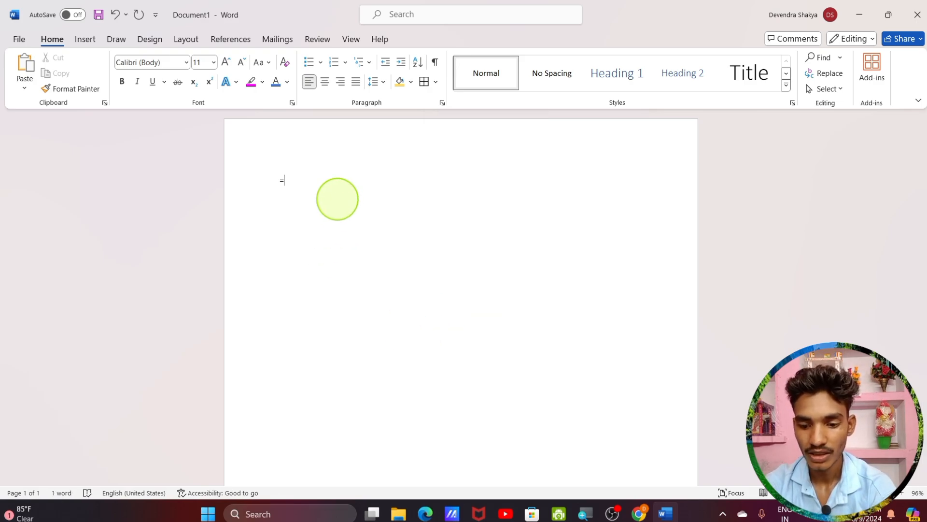
{"action": "type", "text": "RAN"}
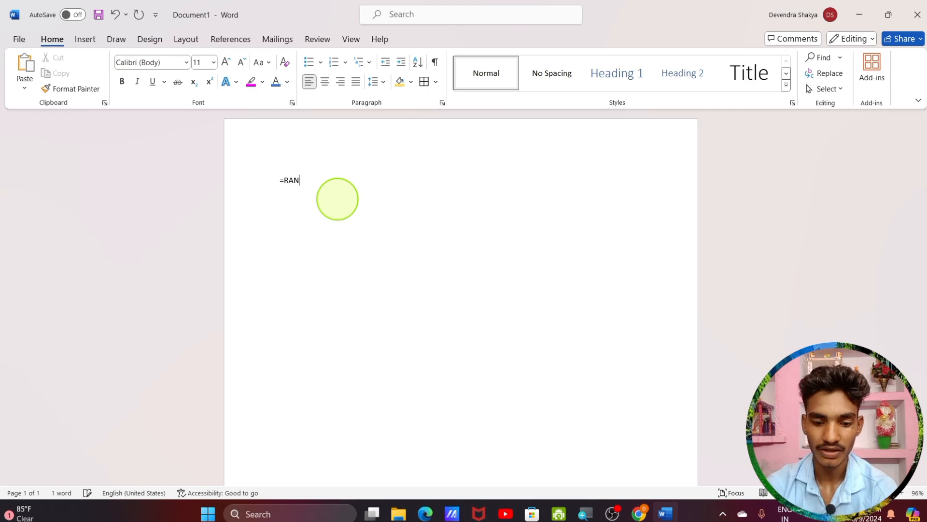
{"action": "type", "text": "D"}
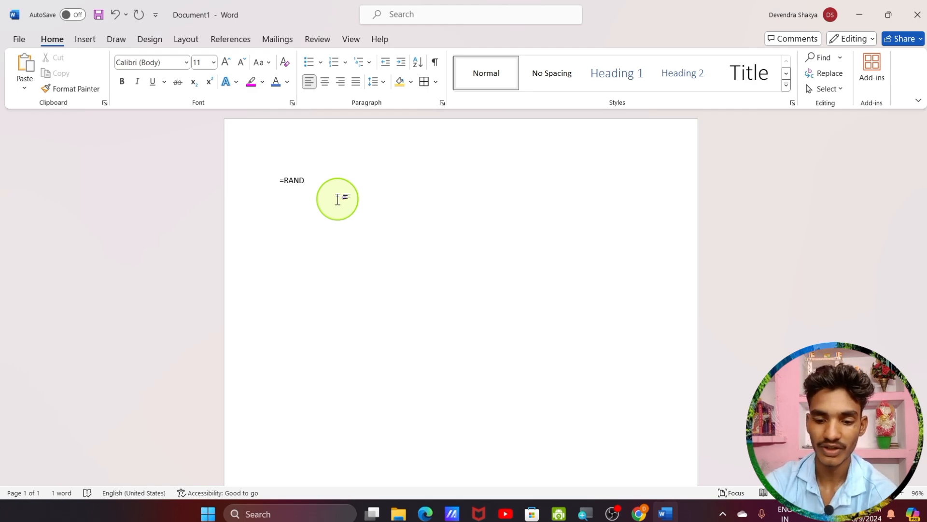
{"action": "type", "text": "()"}
{"action": "key", "text": "Return"}
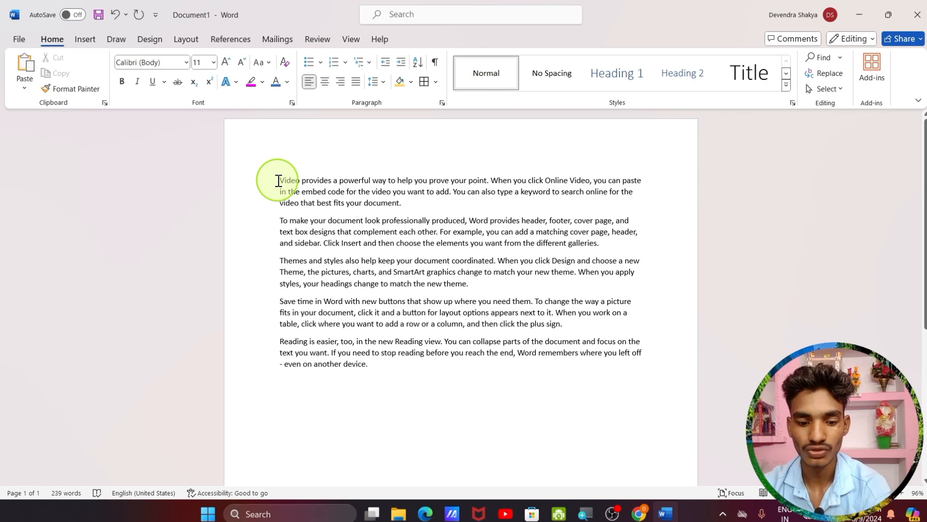
{"action": "key", "text": "ctrl+a"}
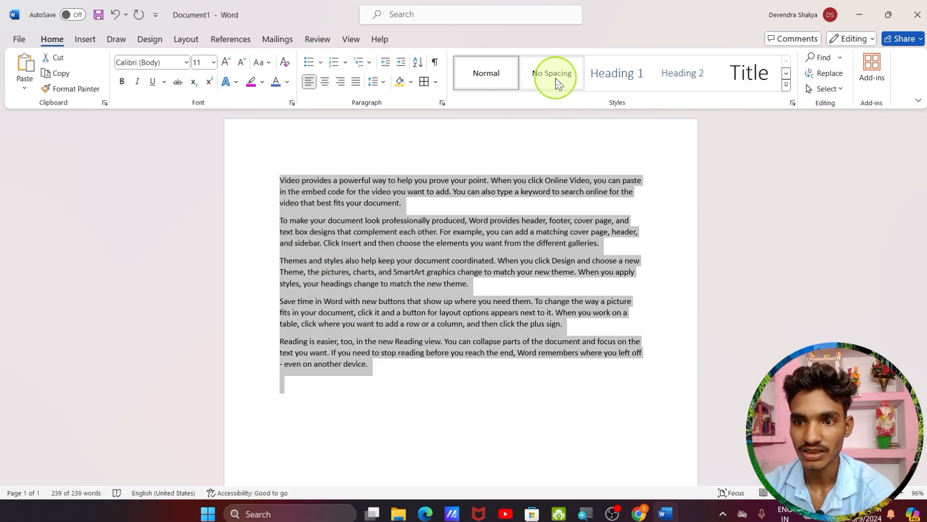
{"action": "left_click", "coordinate": [558, 82]}
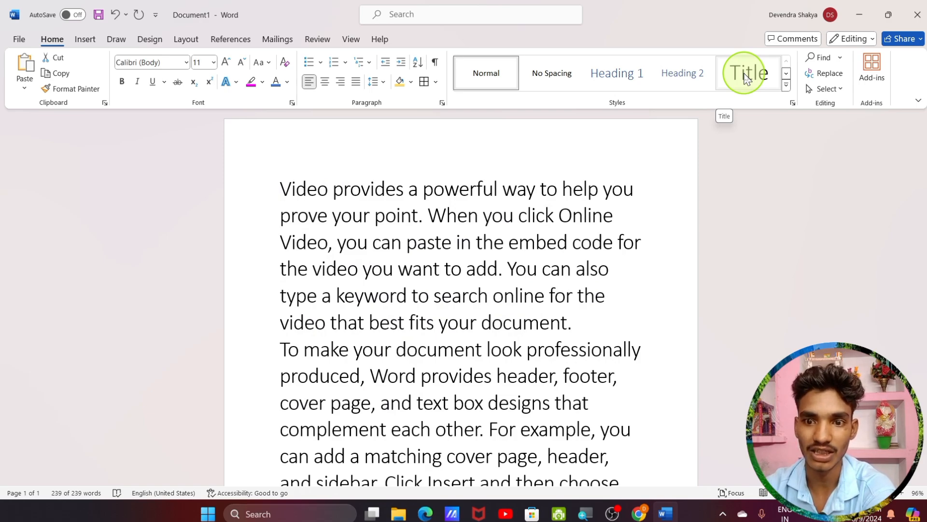
{"action": "left_click", "coordinate": [428, 205]}
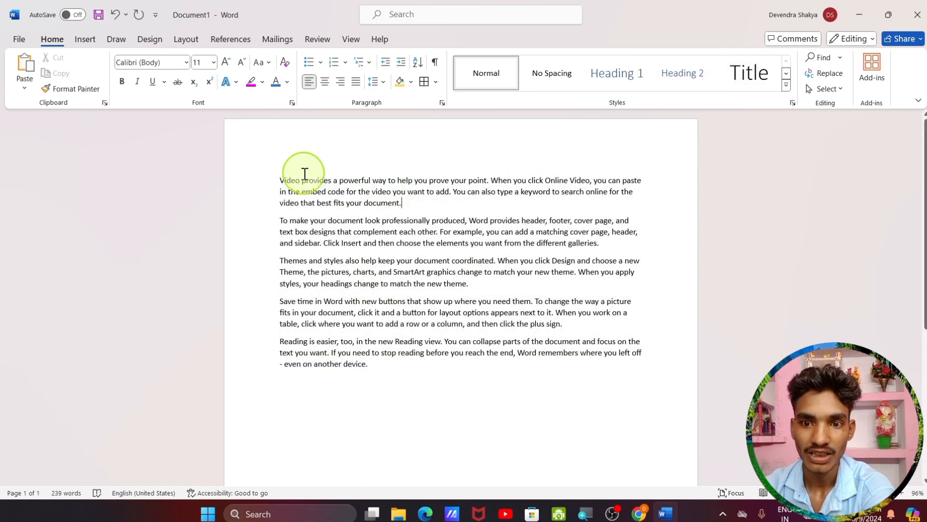
Apply the Title style to 'Video provides a powerful' and expand the Styles gallery
{"action": "left_click_drag", "start_coordinate": [279, 180], "coordinate": [372, 180]}
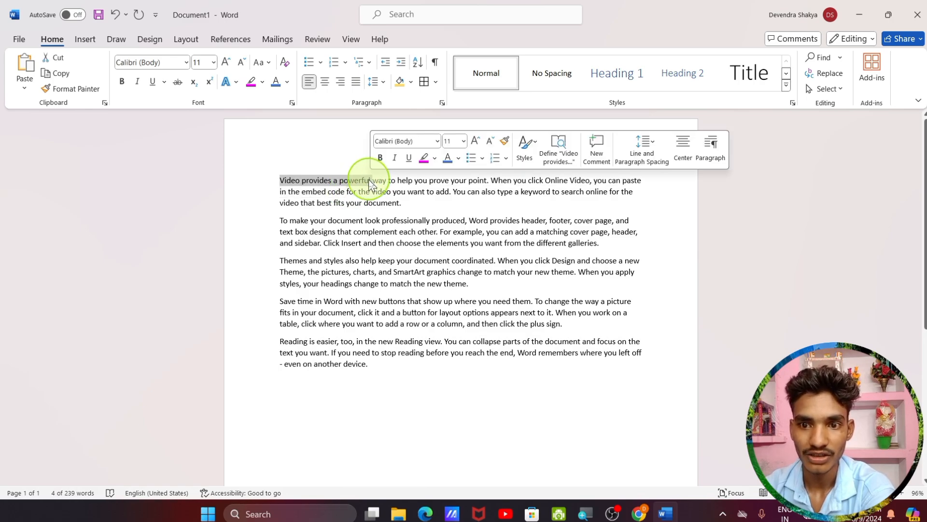
{"action": "left_click", "coordinate": [751, 85]}
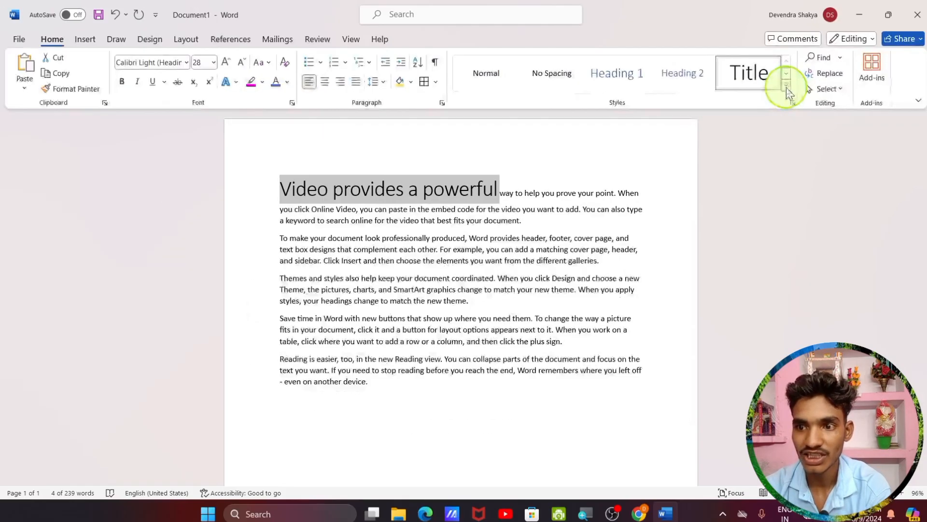
{"action": "left_click", "coordinate": [787, 88]}
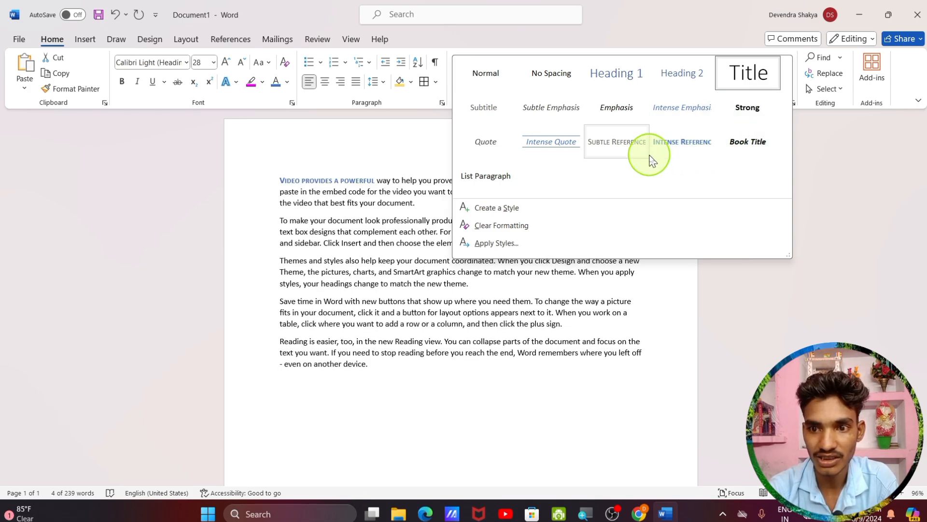
Cancel Create a Style, then use Clear Formatting to return the words to Normal
{"action": "left_click", "coordinate": [490, 213]}
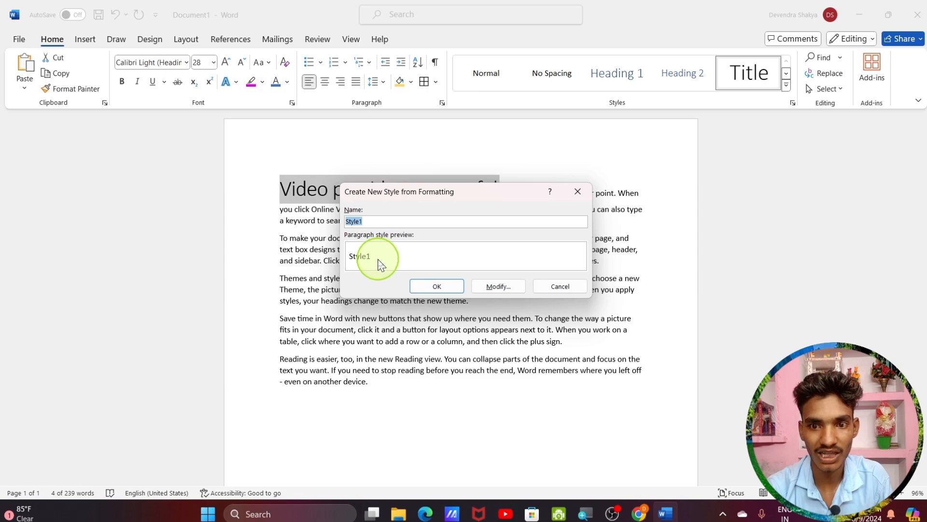
{"action": "left_click", "coordinate": [577, 191]}
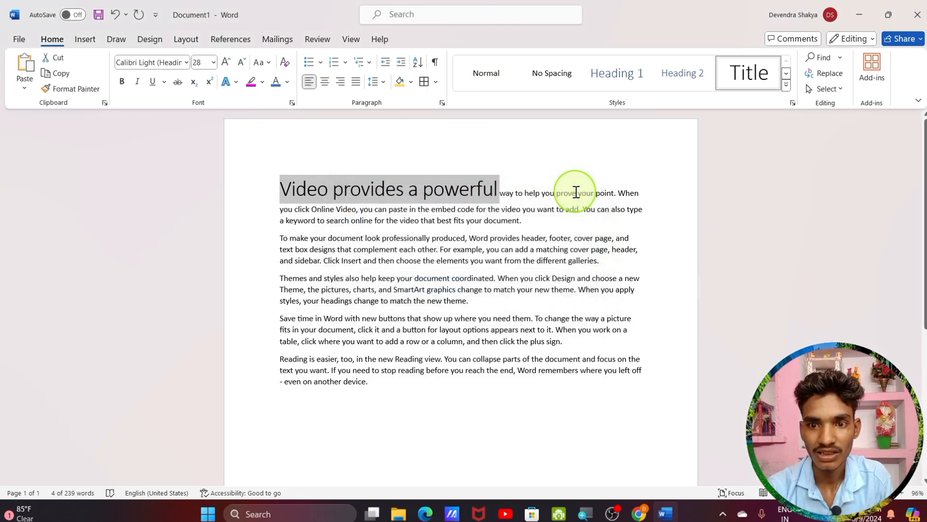
{"action": "left_click", "coordinate": [787, 85]}
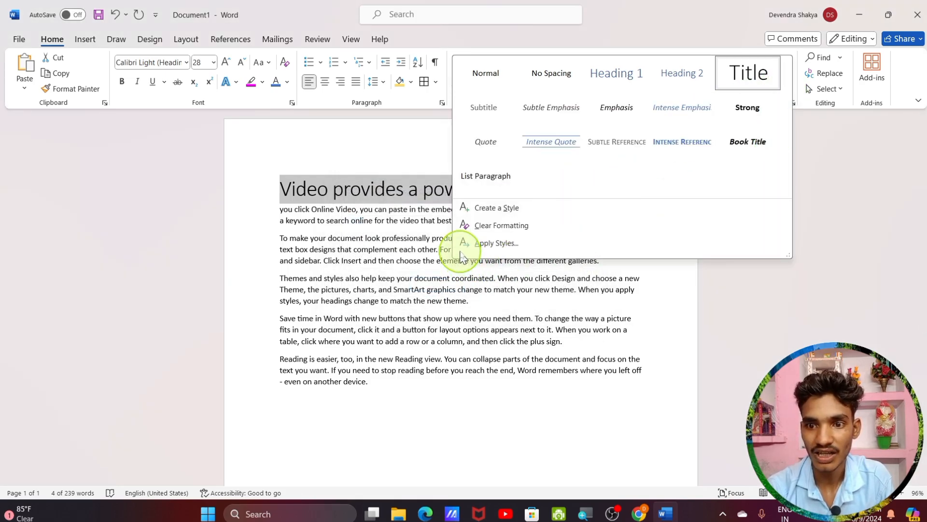
{"action": "left_click", "coordinate": [497, 227]}
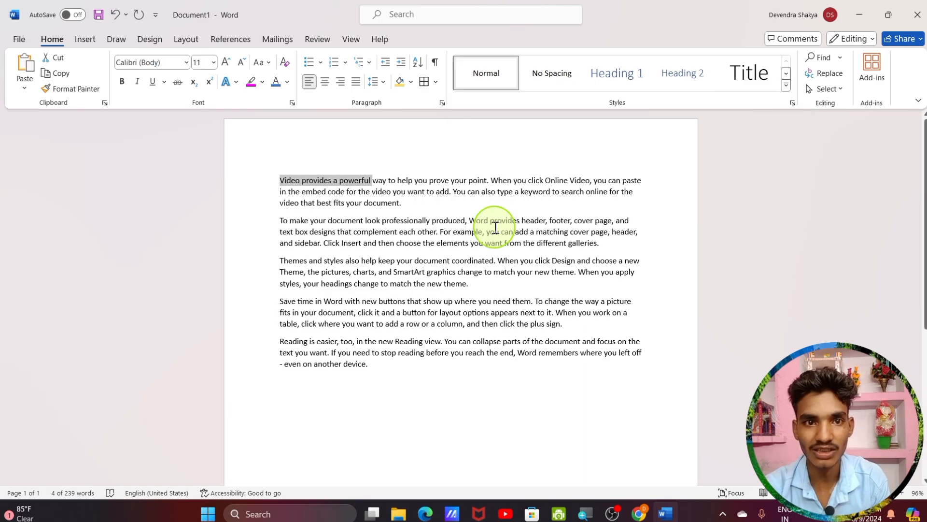
Reapply the Title style to the opening words through the Apply Styles pane, then close it
{"action": "left_click", "coordinate": [786, 86]}
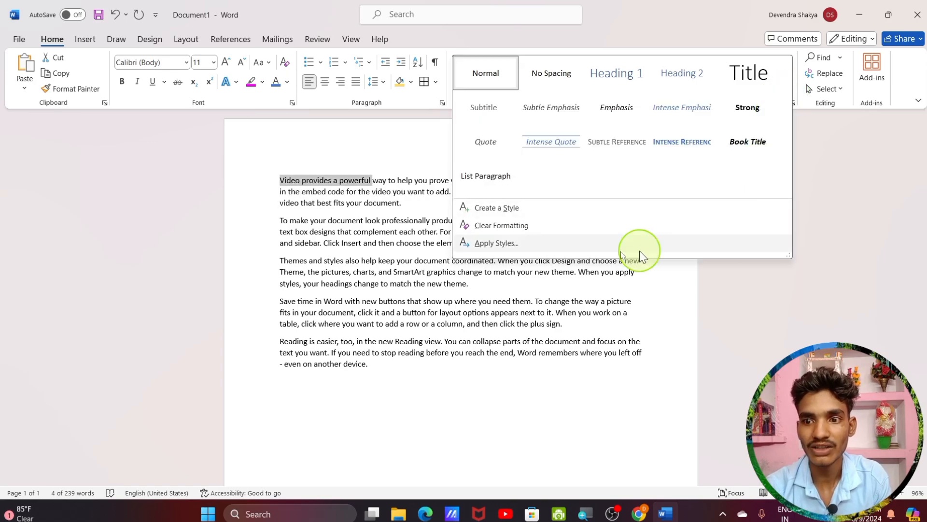
{"action": "left_click", "coordinate": [492, 244]}
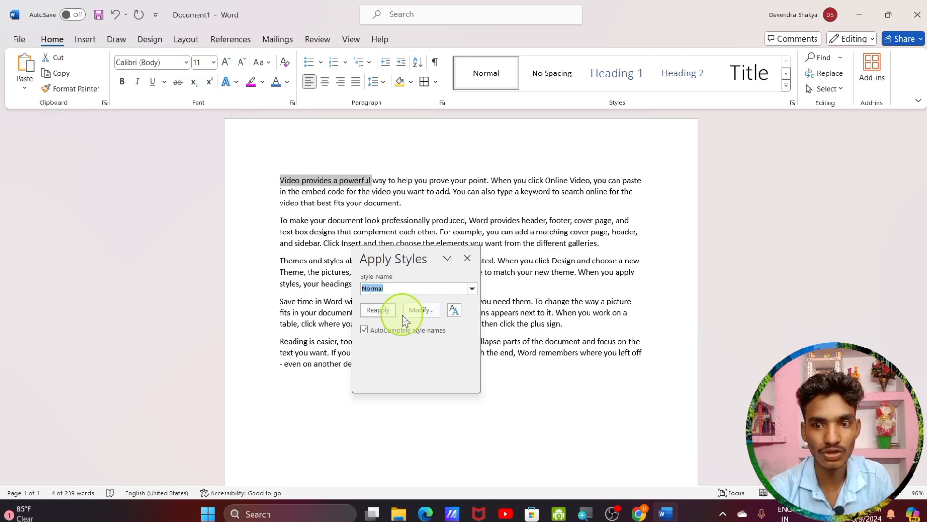
{"action": "left_click", "coordinate": [471, 288]}
{"action": "scroll", "coordinate": [404, 311], "scroll_direction": "down", "scroll_amount": 12}
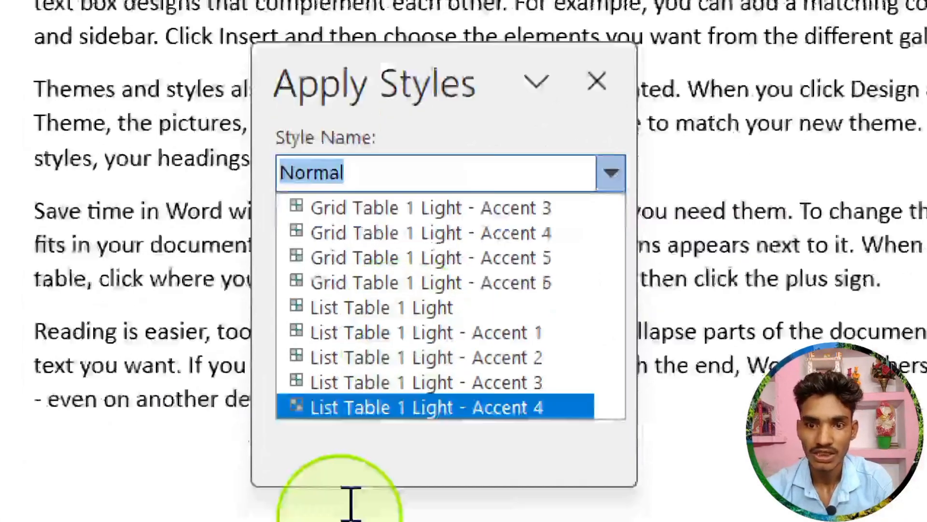
{"action": "scroll", "coordinate": [386, 260], "scroll_direction": "down", "scroll_amount": 9}
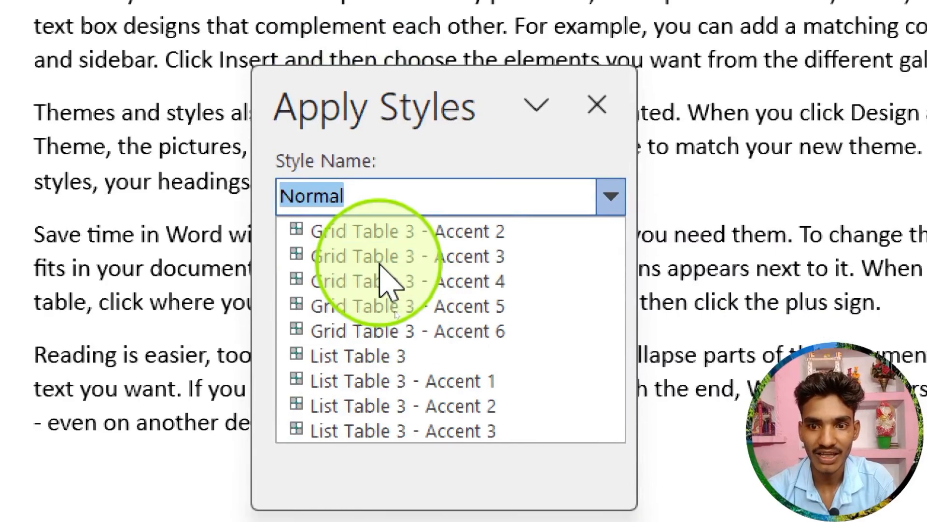
{"action": "scroll", "coordinate": [387, 280], "scroll_direction": "down", "scroll_amount": 20}
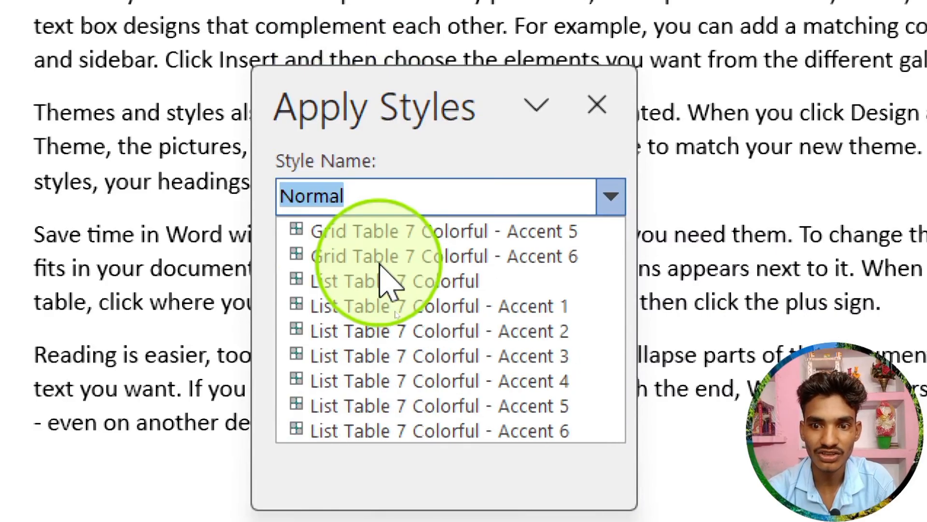
{"action": "scroll", "coordinate": [382, 275], "scroll_direction": "up", "scroll_amount": 20}
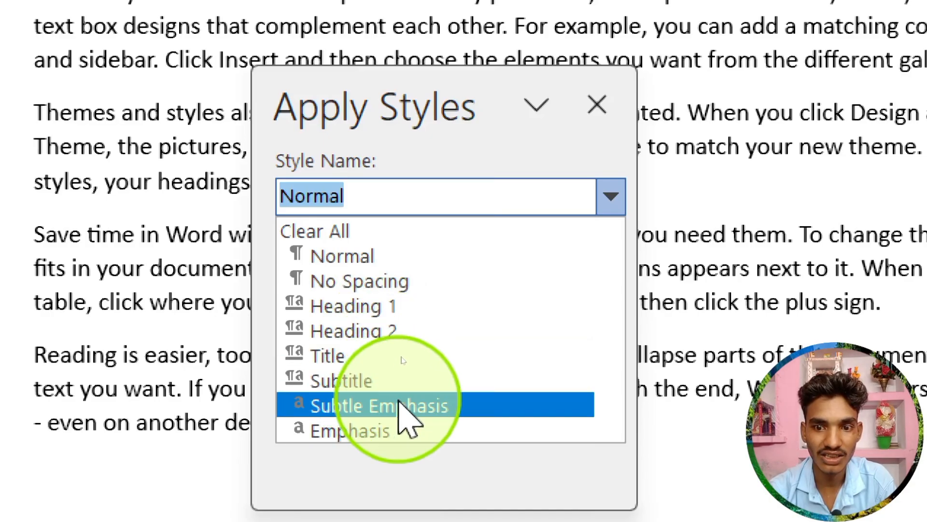
{"action": "left_click", "coordinate": [399, 357]}
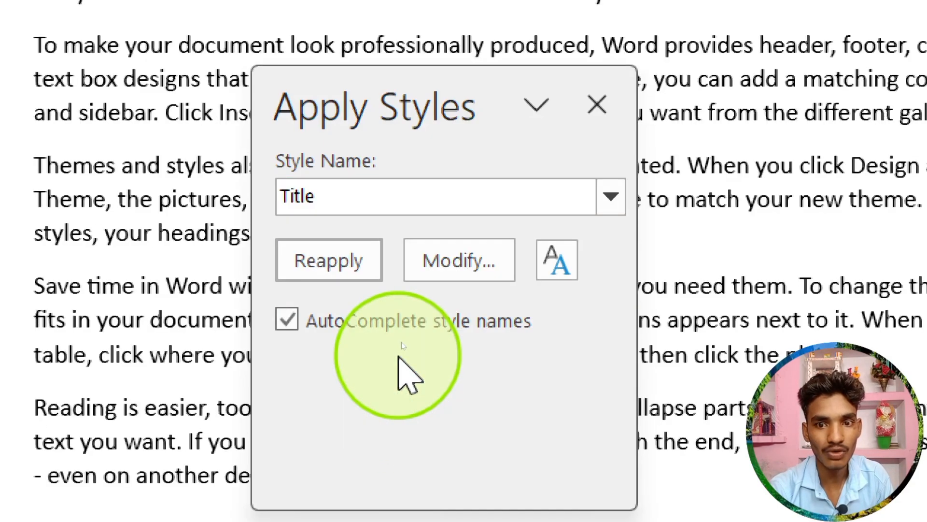
{"action": "left_click", "coordinate": [317, 270]}
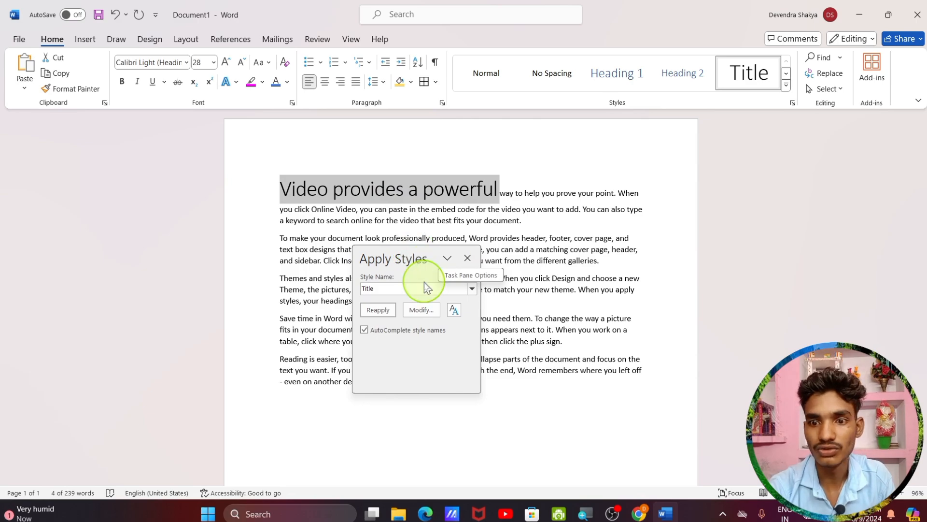
{"action": "left_click", "coordinate": [467, 258]}
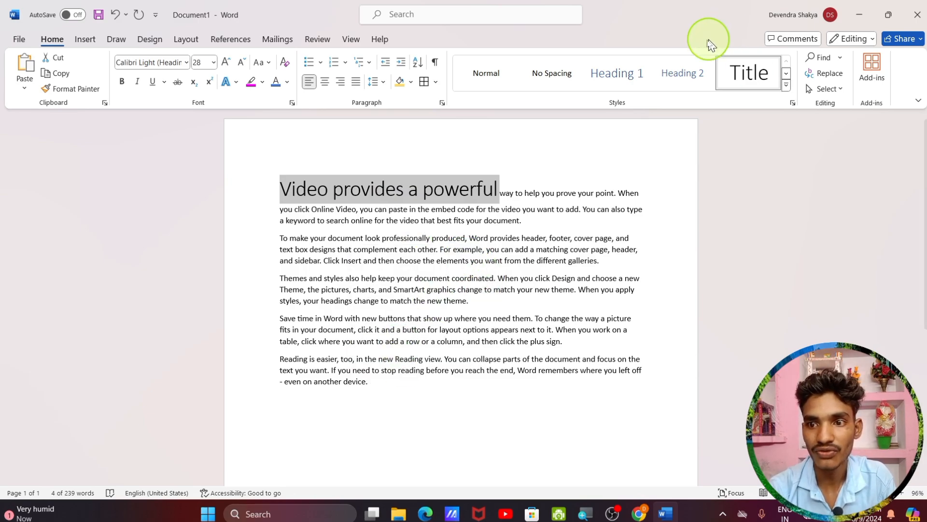
Use Clear Formatting to return 'Video provides a powerful' to Normal 11 pt Calibri
{"action": "left_click", "coordinate": [785, 86]}
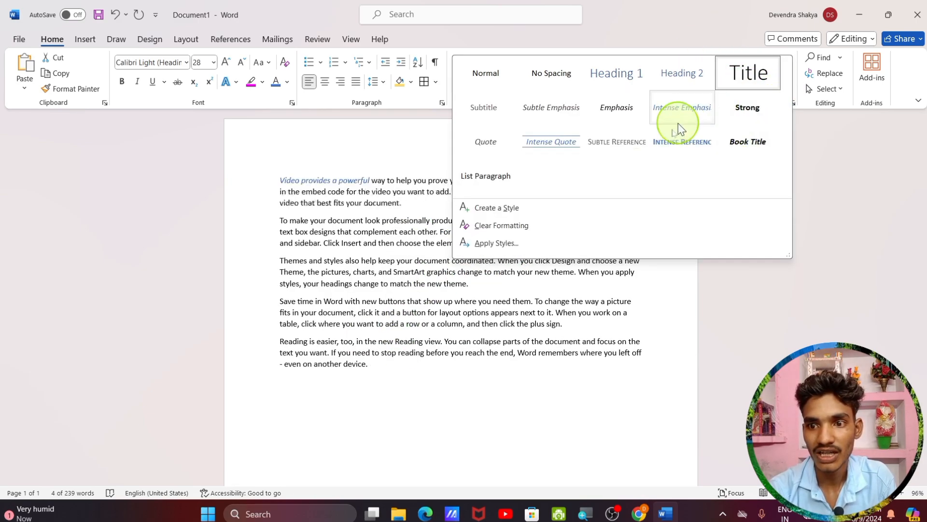
{"action": "left_click", "coordinate": [540, 229]}
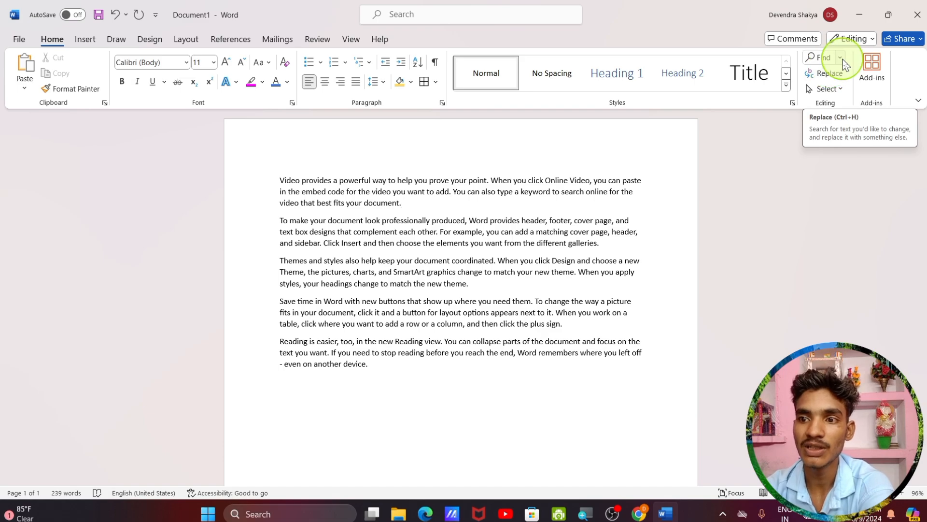
{"action": "left_click", "coordinate": [821, 58]}
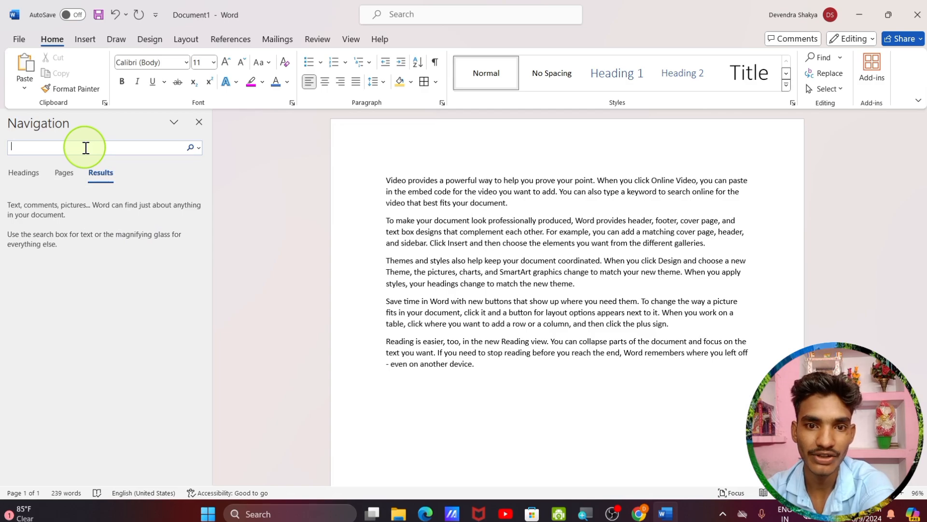
{"action": "type", "text": "D"}
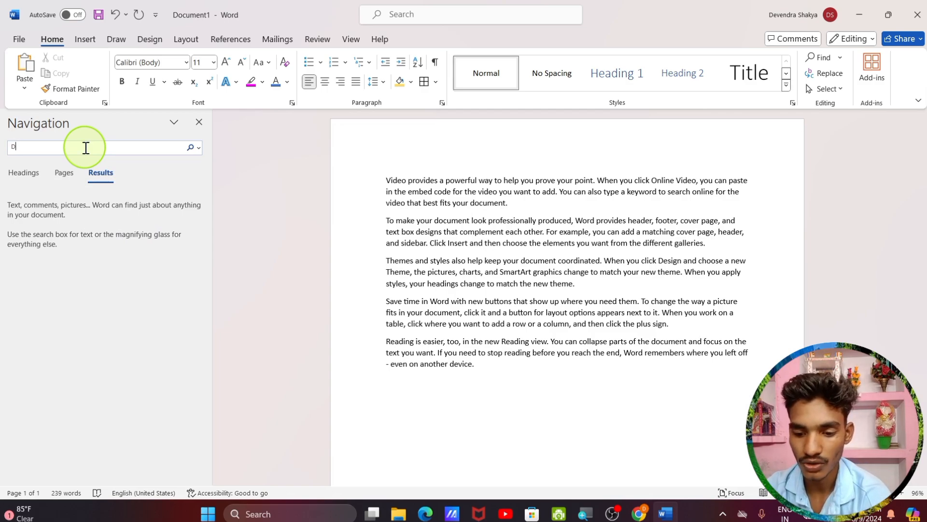
{"action": "type", "text": "OCUM"}
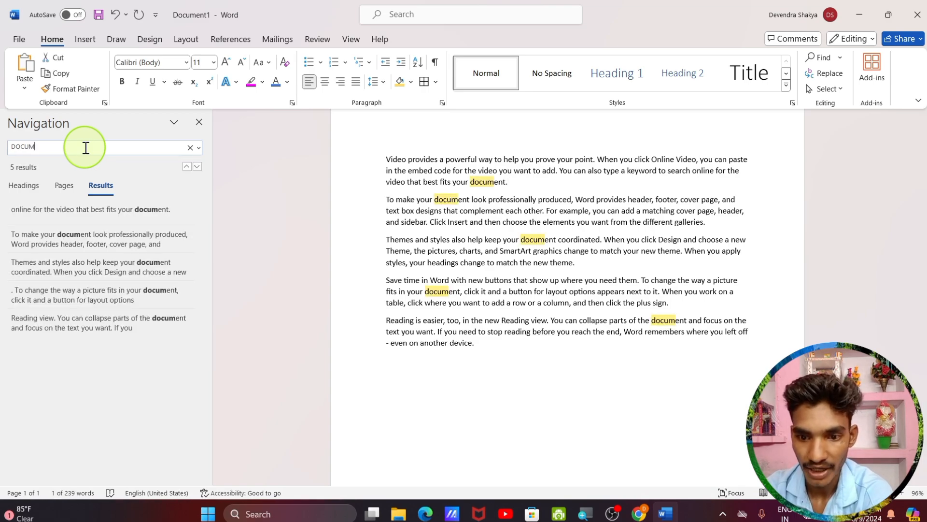
{"action": "type", "text": "ENT"}
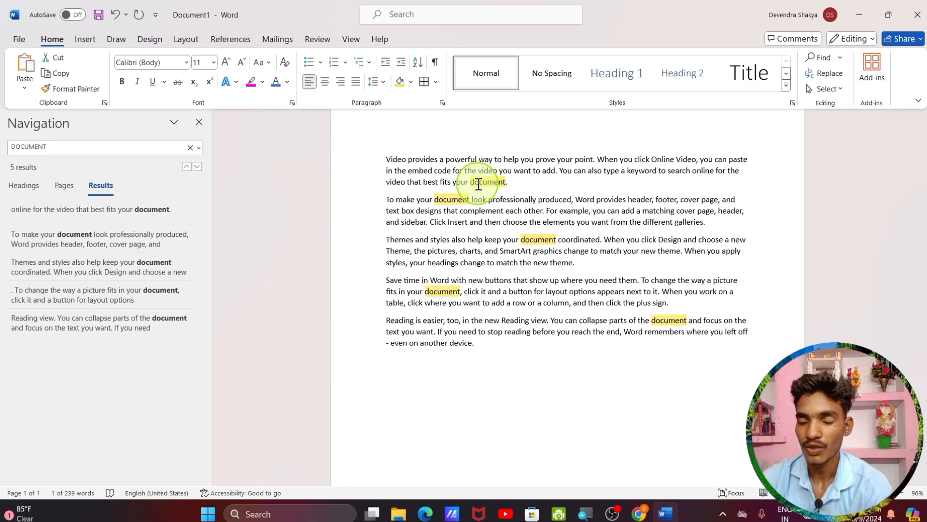
{"action": "left_click", "coordinate": [199, 122]}
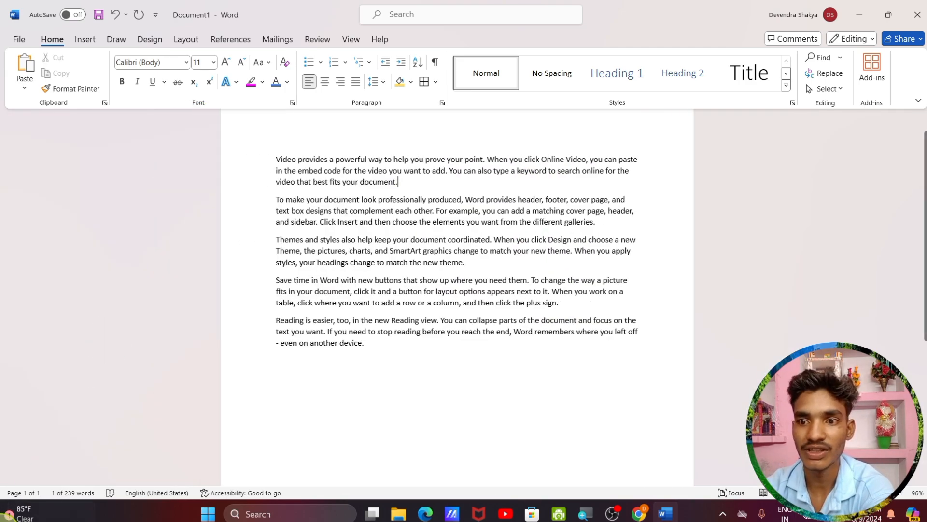
In the Replace dialog, set Find what to VIDEO and Replace with to ADIO
{"action": "left_click", "coordinate": [840, 77]}
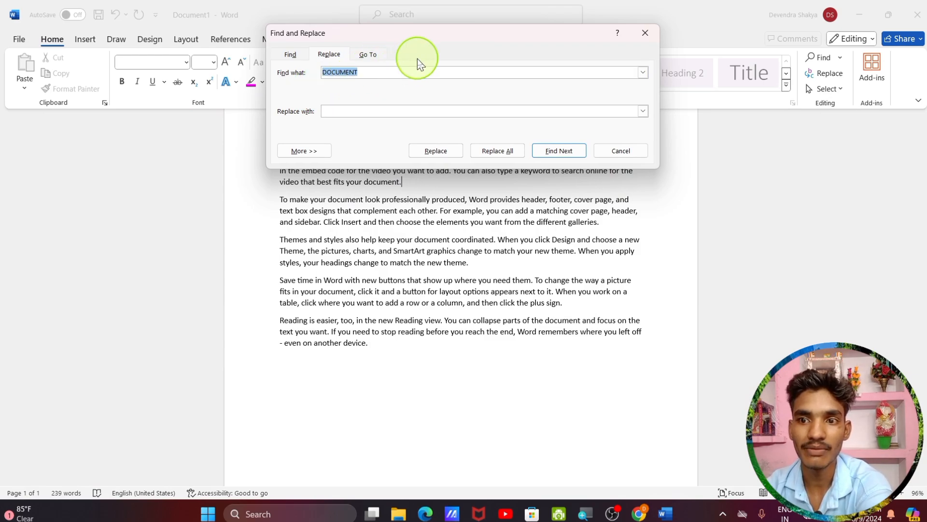
{"action": "left_click_drag", "start_coordinate": [424, 37], "coordinate": [214, 316]}
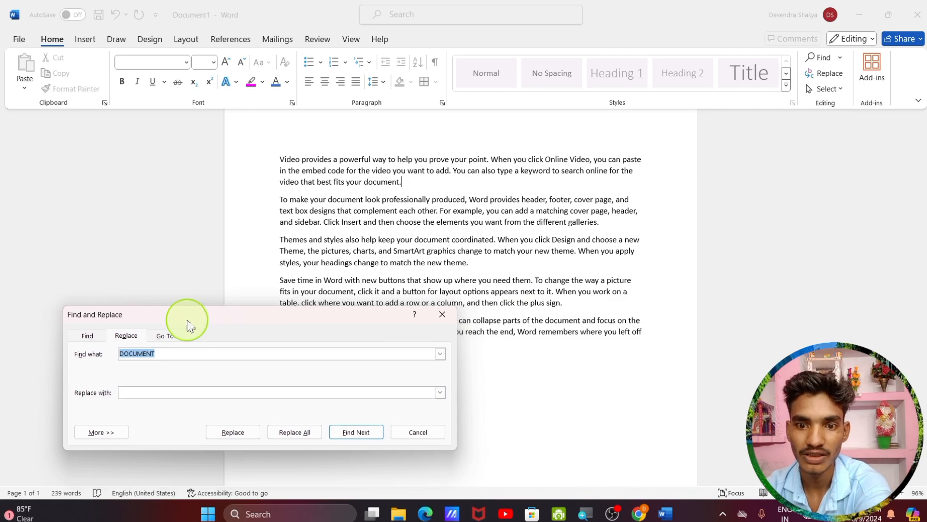
{"action": "left_click", "coordinate": [176, 354]}
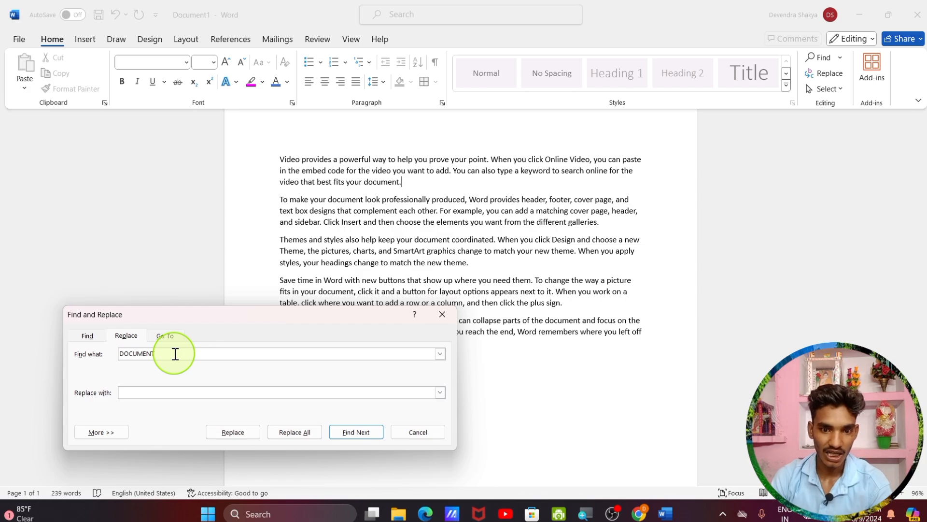
{"action": "key", "text": "BackSpace"}
{"action": "key", "text": "BackSpace"}
{"action": "key", "text": "BackSpace"}
{"action": "key", "text": "BackSpace"}
{"action": "key", "text": "BackSpace"}
{"action": "key", "text": "BackSpace"}
{"action": "key", "text": "BackSpace"}
{"action": "key", "text": "BackSpace"}
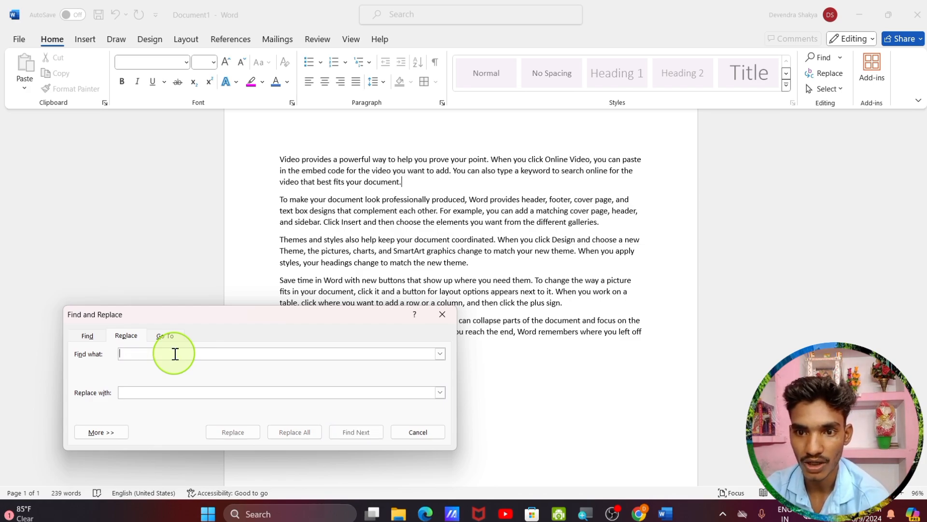
{"action": "type", "text": "VIDEO"}
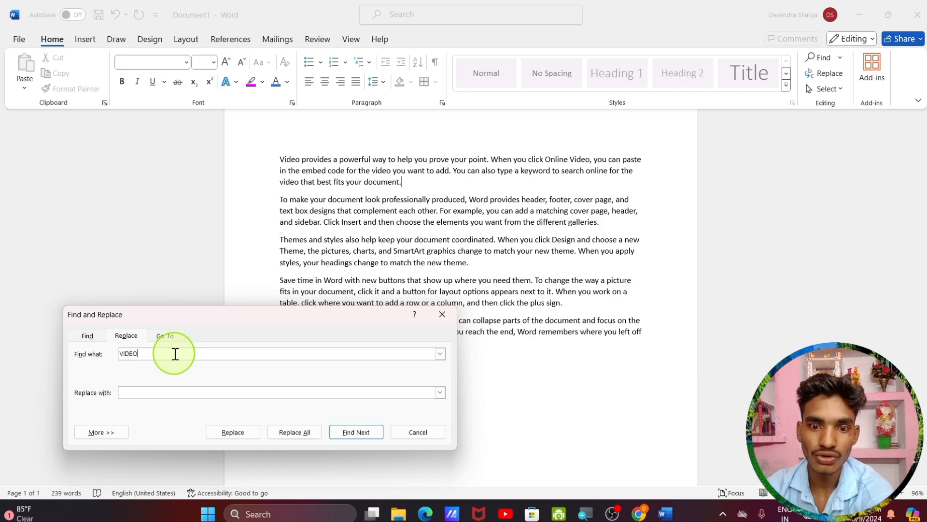
{"action": "left_click", "coordinate": [162, 394]}
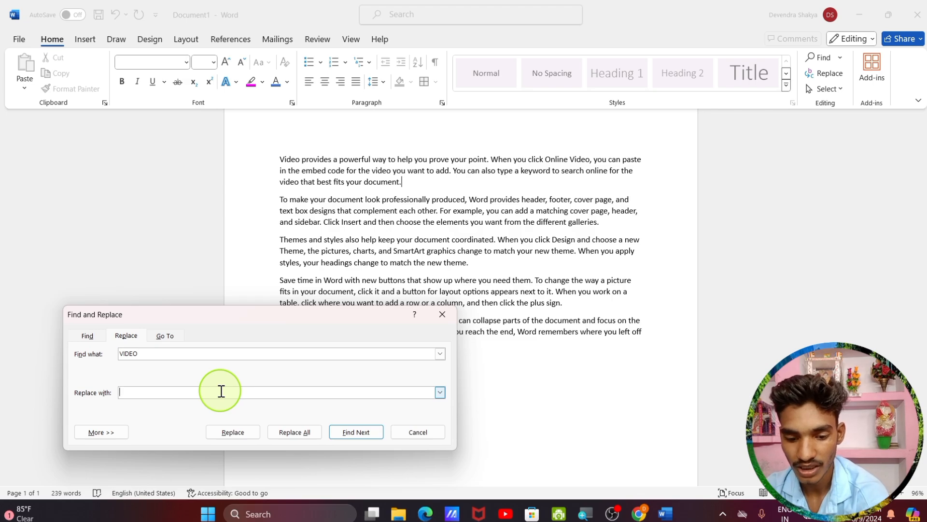
{"action": "type", "text": "ADIO"}
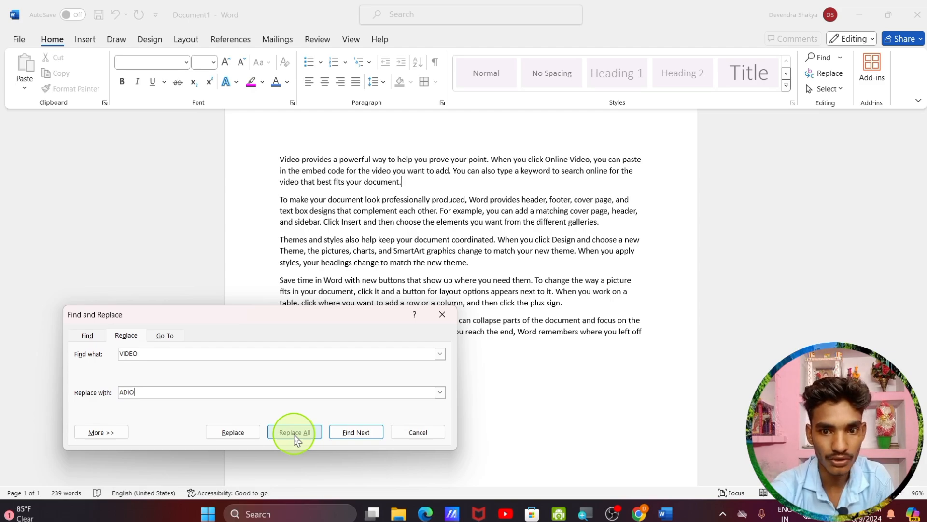
Replace all occurrences, making 4 replacements, and dismiss the count message
{"action": "left_click", "coordinate": [282, 159]}
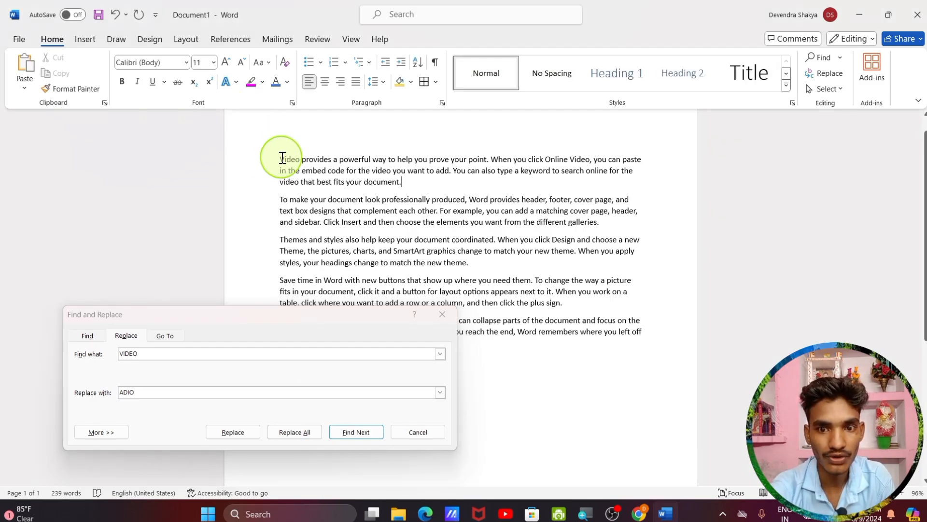
{"action": "left_click", "coordinate": [248, 325]}
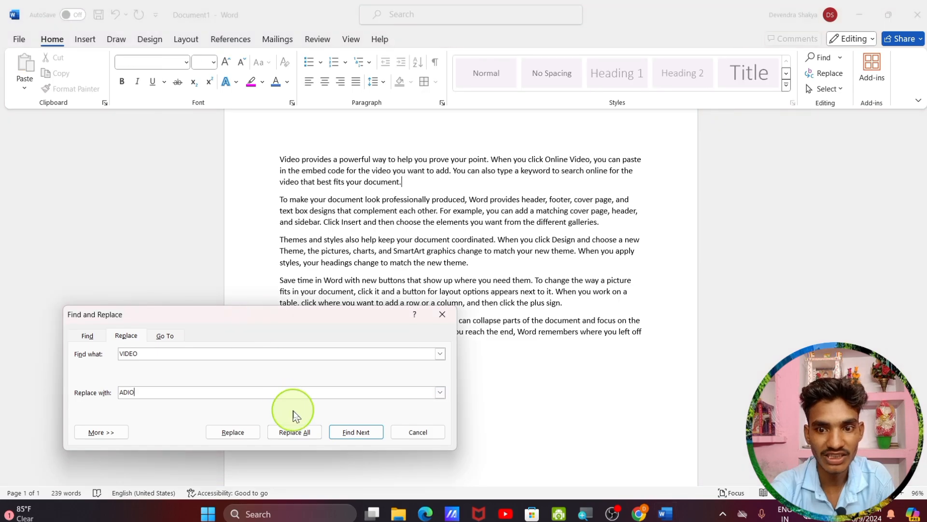
{"action": "left_click", "coordinate": [300, 433]}
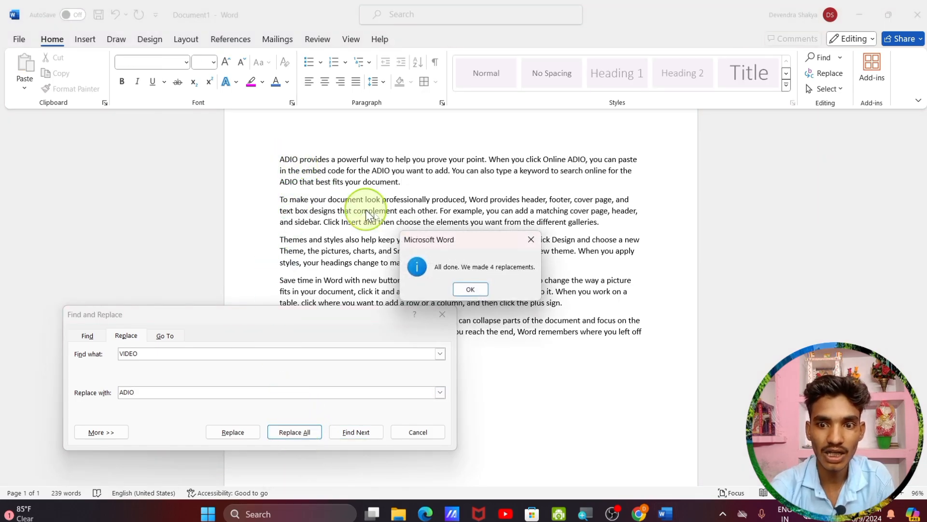
{"action": "left_click", "coordinate": [463, 290]}
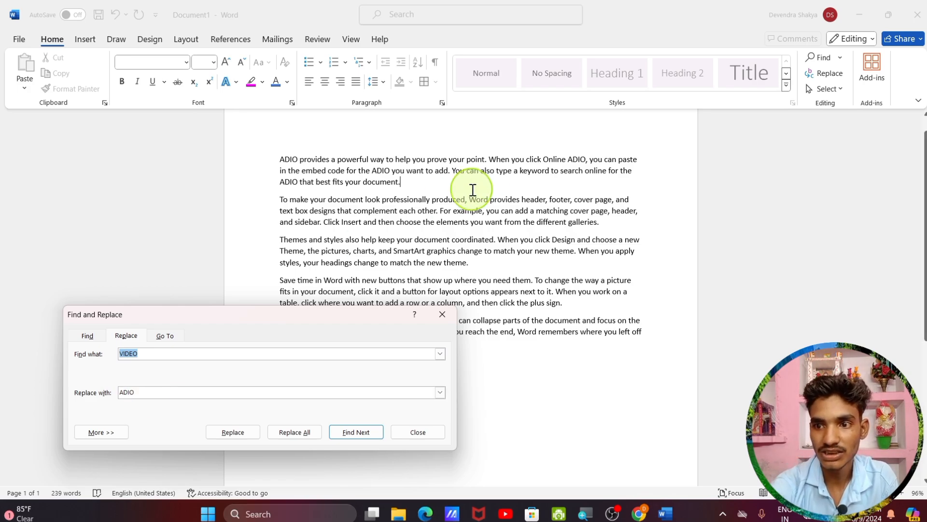
Close Find and Replace and select all document text with Select > Select All
{"action": "left_click", "coordinate": [442, 317]}
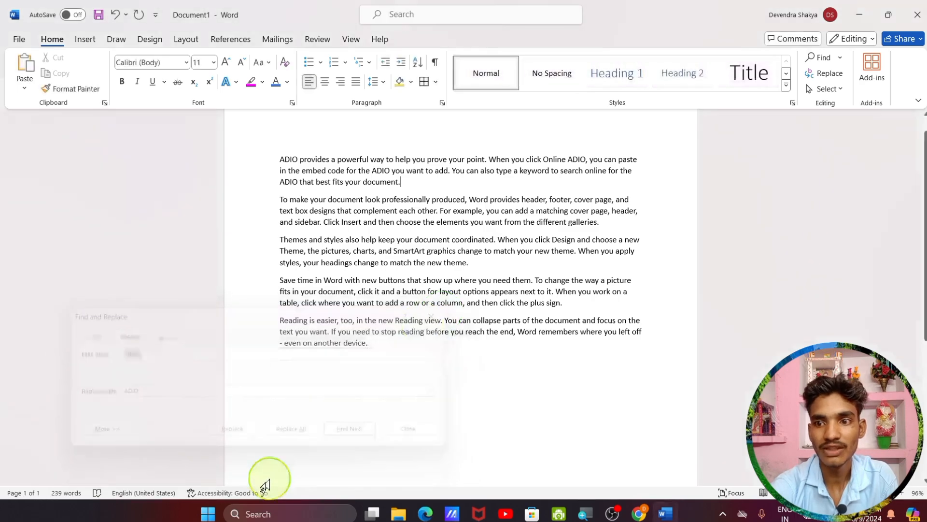
{"action": "left_click", "coordinate": [823, 91]}
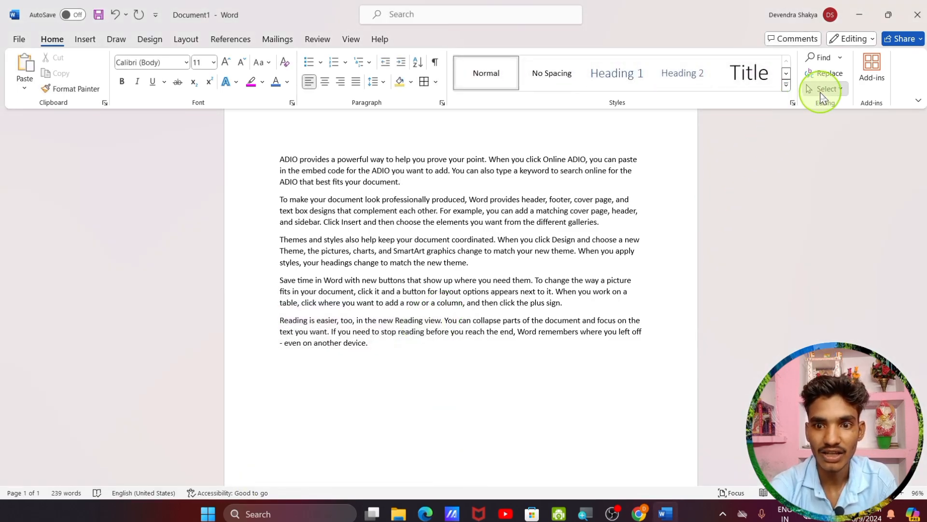
{"action": "left_click", "coordinate": [797, 106]}
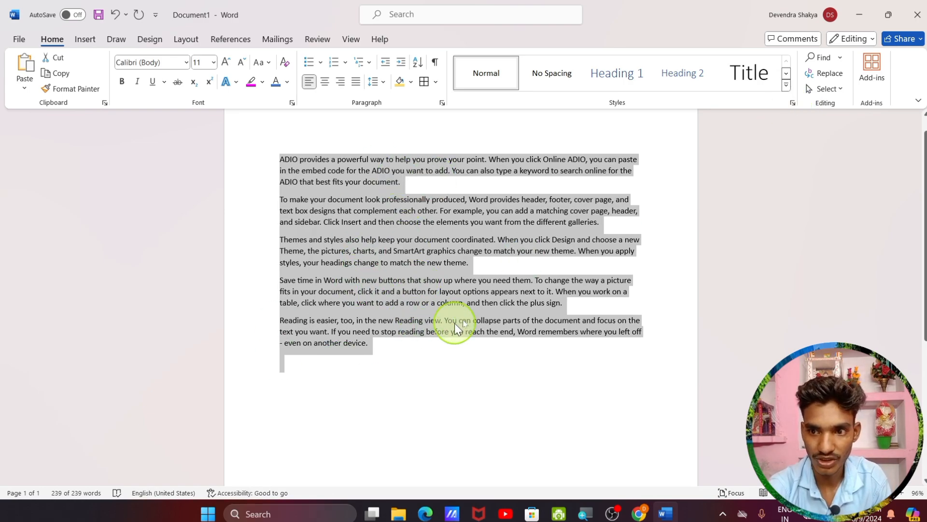
{"action": "left_click", "coordinate": [839, 89]}
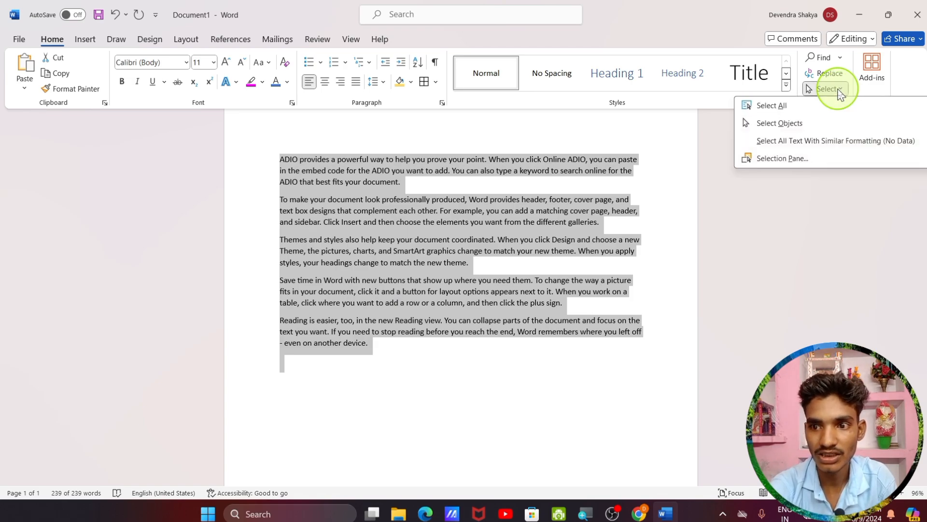
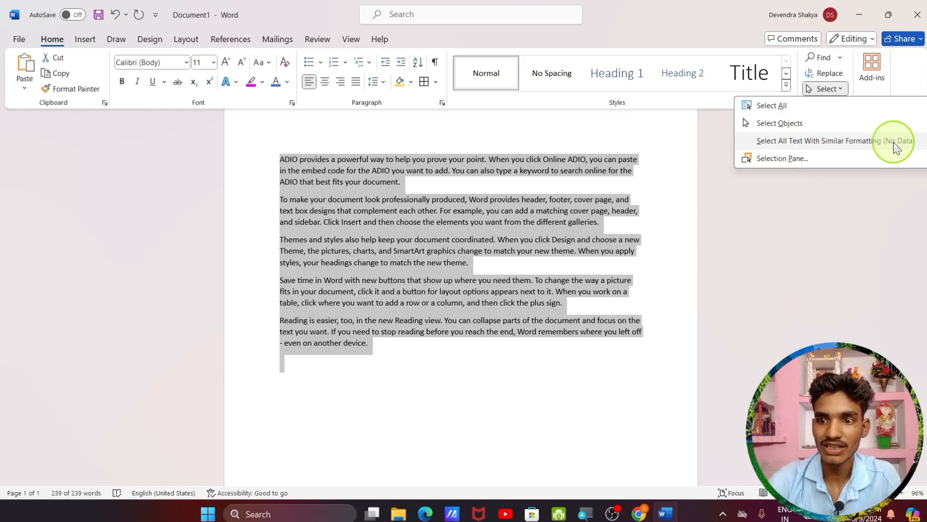
Open and close the Selection Pane, then open Add-ins, which fails to fetch add-in information
{"action": "left_click", "coordinate": [801, 158]}
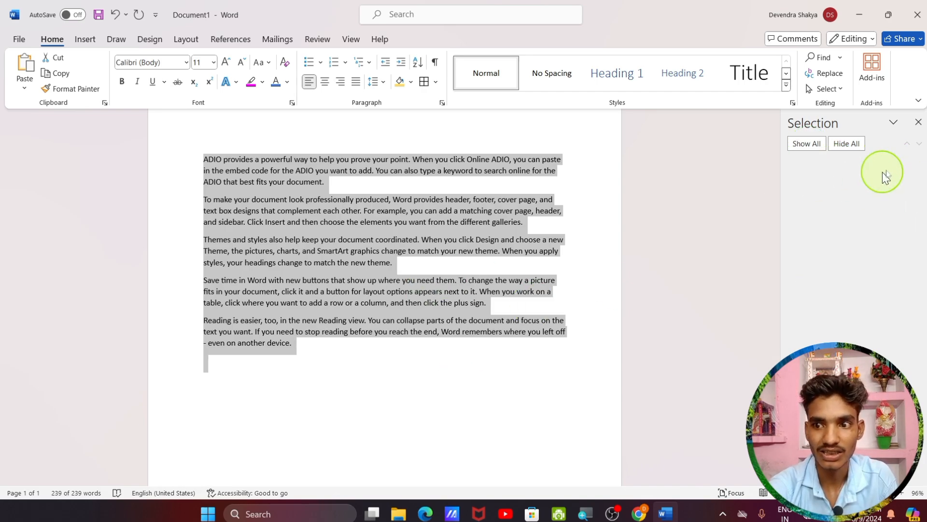
{"action": "left_click", "coordinate": [919, 122]}
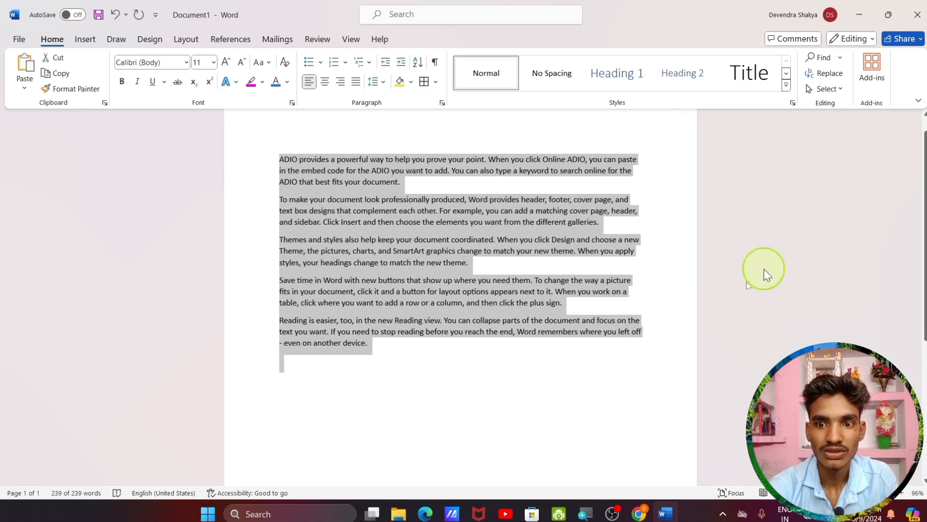
{"action": "left_click", "coordinate": [867, 68]}
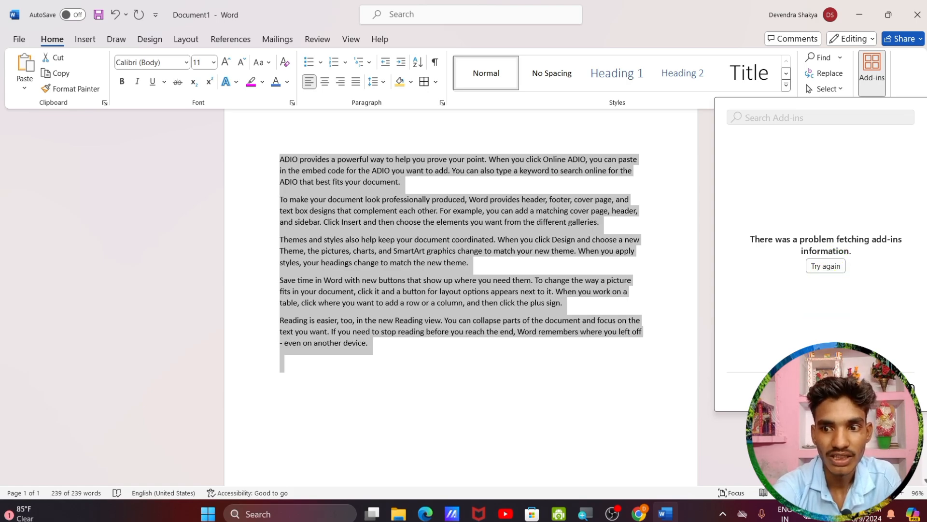
Close Add-ins, post a 'NICE' comment on the word 'device', and close the Comments pane
{"action": "left_click", "coordinate": [829, 445]}
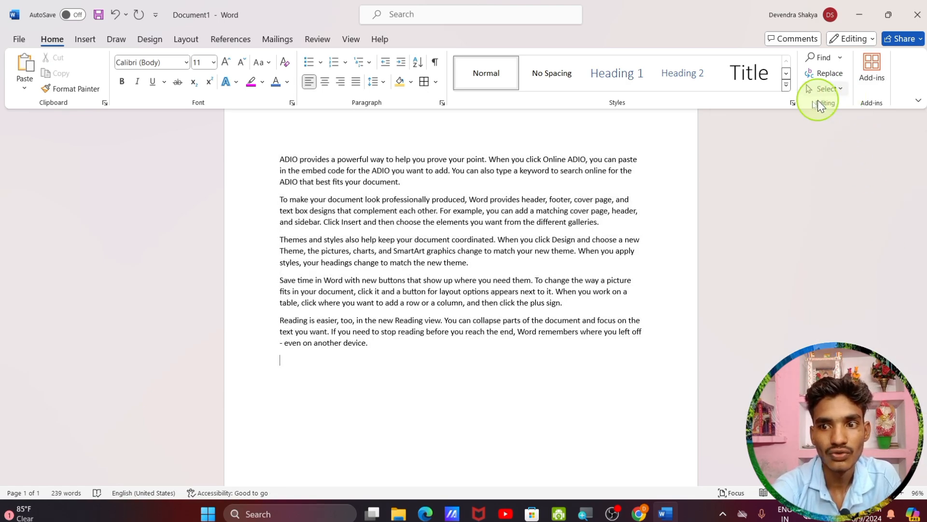
{"action": "left_click", "coordinate": [796, 41]}
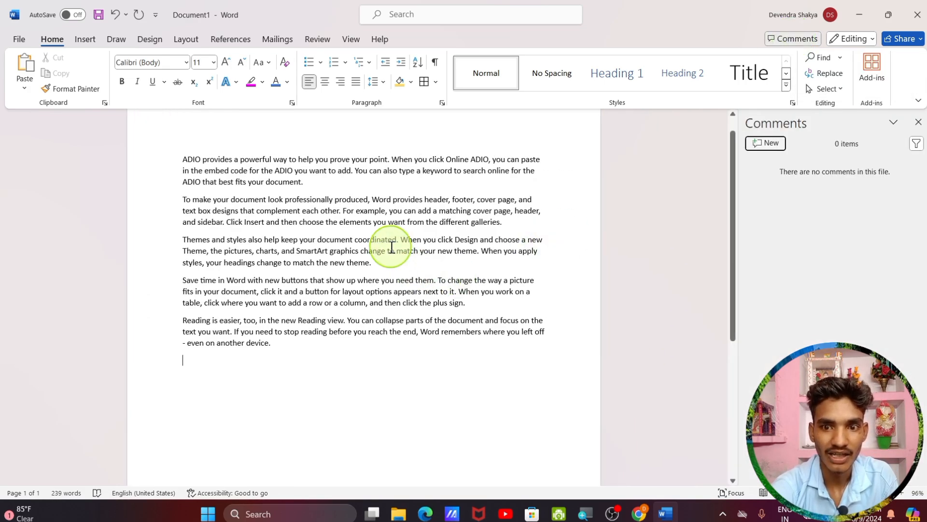
{"action": "left_click", "coordinate": [766, 143]}
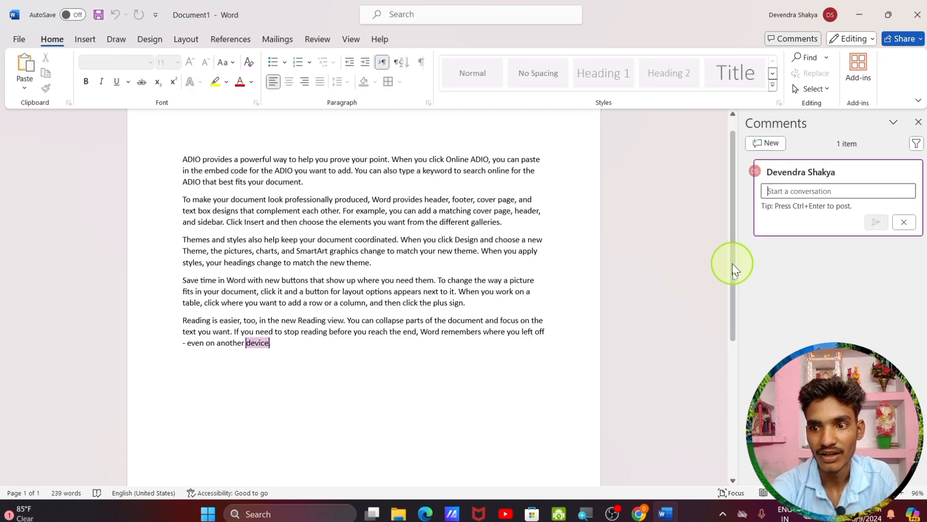
{"action": "left_click", "coordinate": [790, 218]}
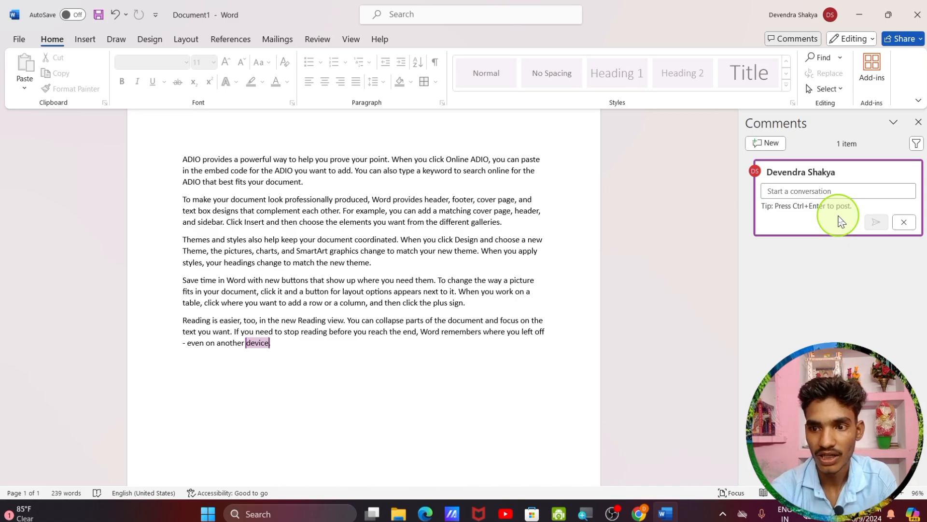
{"action": "left_click", "coordinate": [848, 190]}
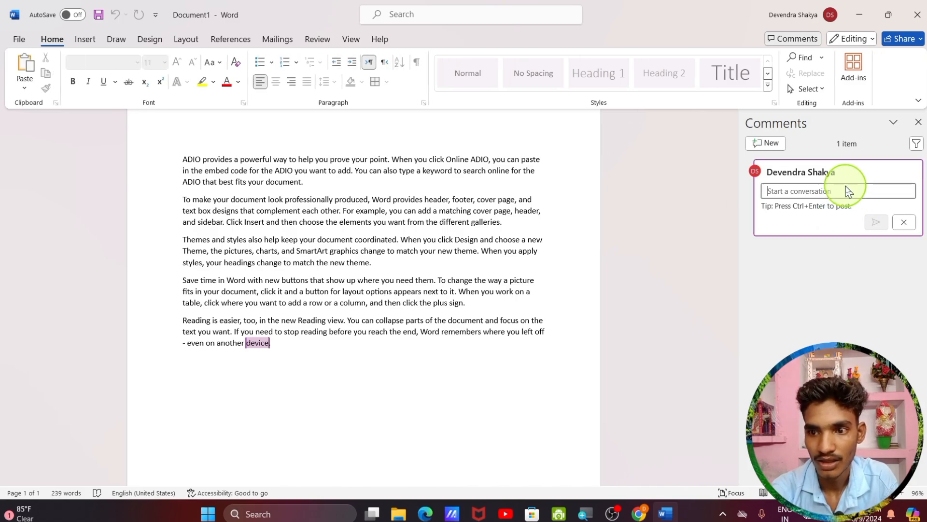
{"action": "type", "text": "NICE"}
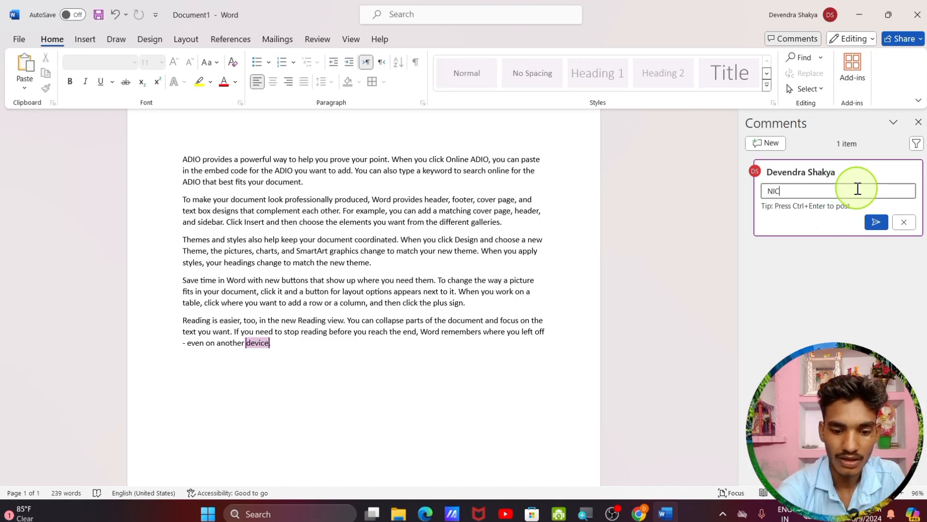
{"action": "left_click", "coordinate": [877, 223]}
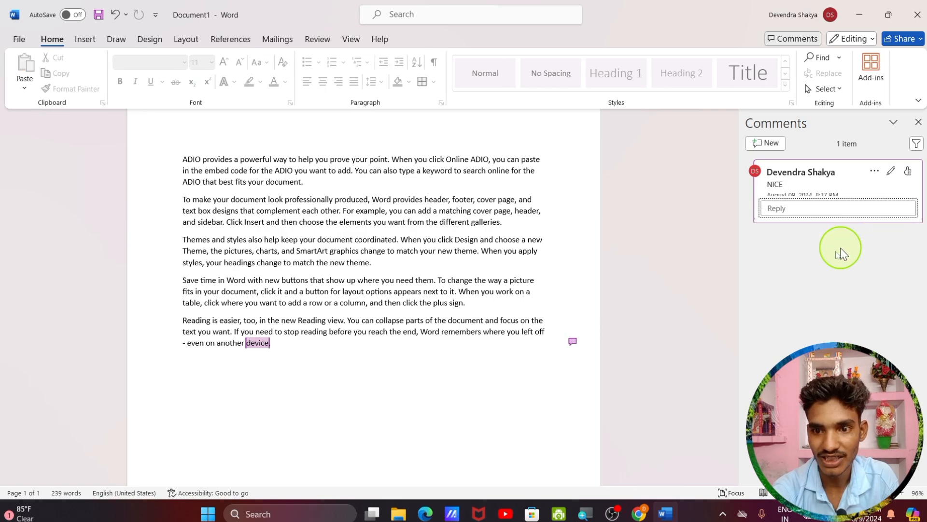
{"action": "left_click", "coordinate": [572, 343]}
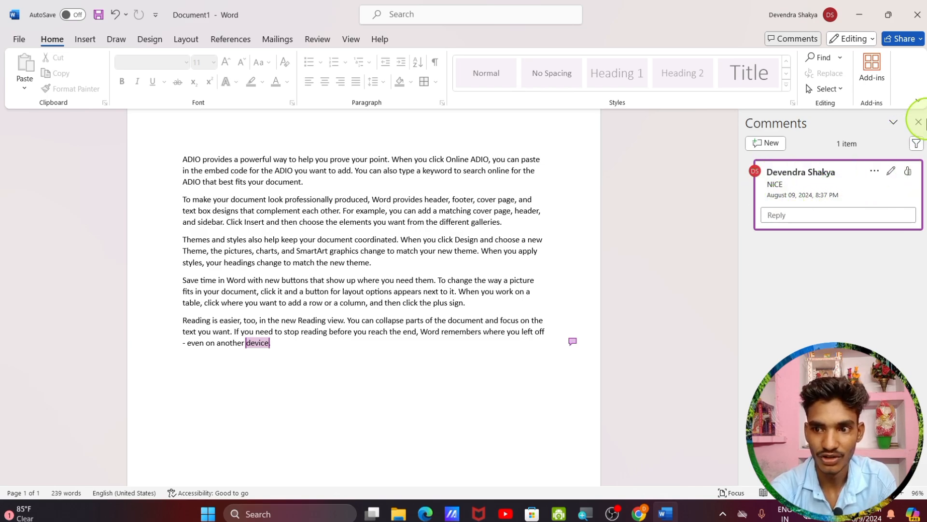
{"action": "left_click", "coordinate": [918, 122]}
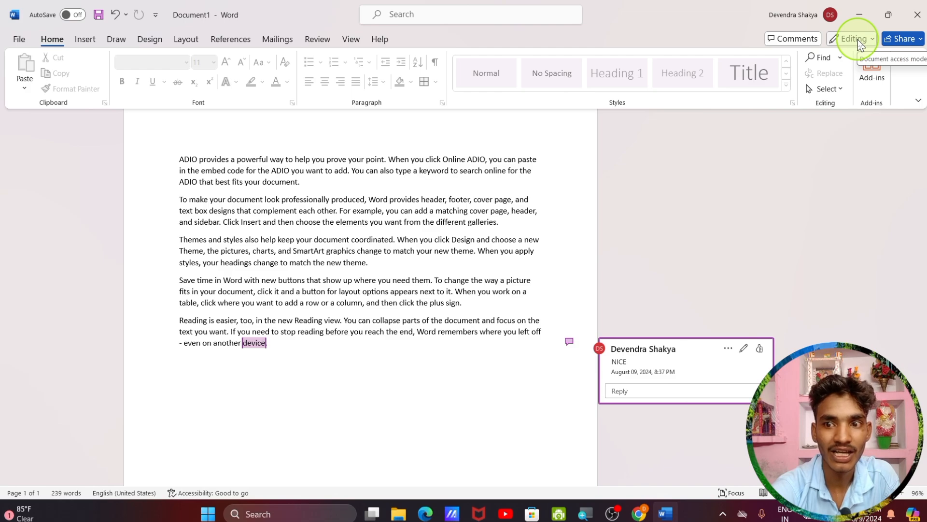
Switch the document to Viewing and back to Editing, then delete the NICE comment
{"action": "left_click", "coordinate": [872, 40]}
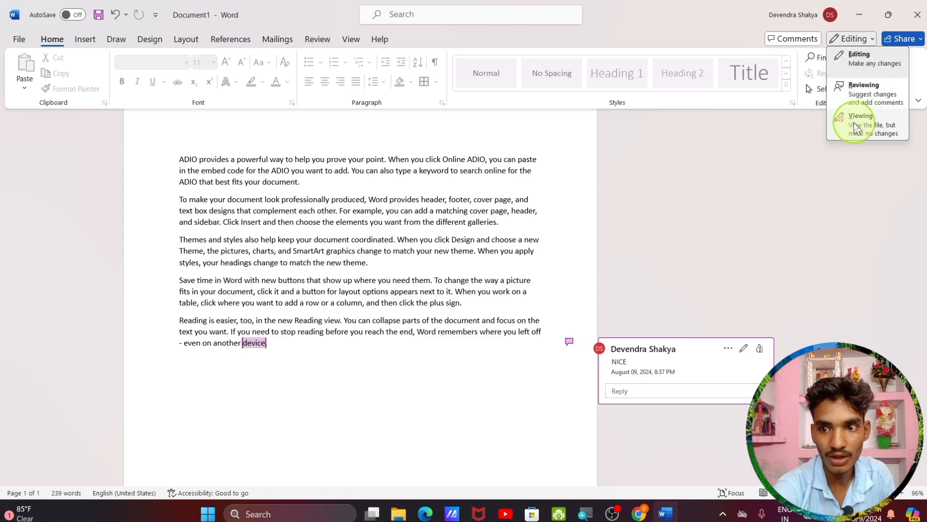
{"action": "left_click", "coordinate": [853, 122]}
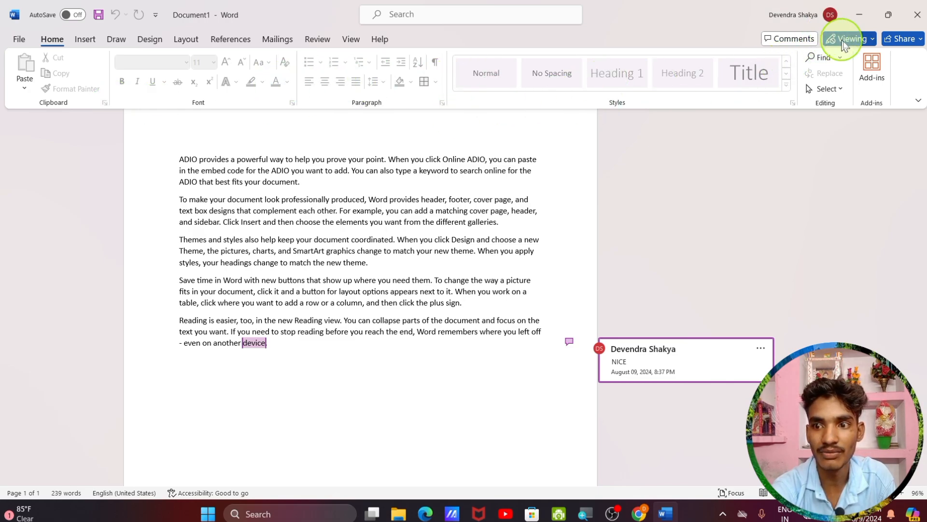
{"action": "left_click", "coordinate": [862, 39]}
{"action": "left_click", "coordinate": [869, 60]}
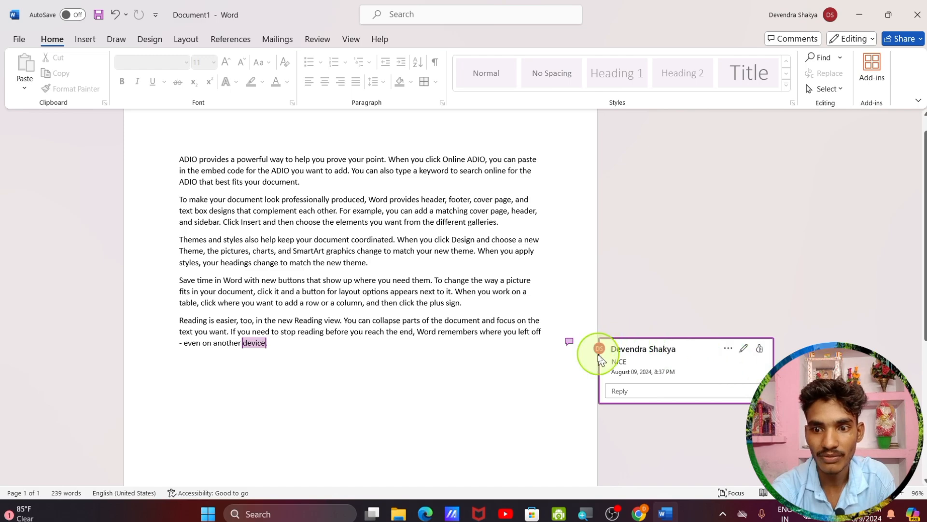
{"action": "left_click", "coordinate": [728, 348]}
{"action": "left_click", "coordinate": [748, 399]}
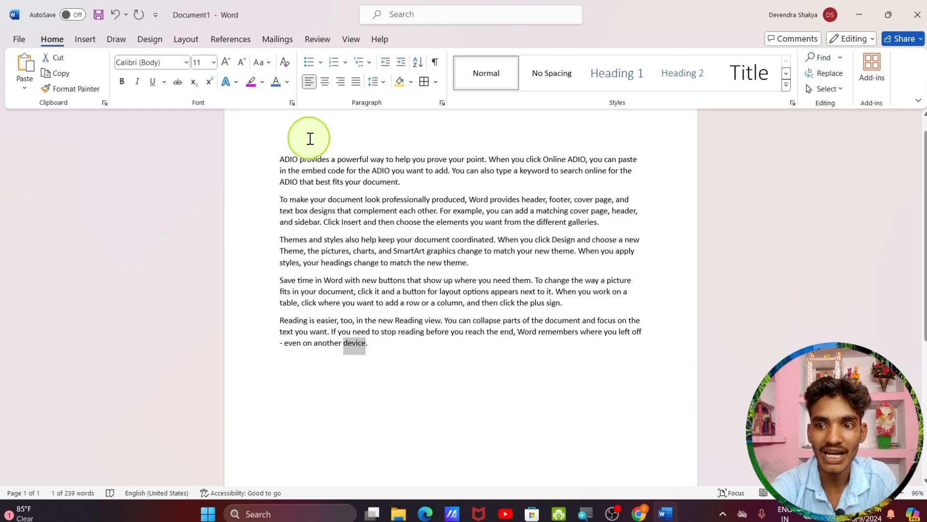
Test Viewing mode by trying to paste and select text, then return to Editing
{"action": "left_click", "coordinate": [851, 38]}
{"action": "left_click", "coordinate": [858, 116]}
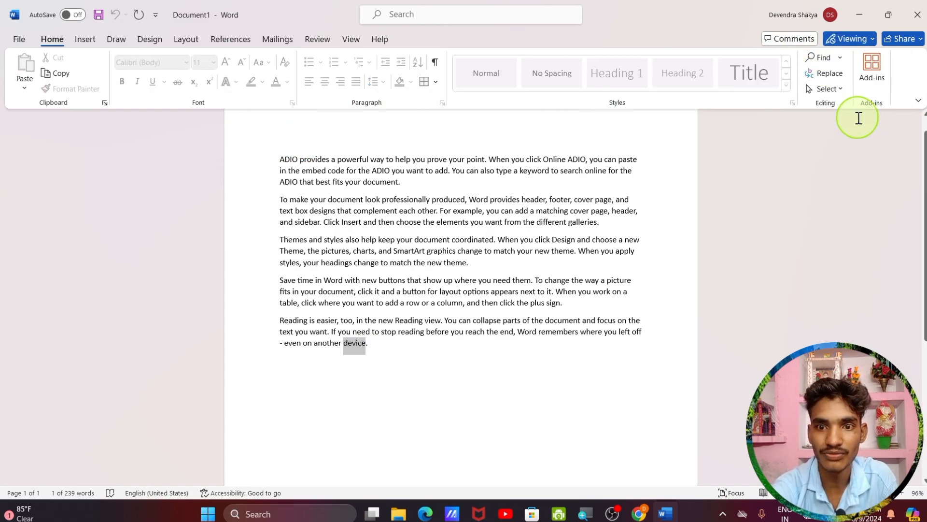
{"action": "left_click", "coordinate": [36, 86]}
{"action": "left_click", "coordinate": [177, 92]}
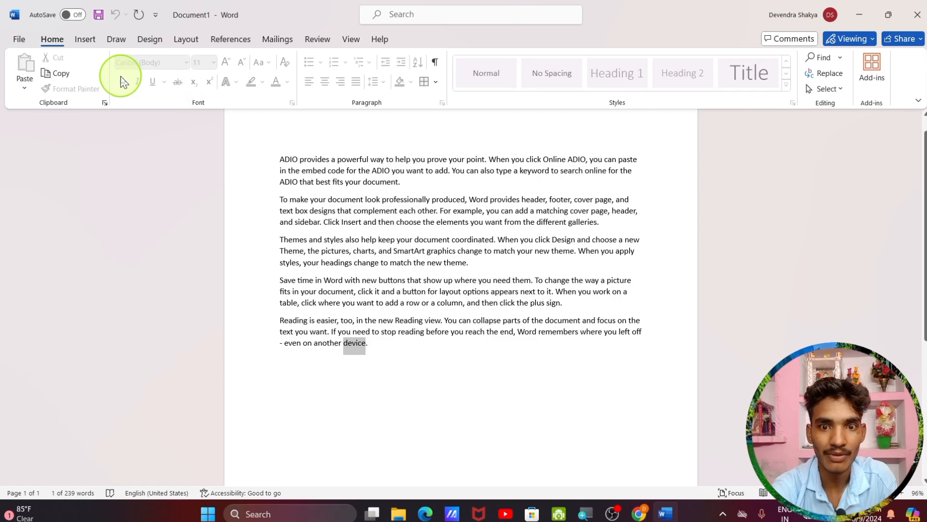
{"action": "left_click", "coordinate": [174, 111]}
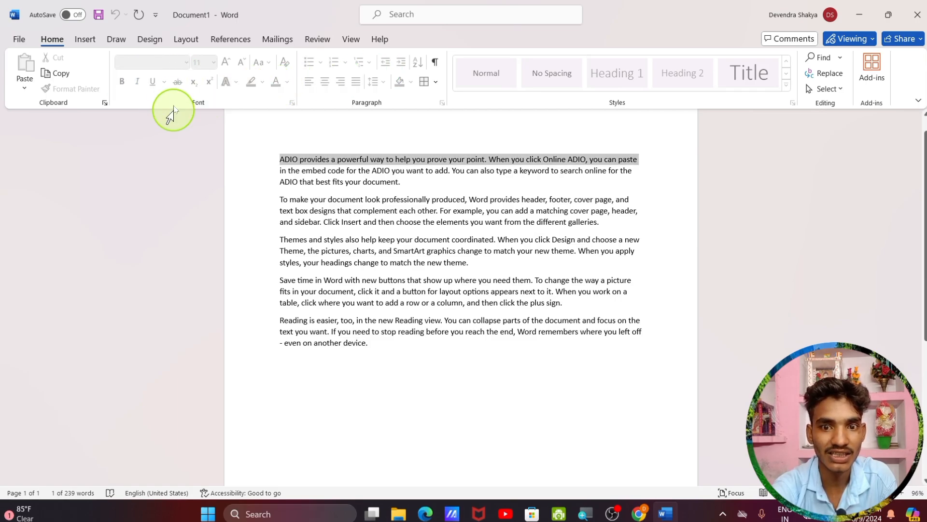
{"action": "left_click", "coordinate": [337, 110]}
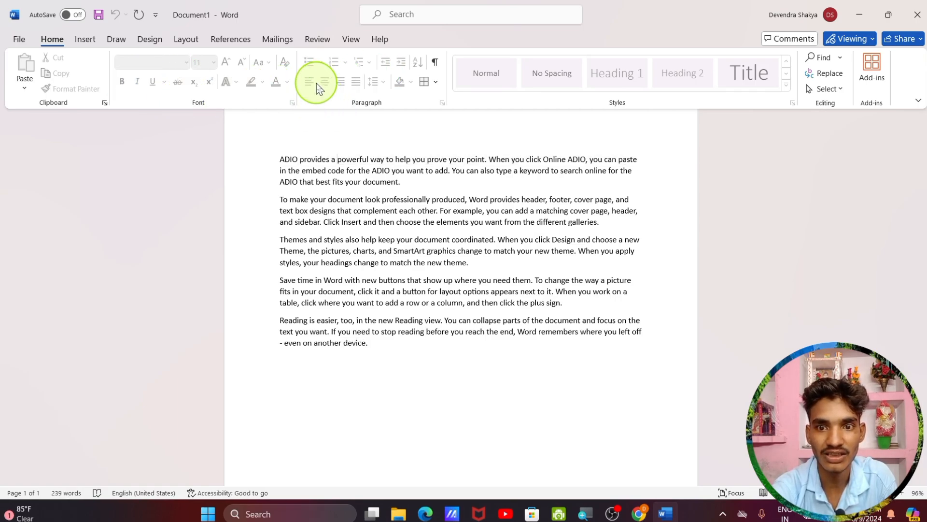
{"action": "left_click", "coordinate": [840, 38]}
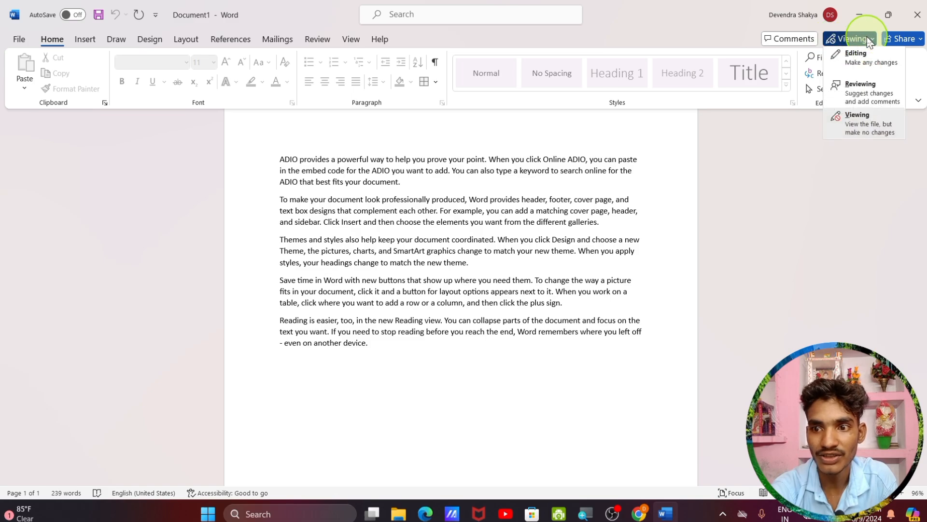
{"action": "left_click", "coordinate": [865, 51]}
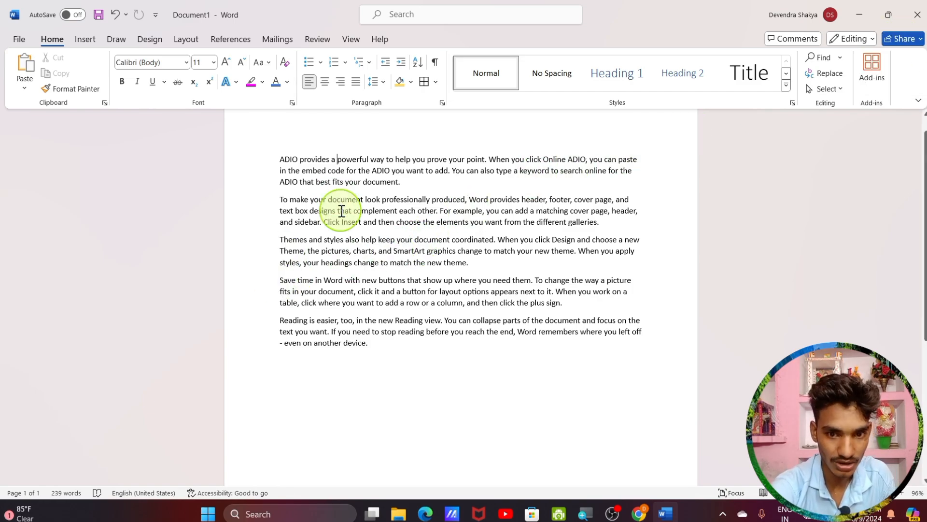
{"action": "scroll", "coordinate": [370, 350], "scroll_direction": "down", "scroll_amount": 2}
{"action": "scroll", "coordinate": [370, 350], "scroll_direction": "up", "scroll_amount": 2}
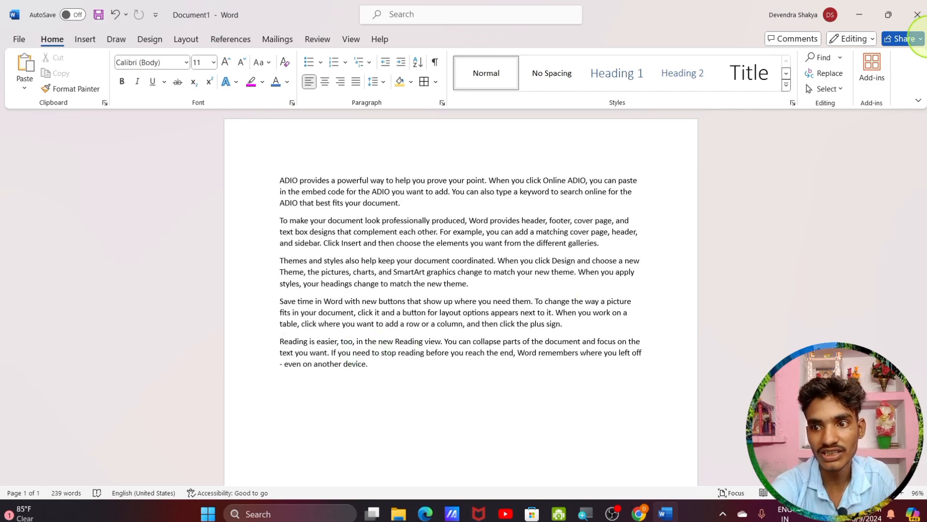
{"action": "left_click", "coordinate": [904, 38]}
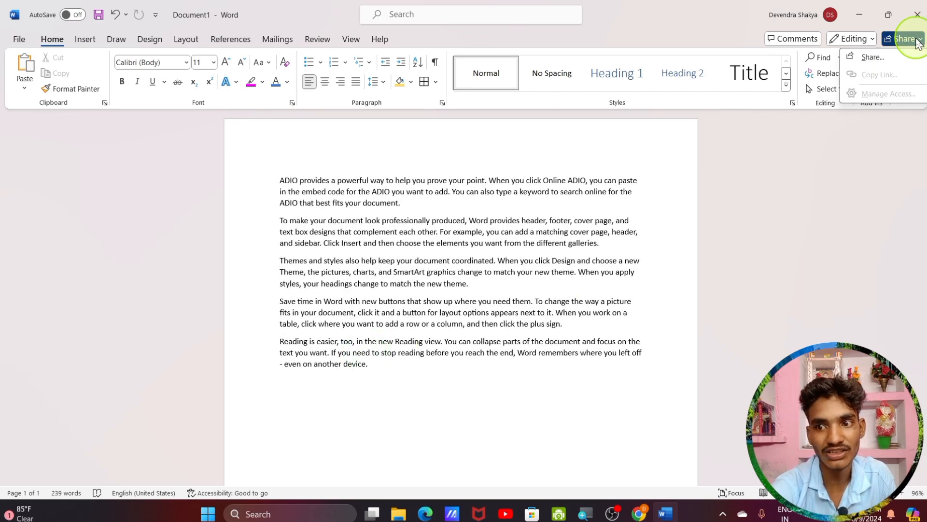
{"action": "left_click", "coordinate": [874, 57]}
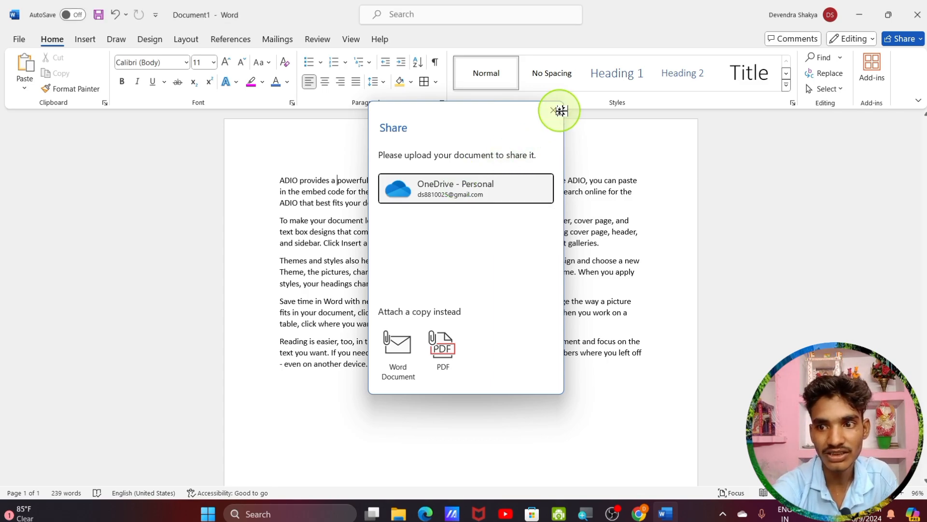
{"action": "left_click", "coordinate": [554, 110]}
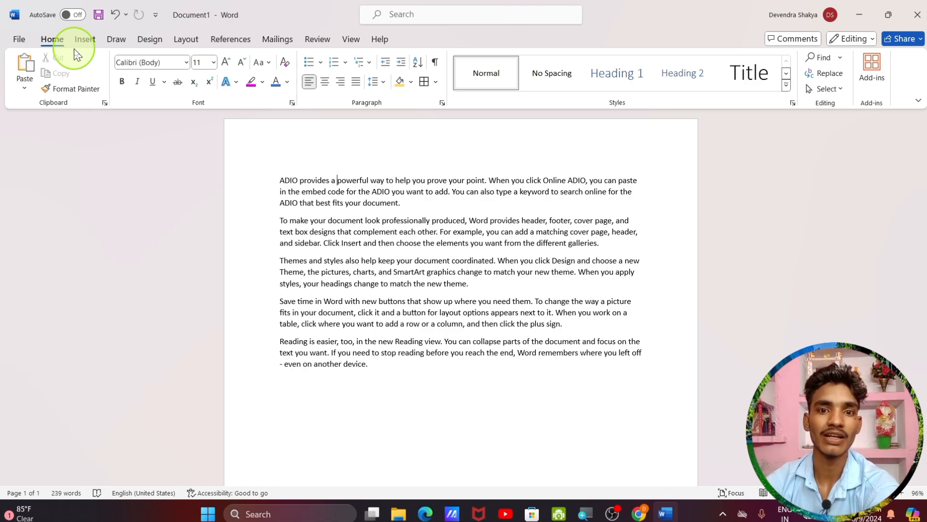
Switch to Chrome and scroll through the pages of MS Word.pdf
{"action": "left_click", "coordinate": [640, 514]}
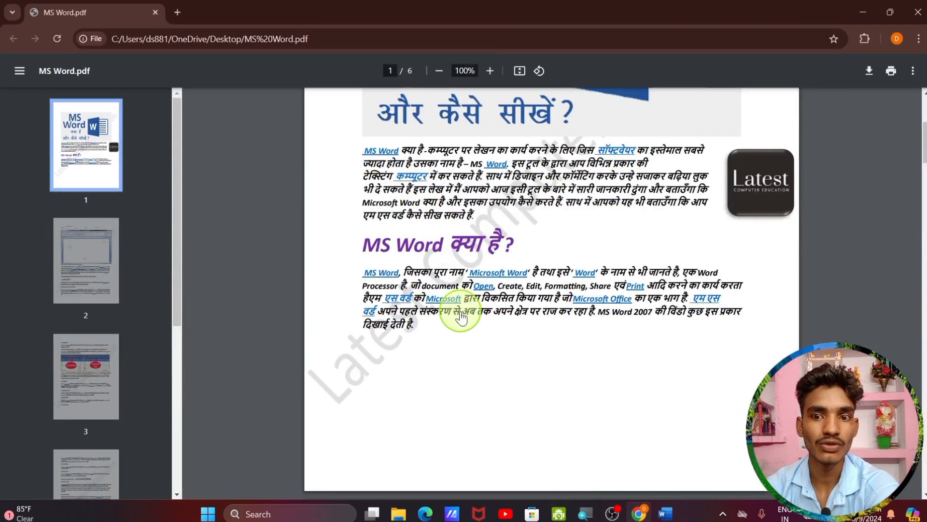
{"action": "scroll", "coordinate": [461, 317], "scroll_direction": "up", "scroll_amount": 3}
{"action": "scroll", "coordinate": [458, 319], "scroll_direction": "down", "scroll_amount": 3}
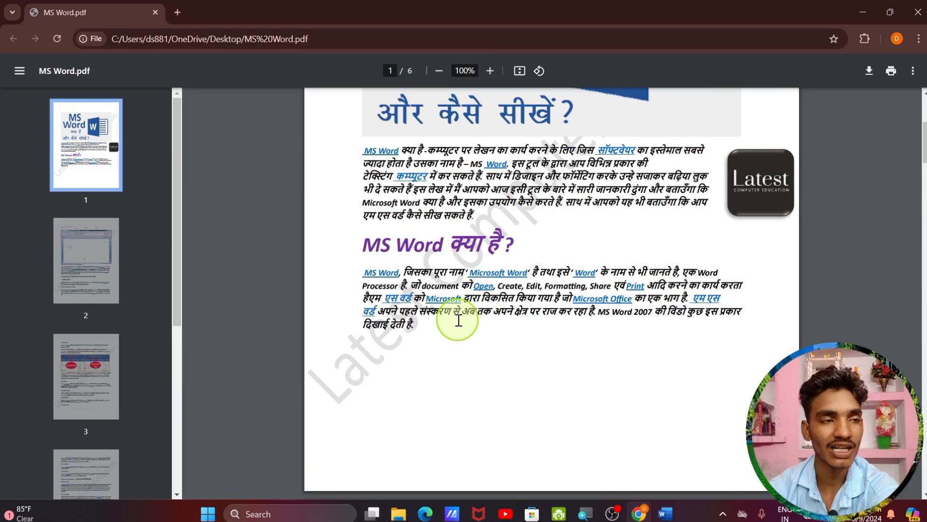
{"action": "scroll", "coordinate": [459, 320], "scroll_direction": "down", "scroll_amount": 20}
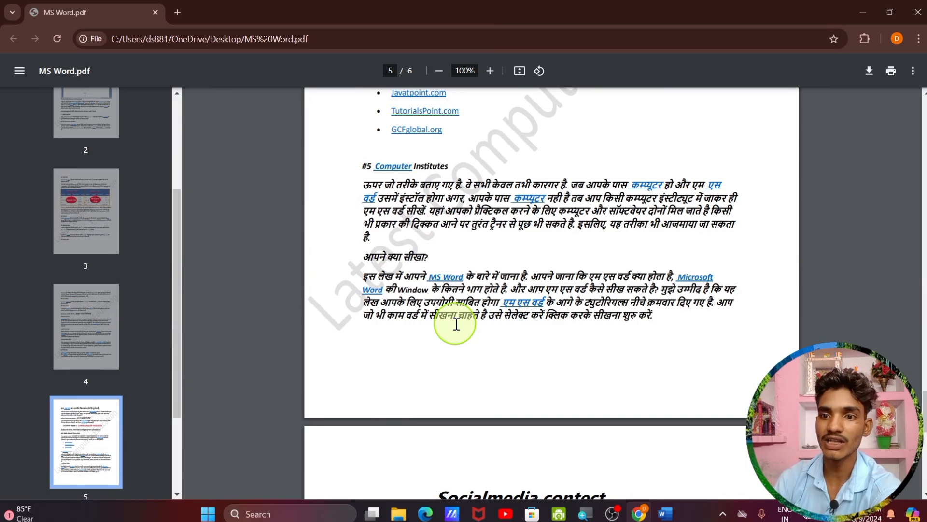
{"action": "scroll", "coordinate": [456, 324], "scroll_direction": "down", "scroll_amount": 5}
{"action": "scroll", "coordinate": [452, 334], "scroll_direction": "up", "scroll_amount": 20}
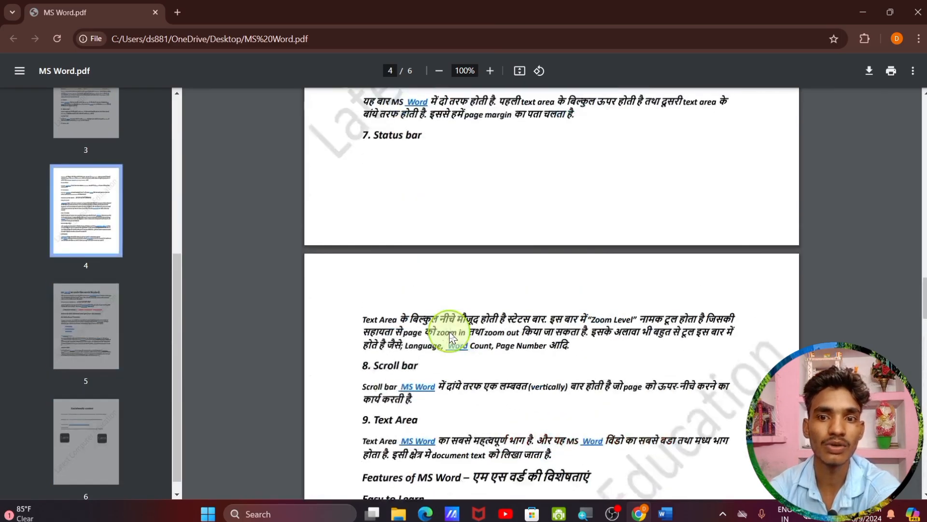